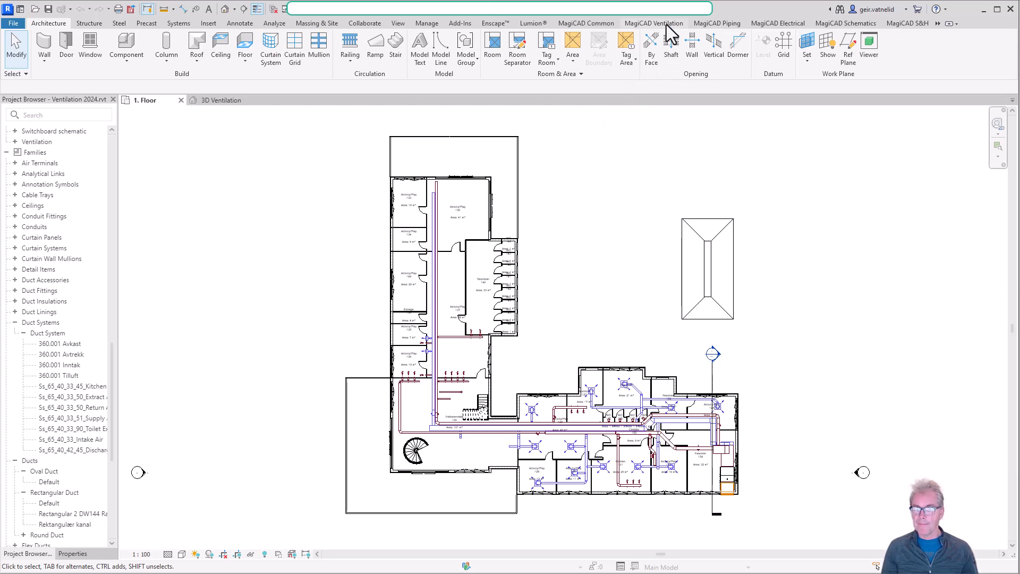
Start the MagiCAD Ventilation Duct command and choose the system type Ss_65_40_33_51_Supply Air.
left_click(664, 24)
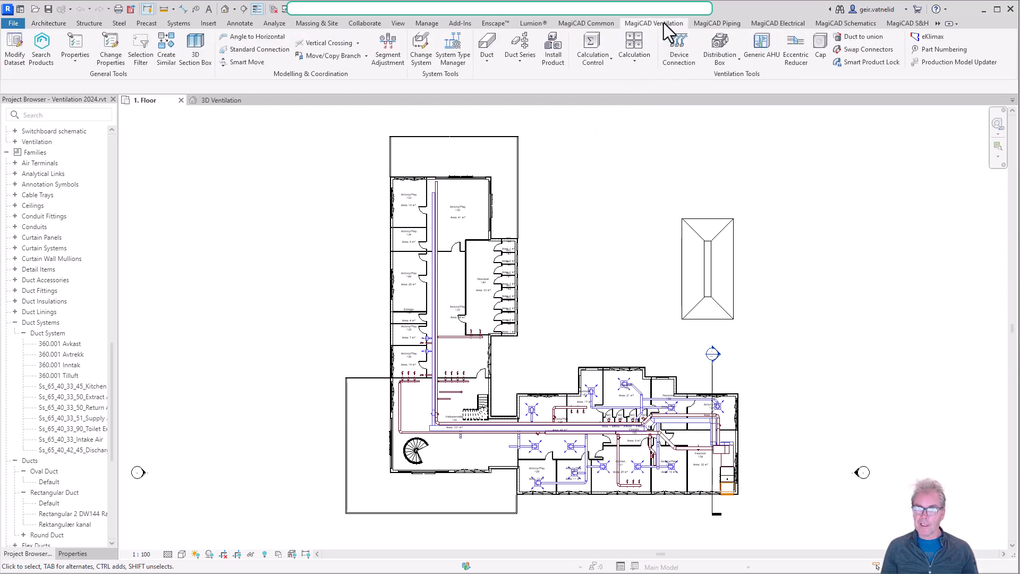
left_click(487, 63)
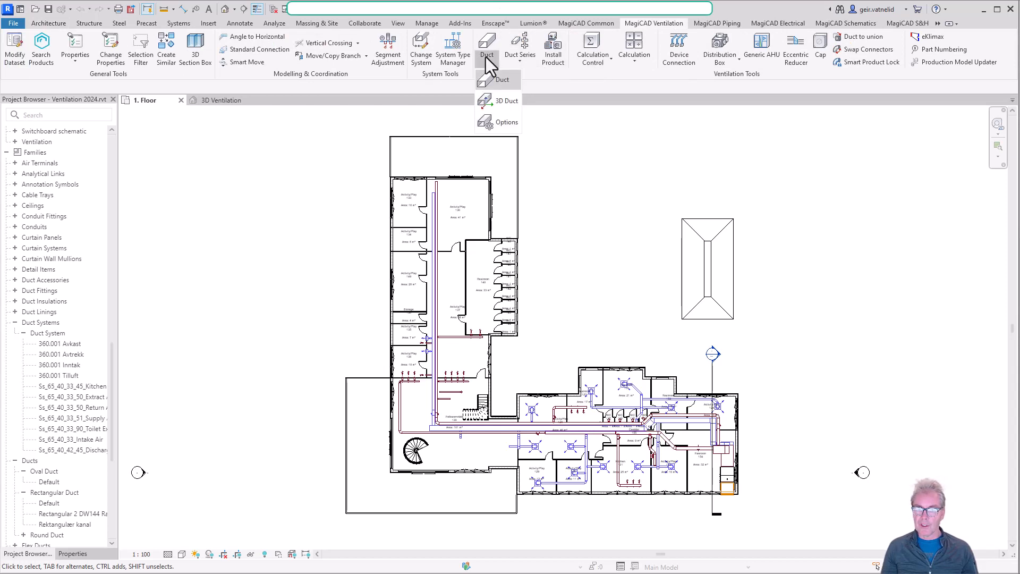
left_click(500, 82)
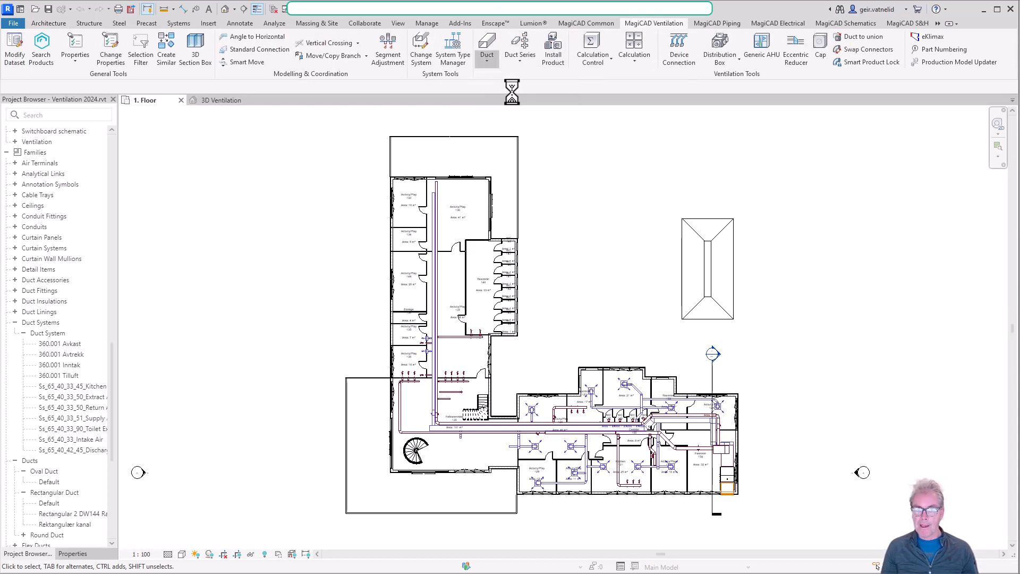
left_click_drag(119, 87, 655, 115)
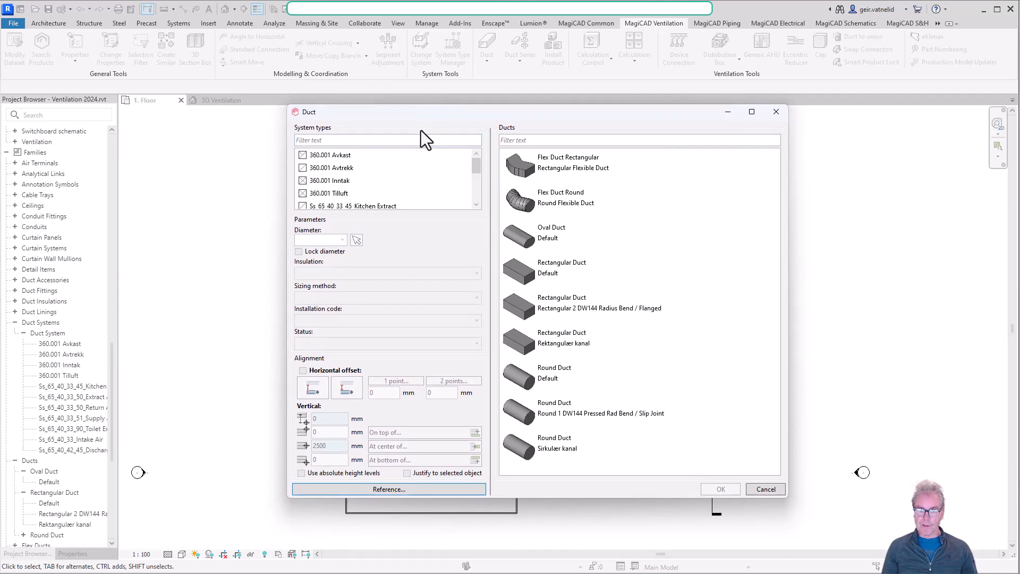
scroll(448, 158, "down", 3)
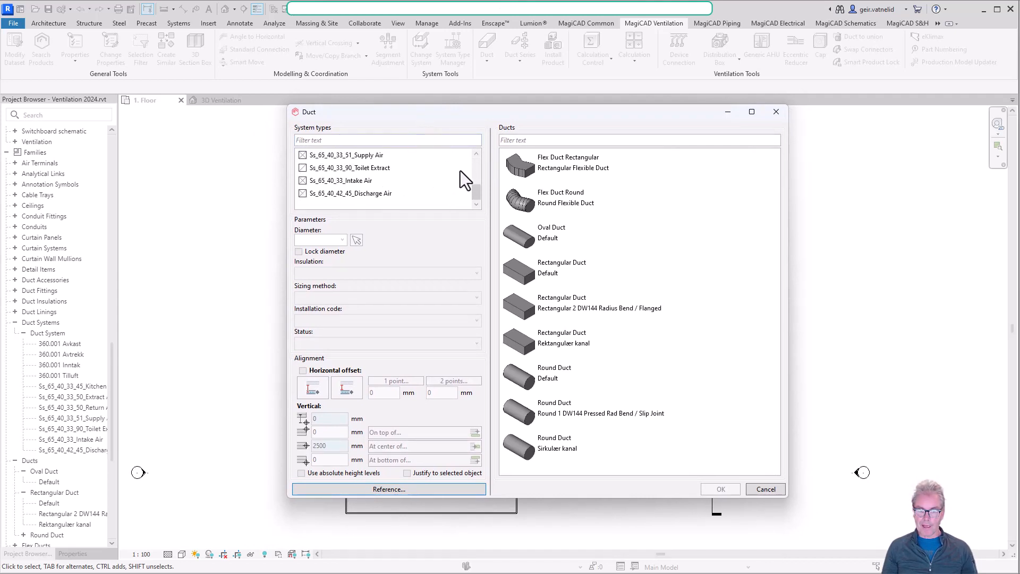
left_click(476, 154)
left_click(477, 154)
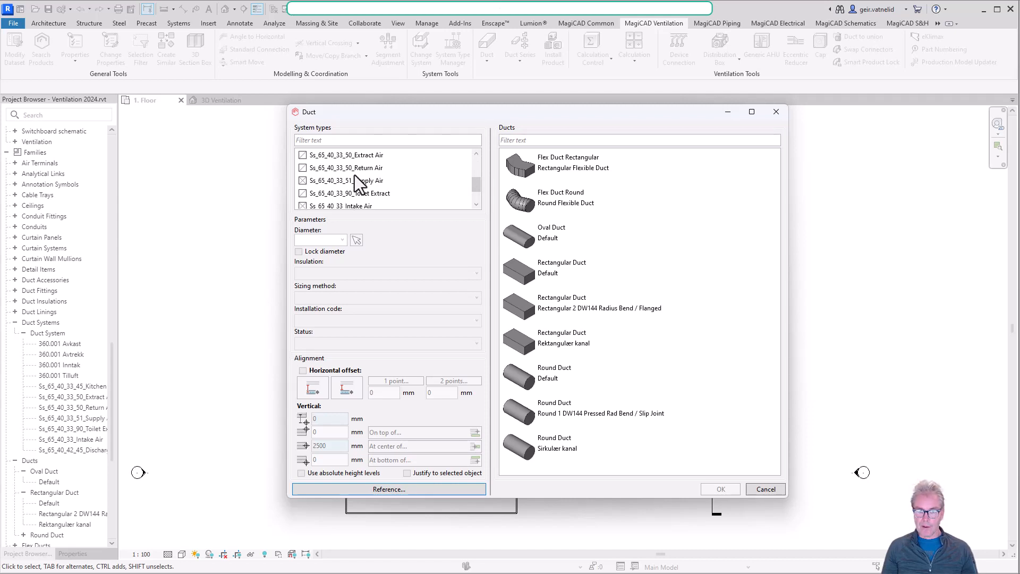
left_click(342, 181)
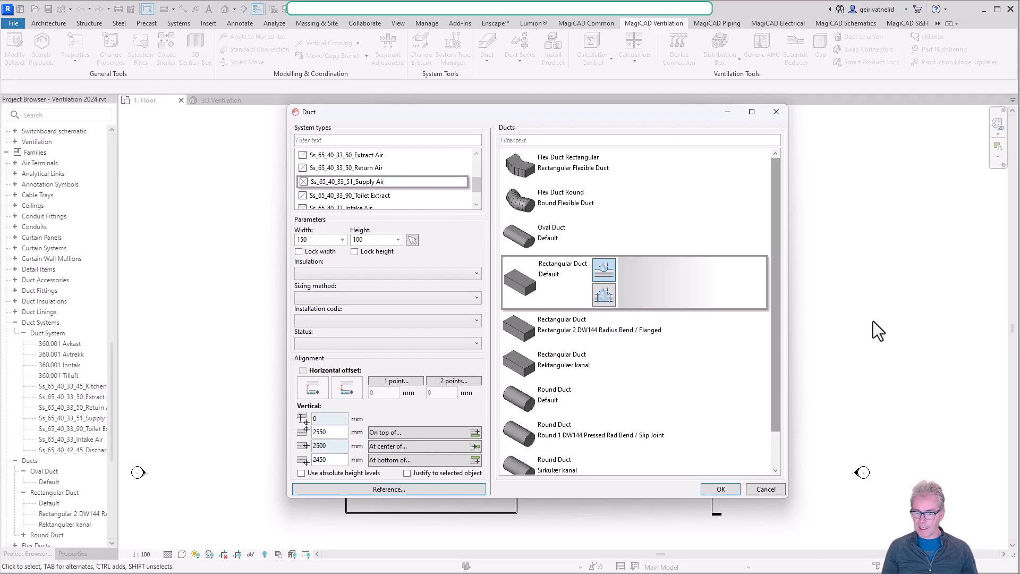
Choose the Round Duct type Round 1 DW144 Pressed Rad Bend / Slip Joint for the new duct.
scroll(687, 334, "down", 1)
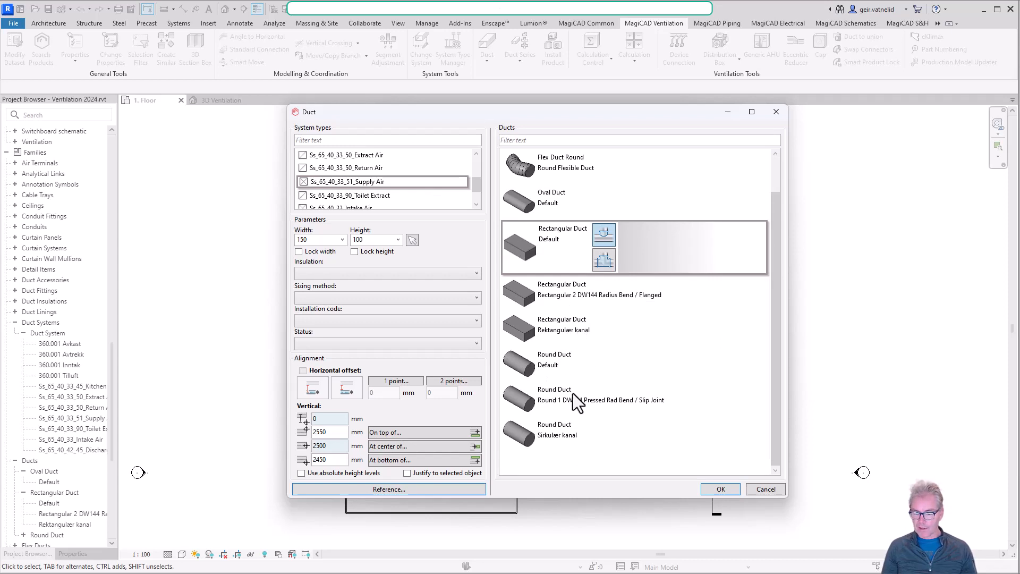
left_click(572, 296)
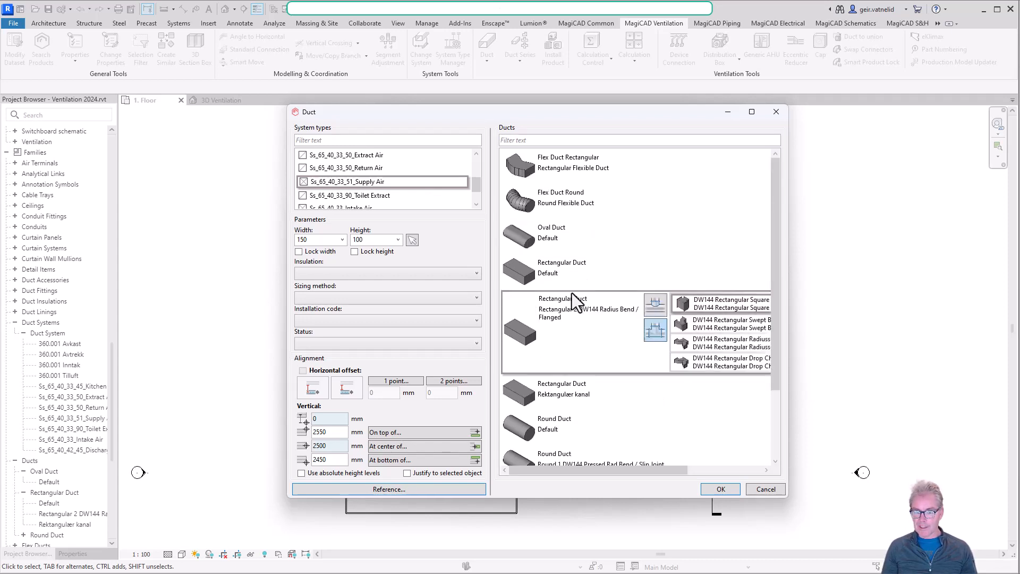
scroll(585, 348, "down", 2)
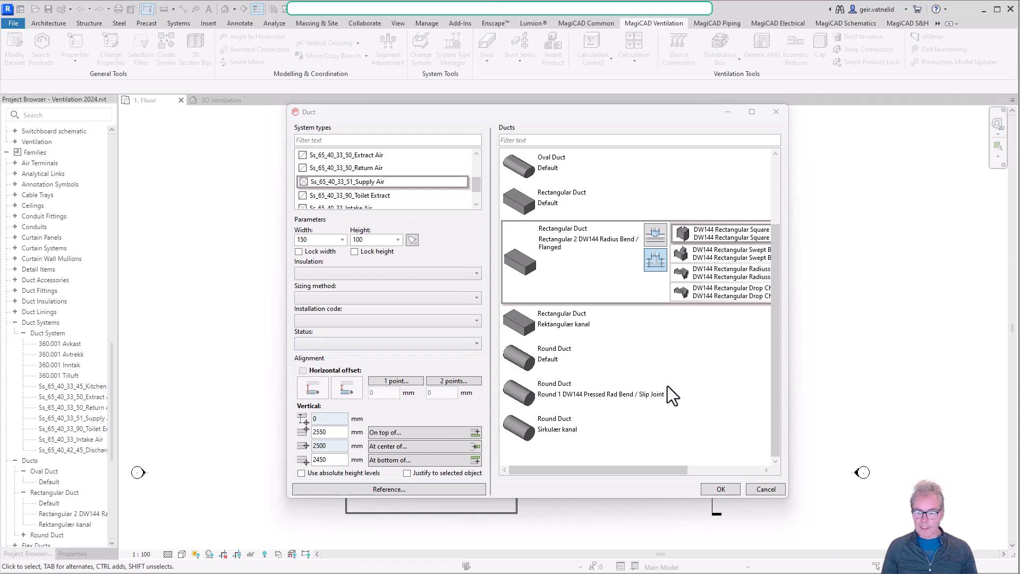
left_click(599, 400)
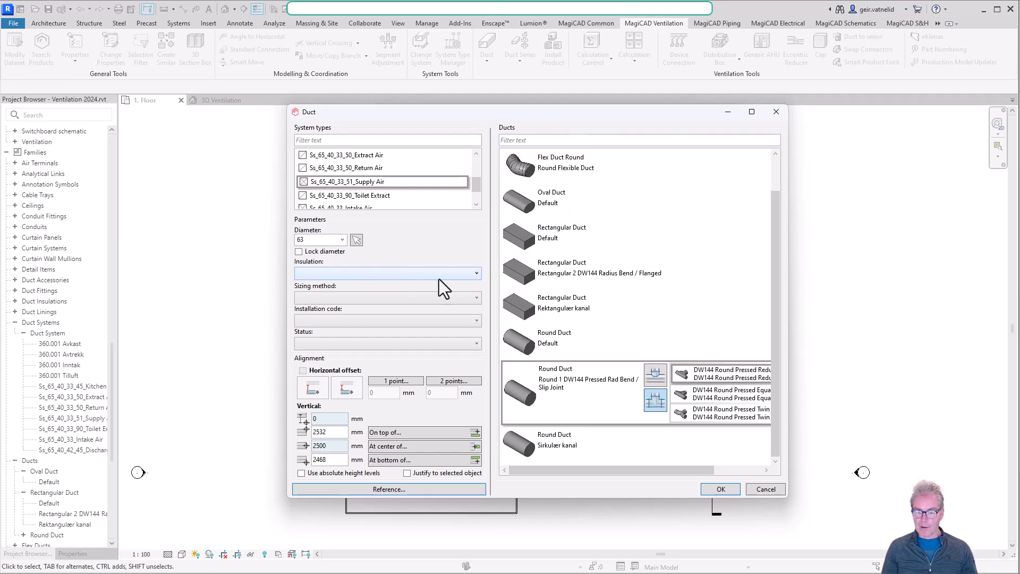
Set the duct diameter to 100 mm and accept the duct settings.
left_click(341, 241)
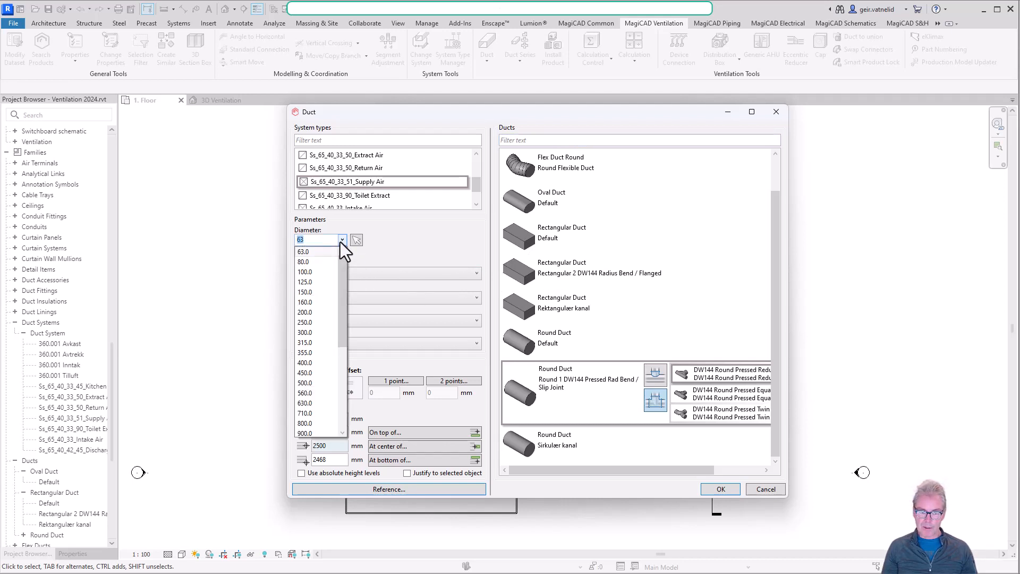
left_click(309, 272)
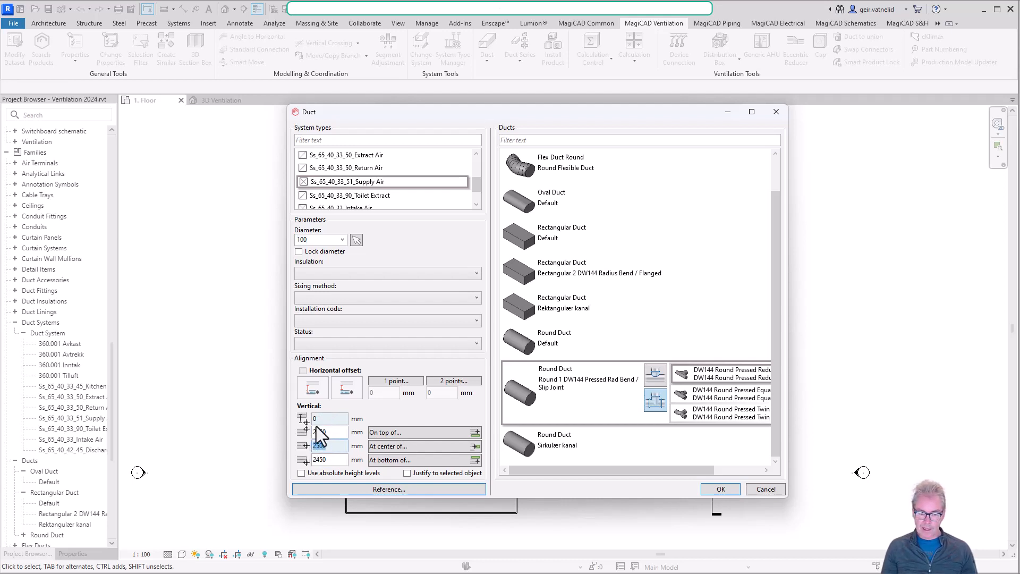
double_click(319, 446)
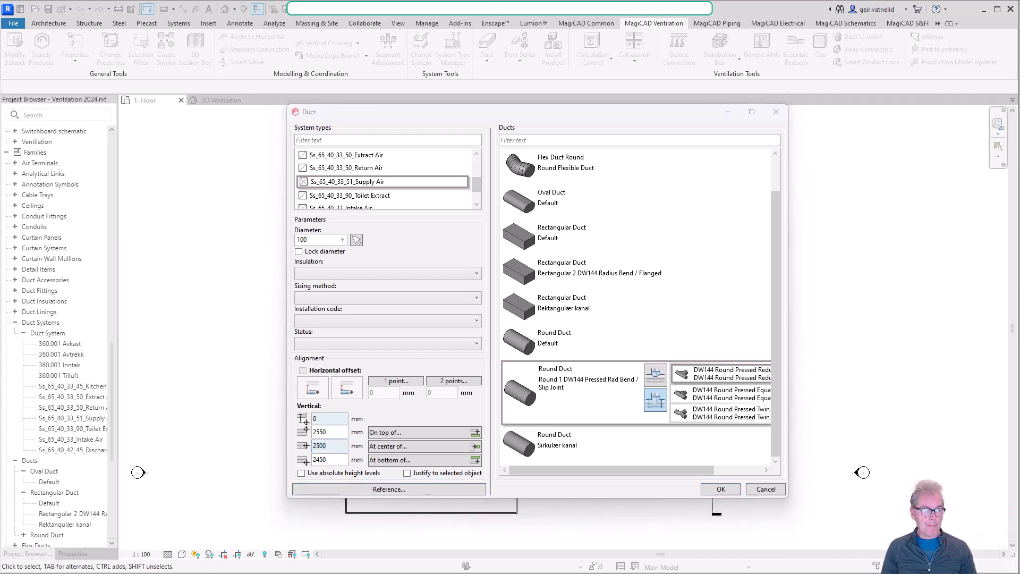
left_click(718, 489)
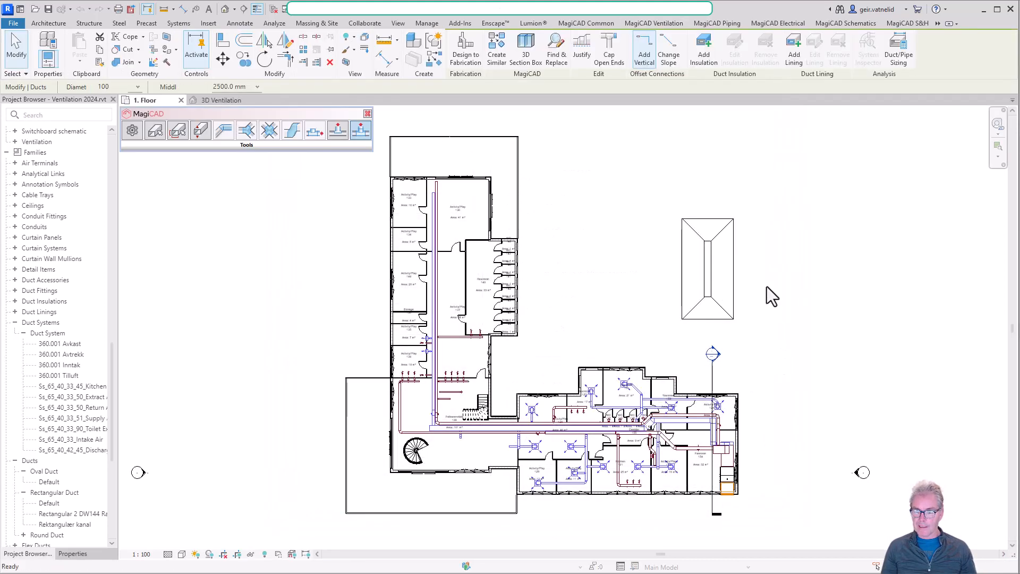
Draw a straight horizontal duct about 12600 mm long in the empty area to the right of the building, and end the command.
middle_click_drag(872, 311, 528, 359)
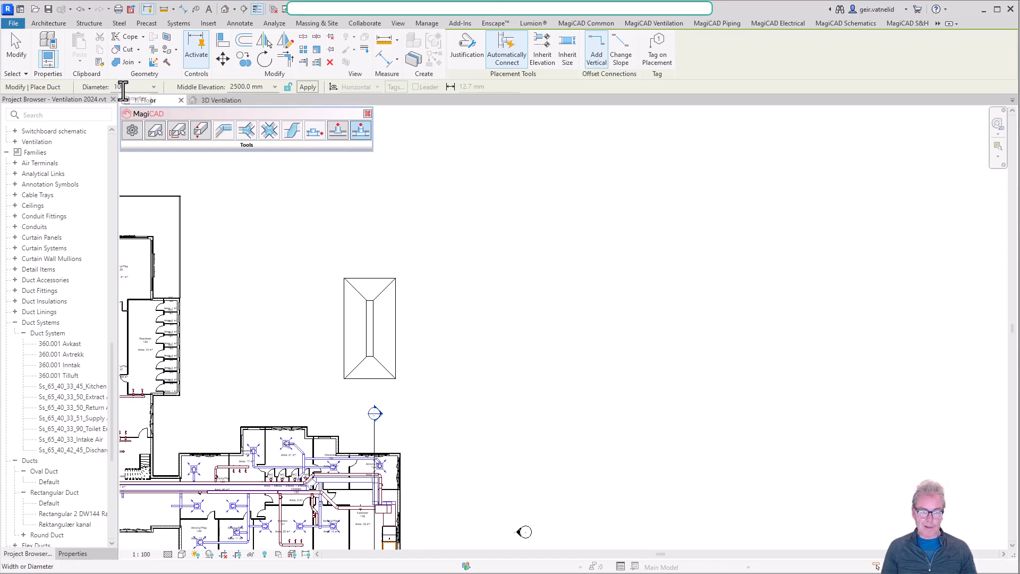
left_click(72, 554)
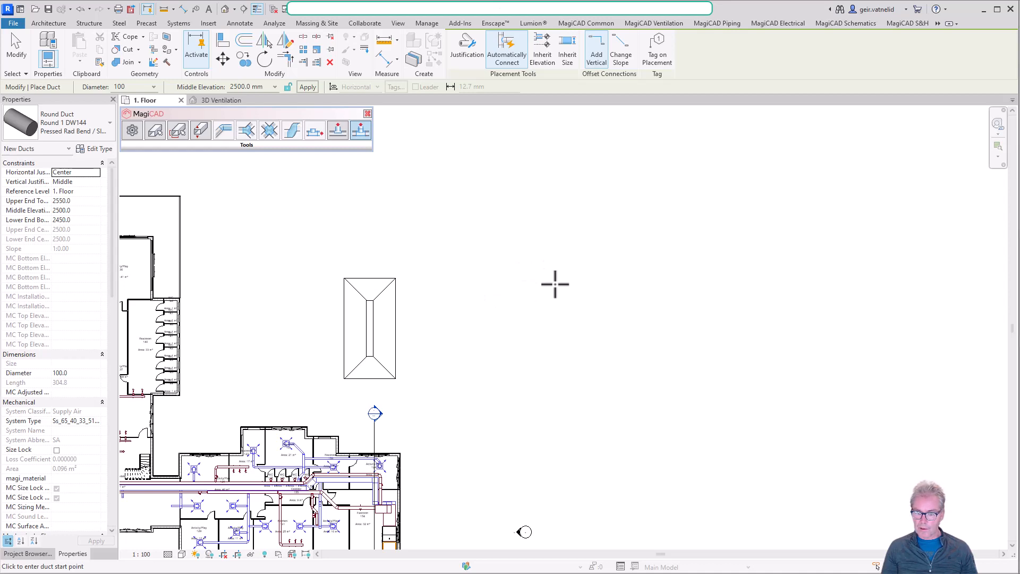
left_click(536, 282)
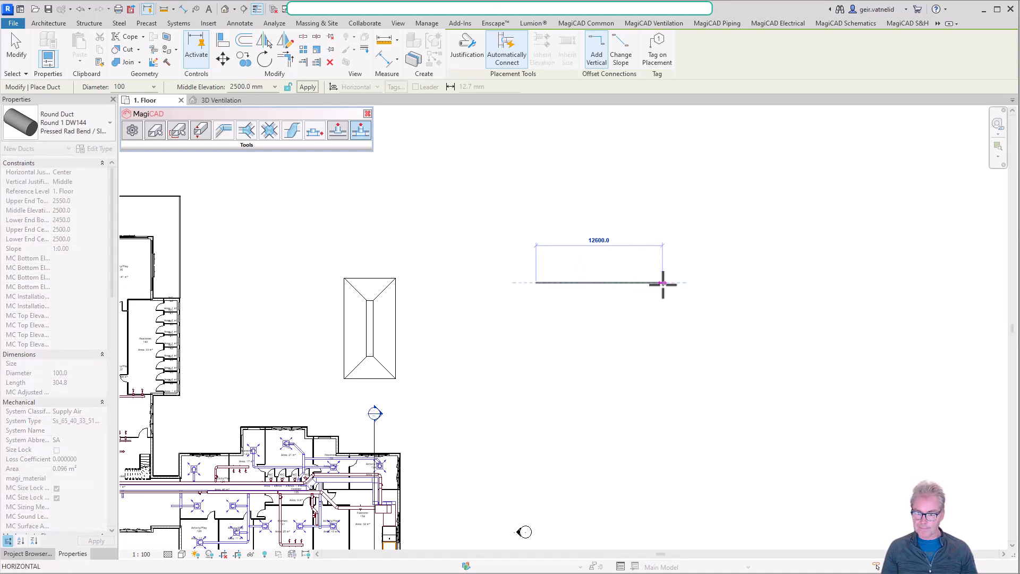
left_click(678, 324)
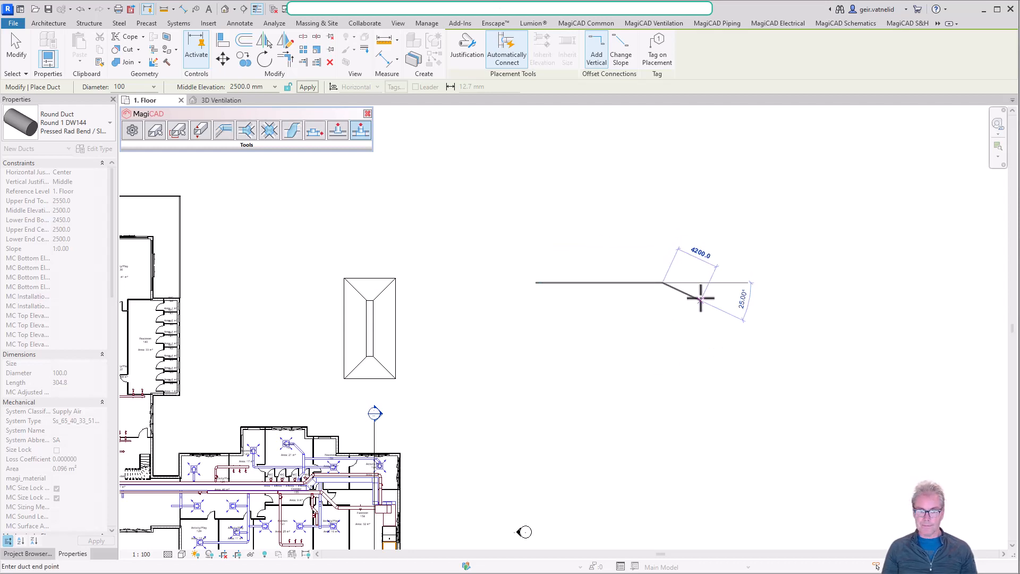
key("Escape")
key("Escape")
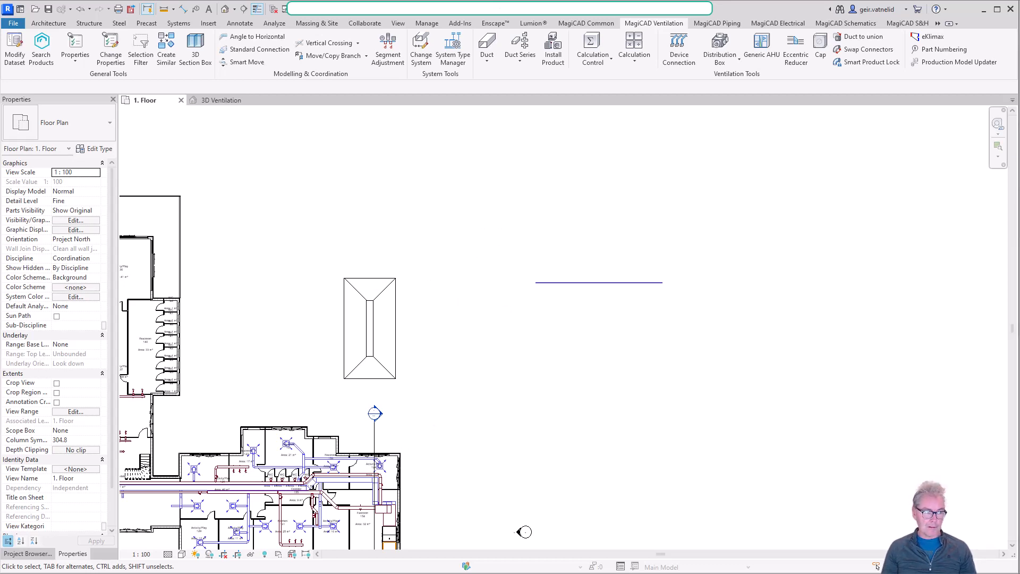
Open the 00 - Ventilation floor plan from the project's mechanical views.
left_click(29, 553)
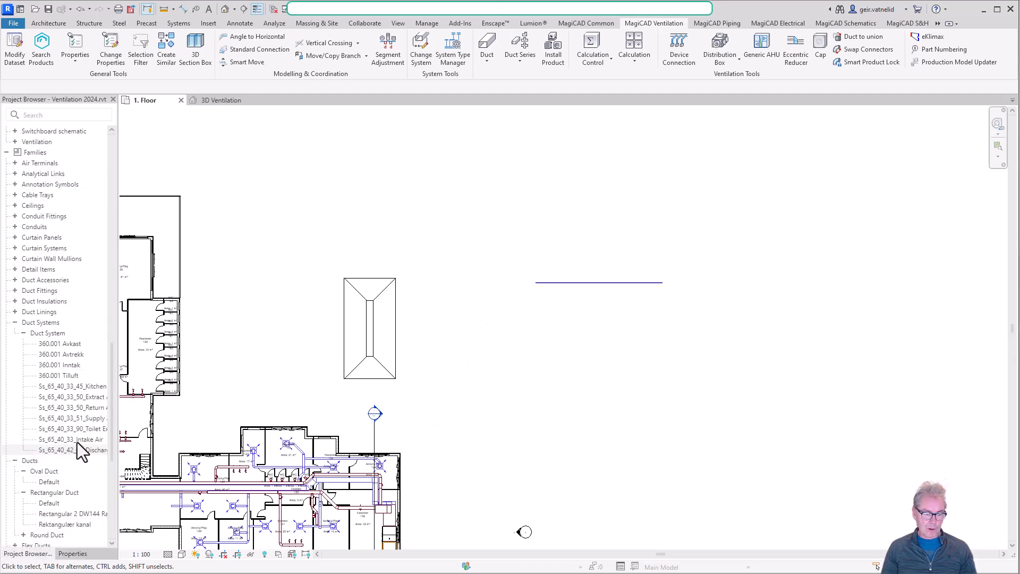
scroll(72, 397, "down", 7)
scroll(72, 397, "up", 20)
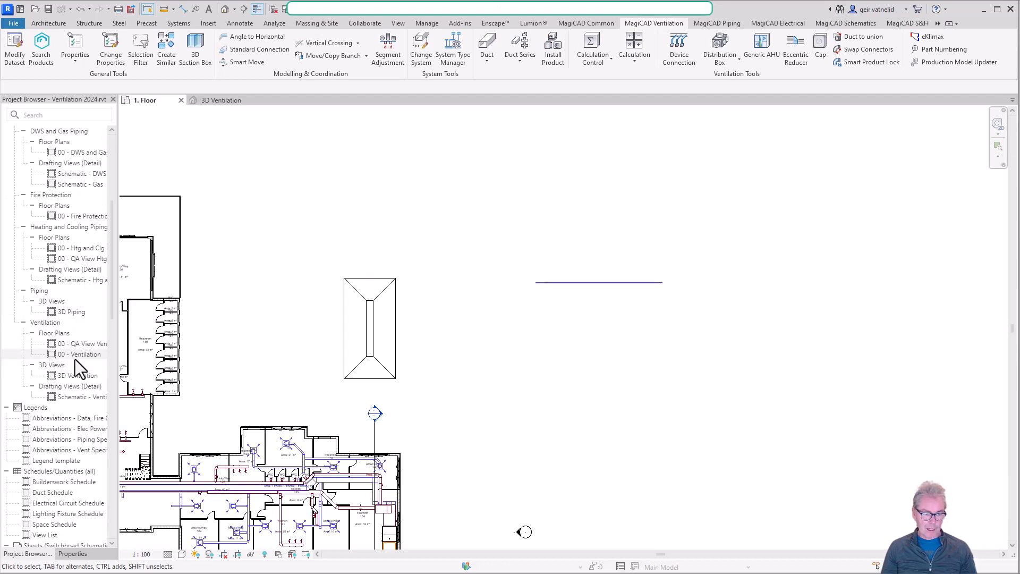
scroll(67, 335, "up", 7)
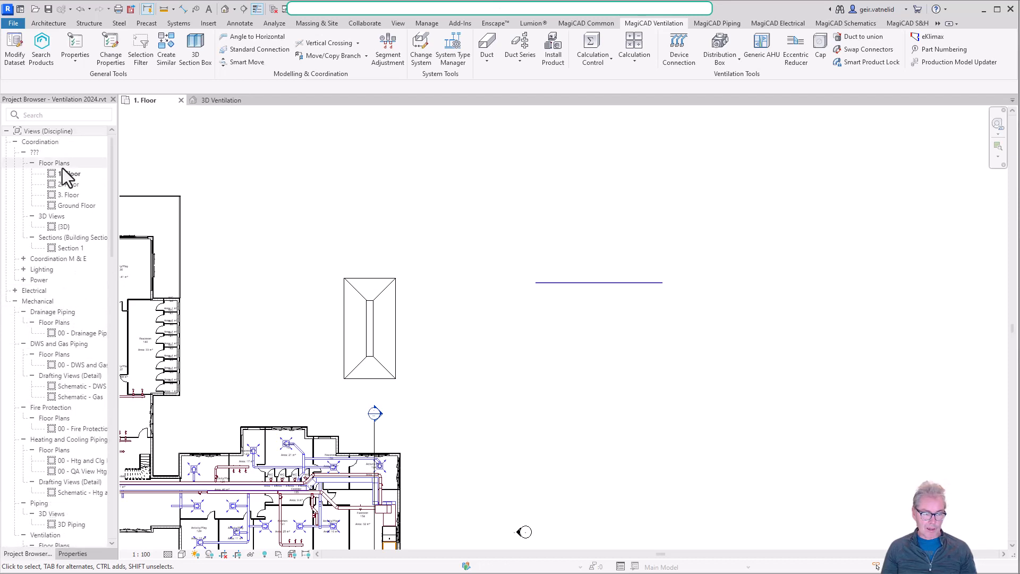
scroll(58, 494, "down", 3)
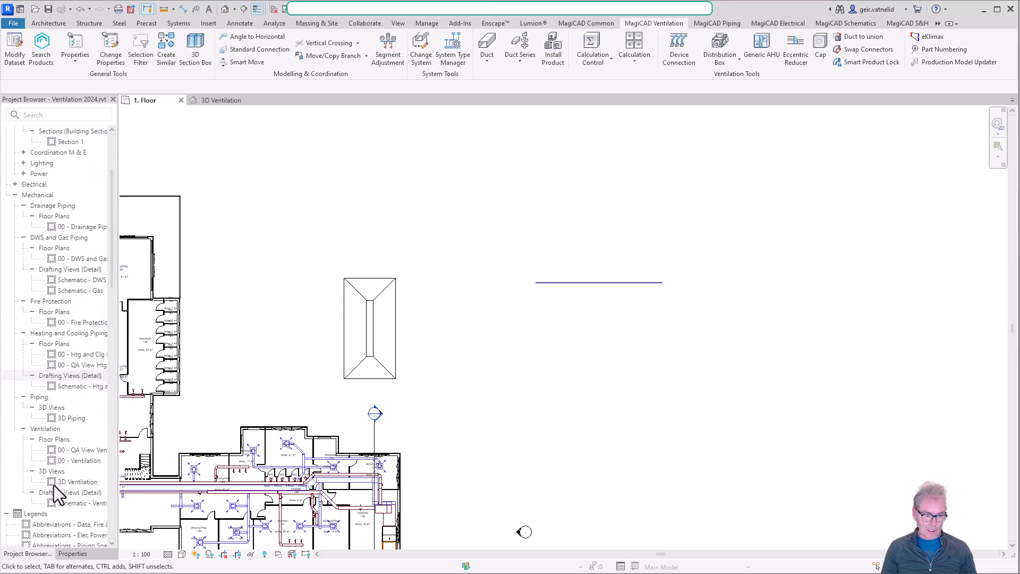
double_click(77, 461)
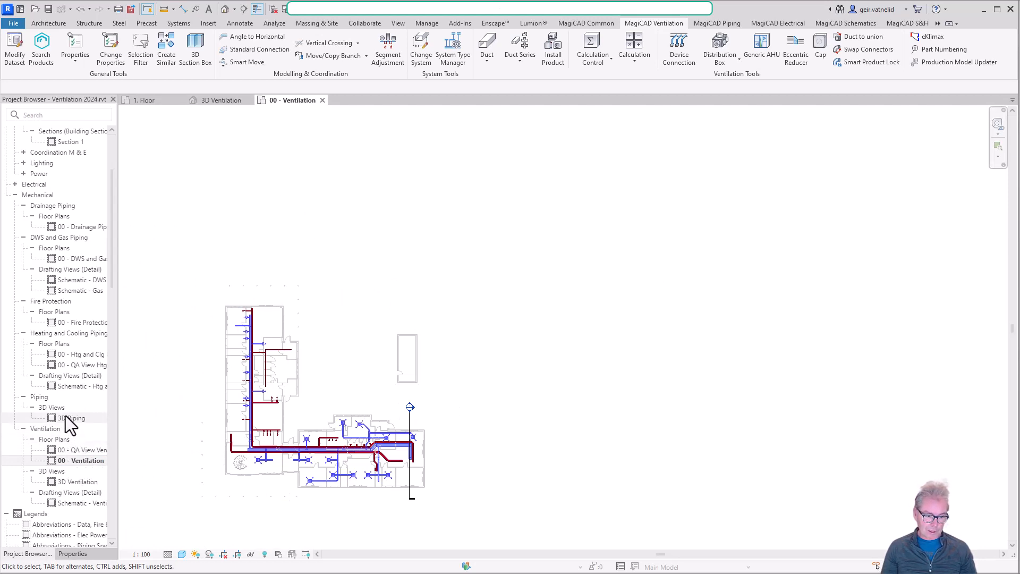
Open the 3D Ventilation view and select the newly drawn duct beside the building for inspection.
double_click(72, 483)
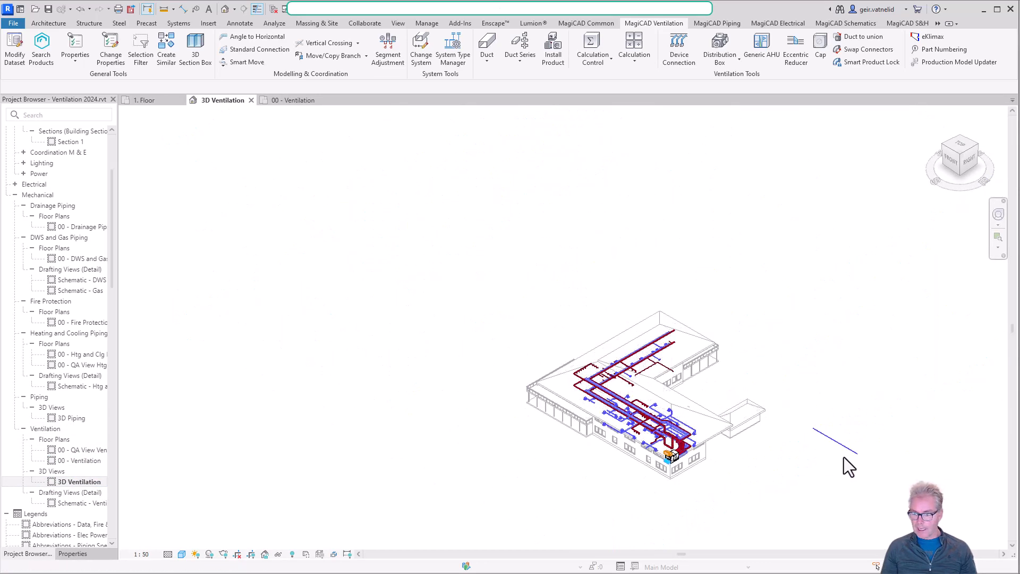
middle_click_drag(844, 467, 665, 476)
scroll(666, 473, "up", 4)
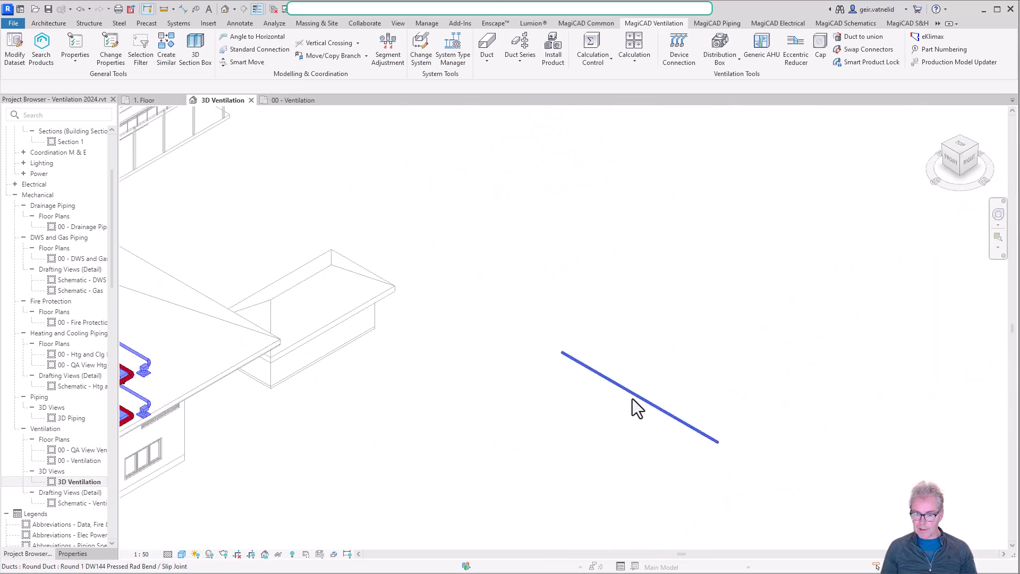
left_click(614, 382)
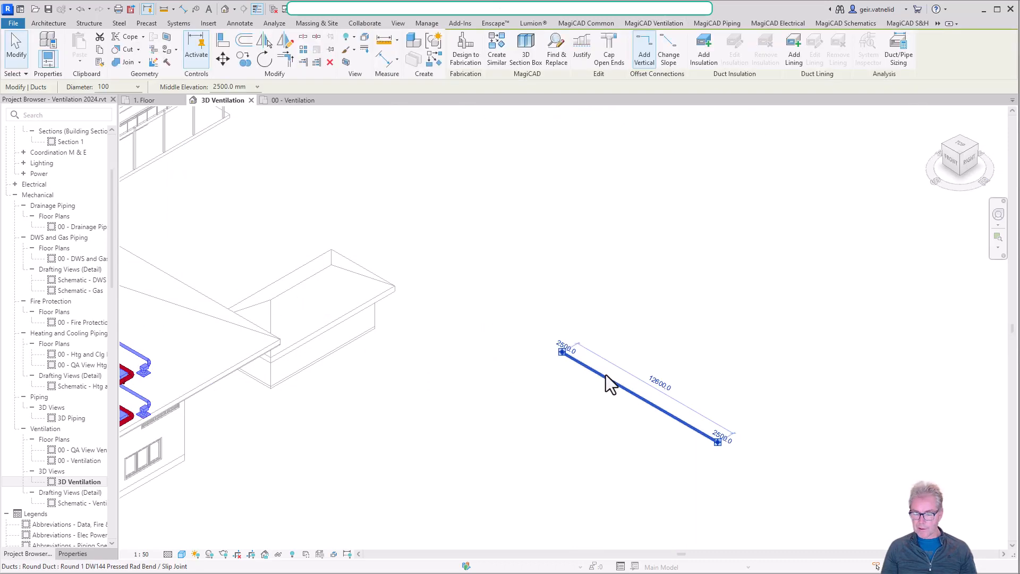
middle_click_drag(612, 422, 701, 343, "shift")
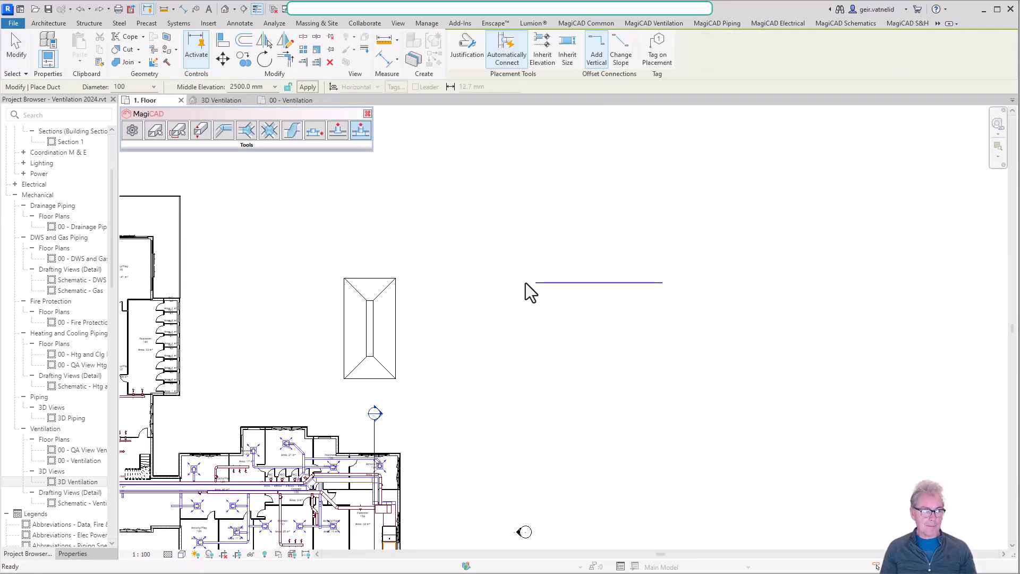
Create a duct similar to the existing 100 mm duct, set its diameter to 200 mm, and draw it about 7700 mm long parallel below the original.
scroll(606, 290, "up", 5)
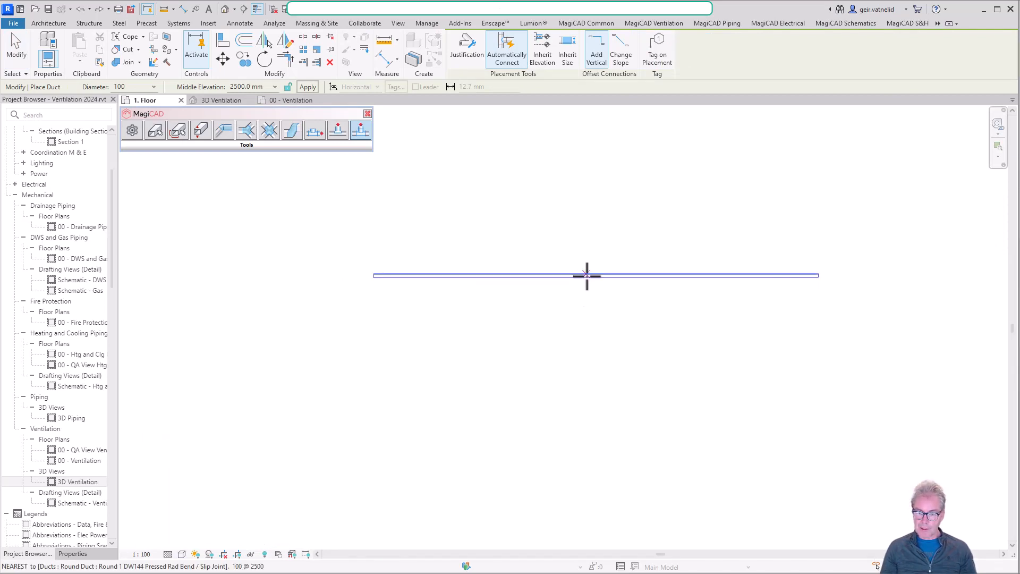
key("Escape")
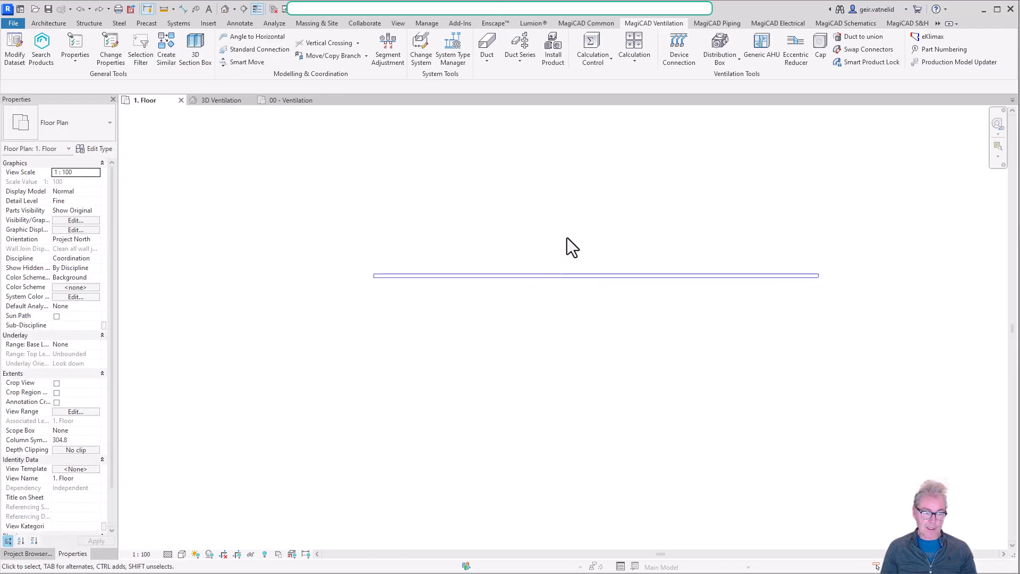
left_click(565, 275)
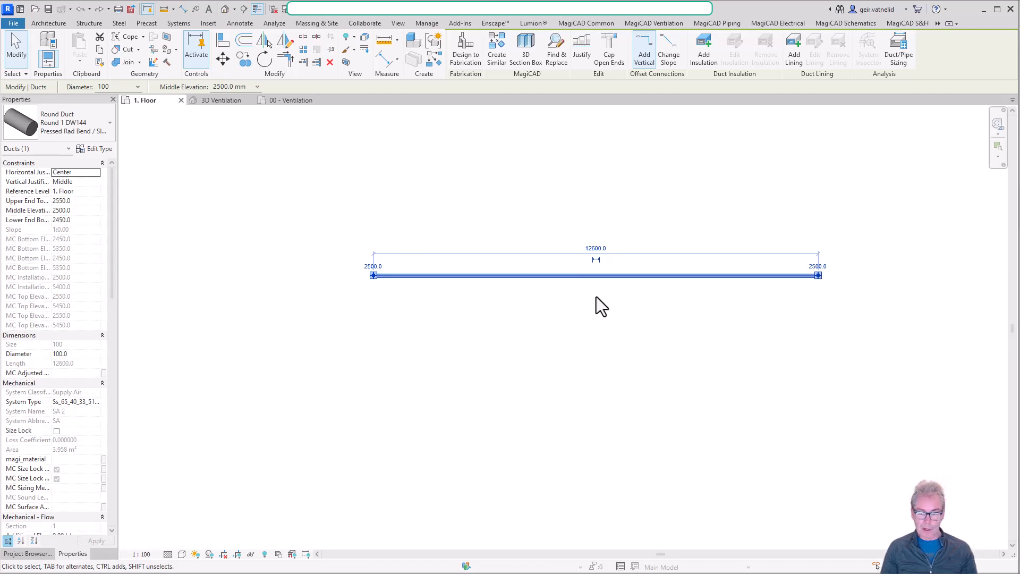
right_click(520, 278)
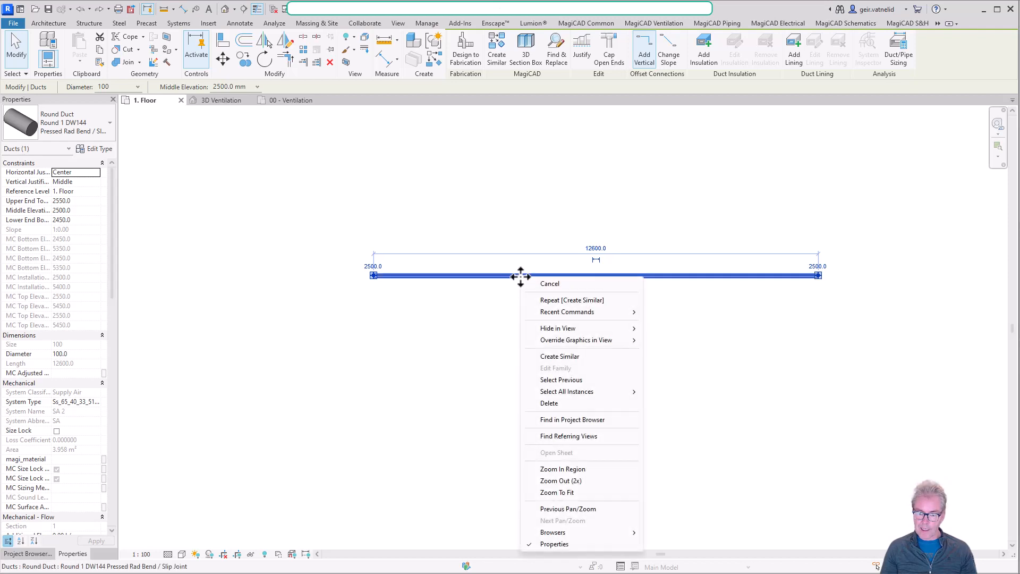
left_click(573, 354)
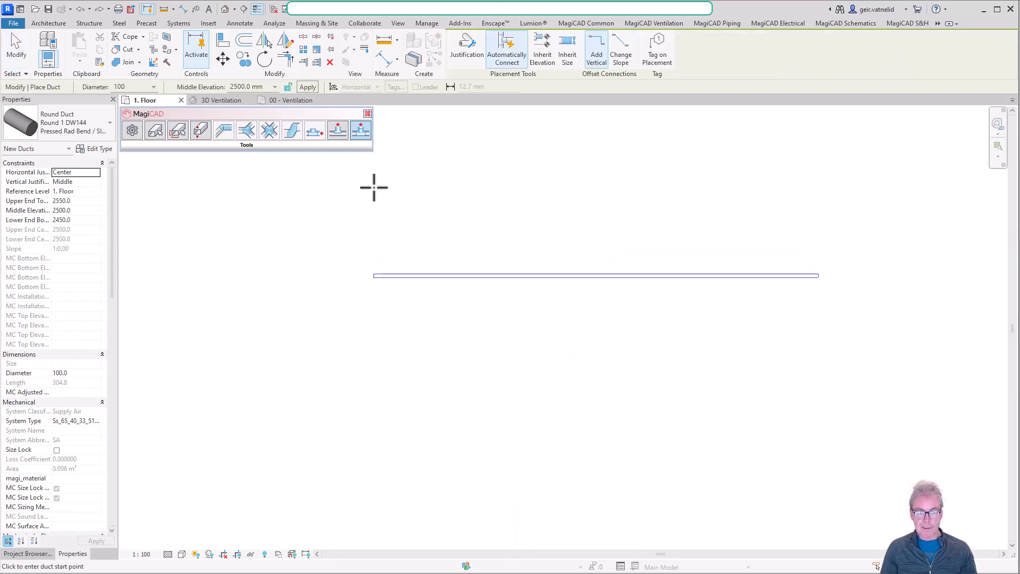
left_click(155, 87)
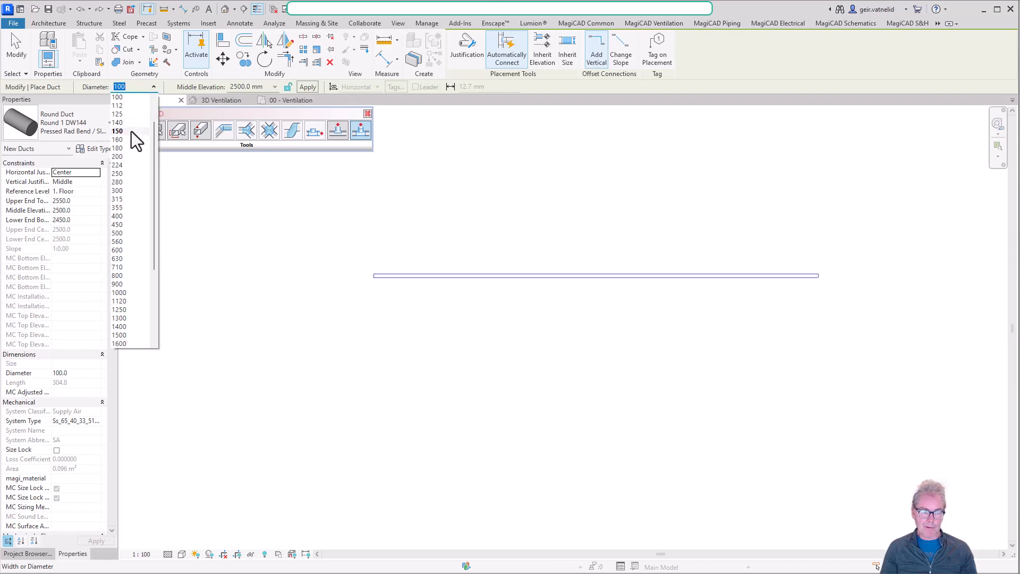
left_click(129, 157)
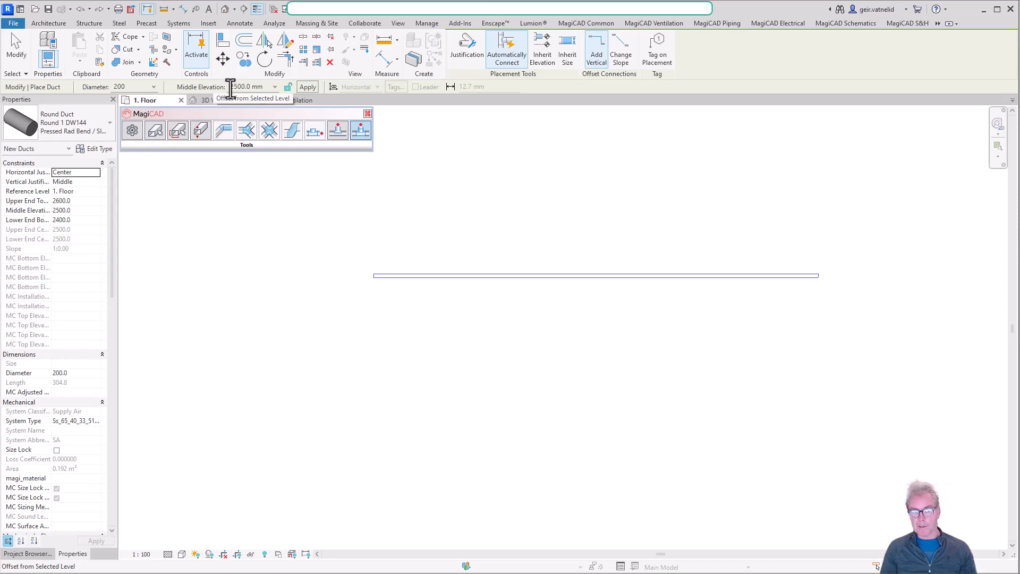
left_click(374, 371)
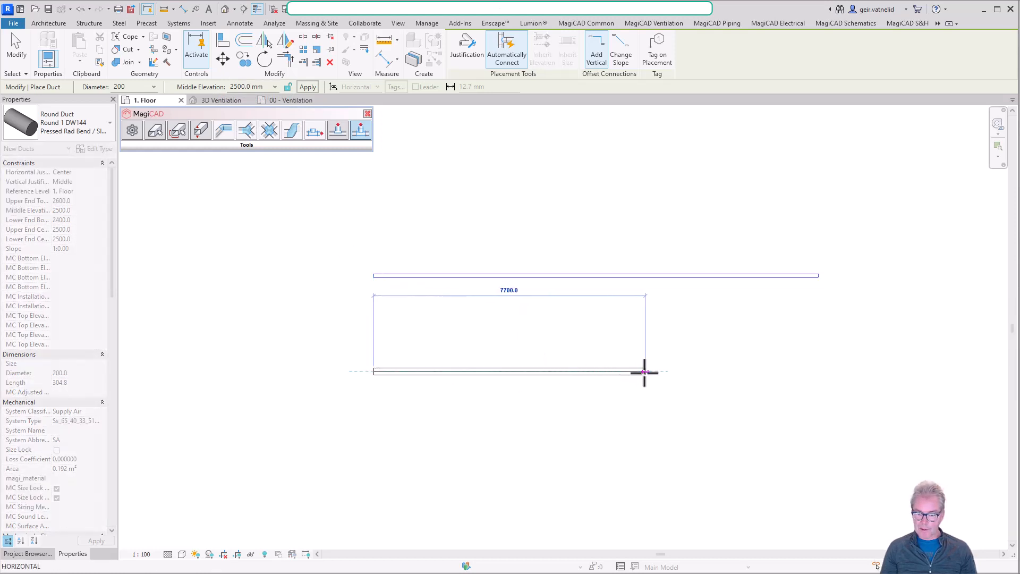
left_click(644, 371)
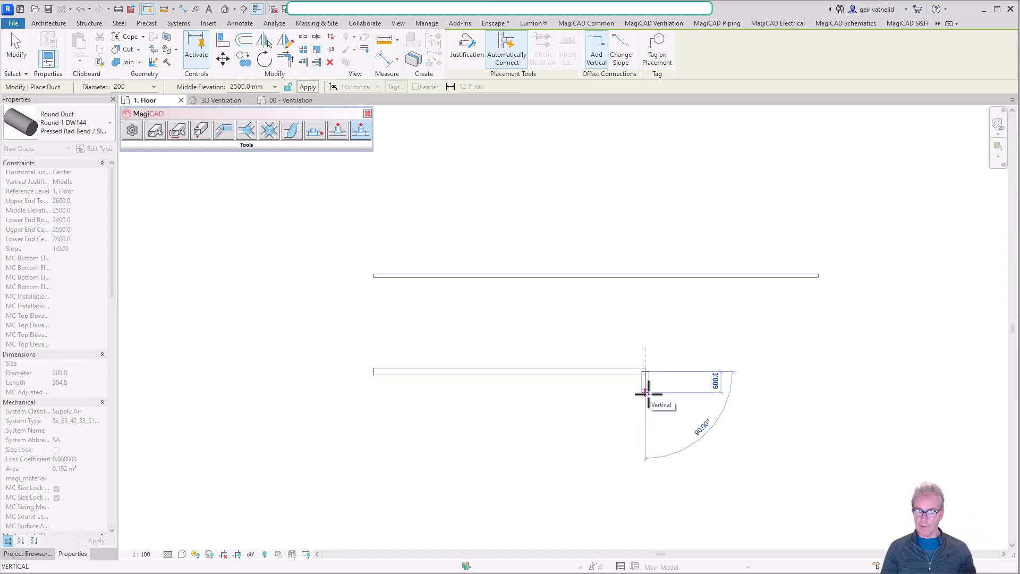
Set the middle elevation to 1500 mm, continue the 200 mm duct about 3300 mm perpendicular downward in plan, and end the command.
left_click(229, 88)
left_click(232, 87)
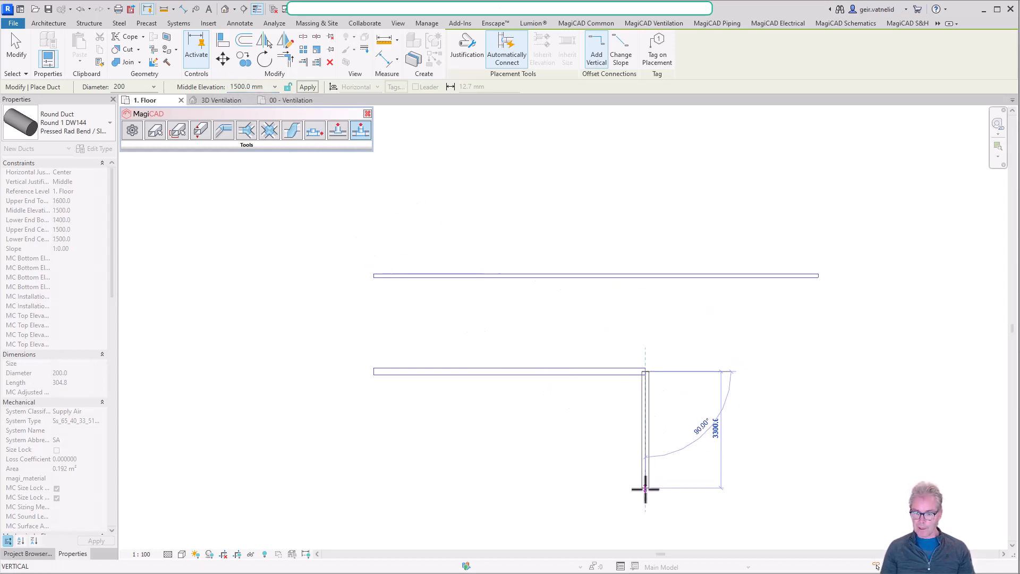
left_click(644, 494)
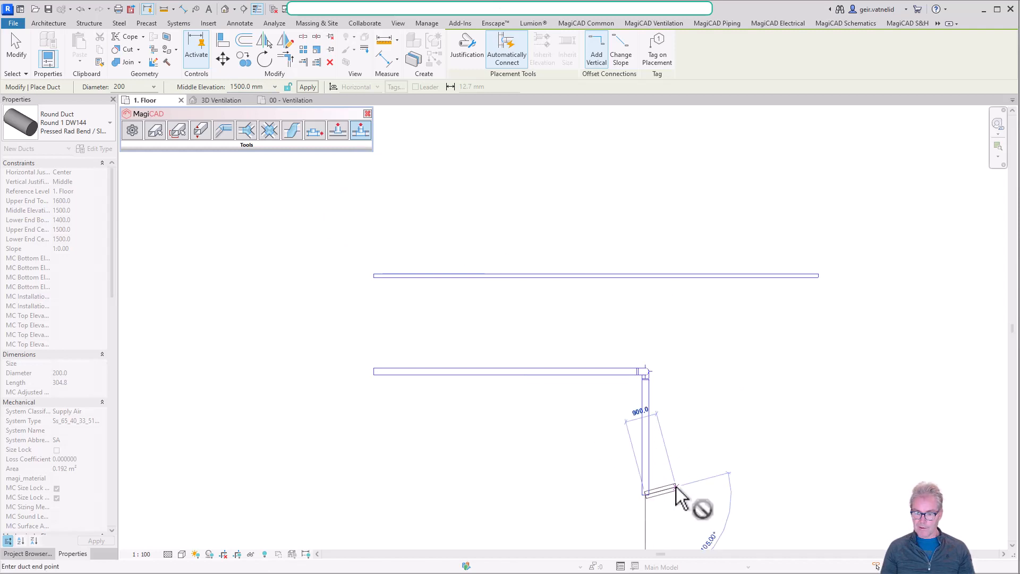
key("Escape")
key("Escape")
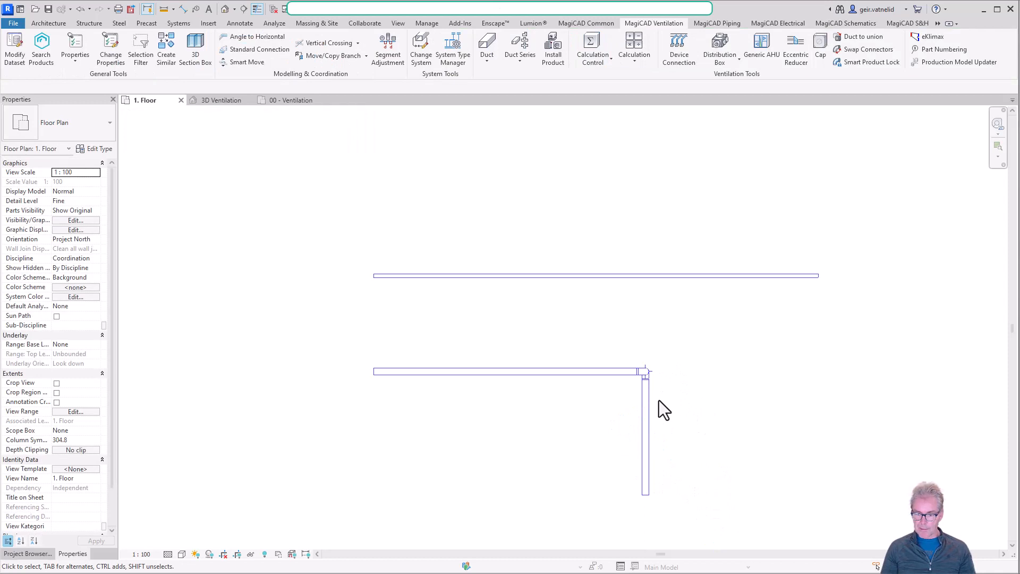
Select the lowered duct section after the bend and examine its elevation properties.
scroll(643, 371, "up", 4)
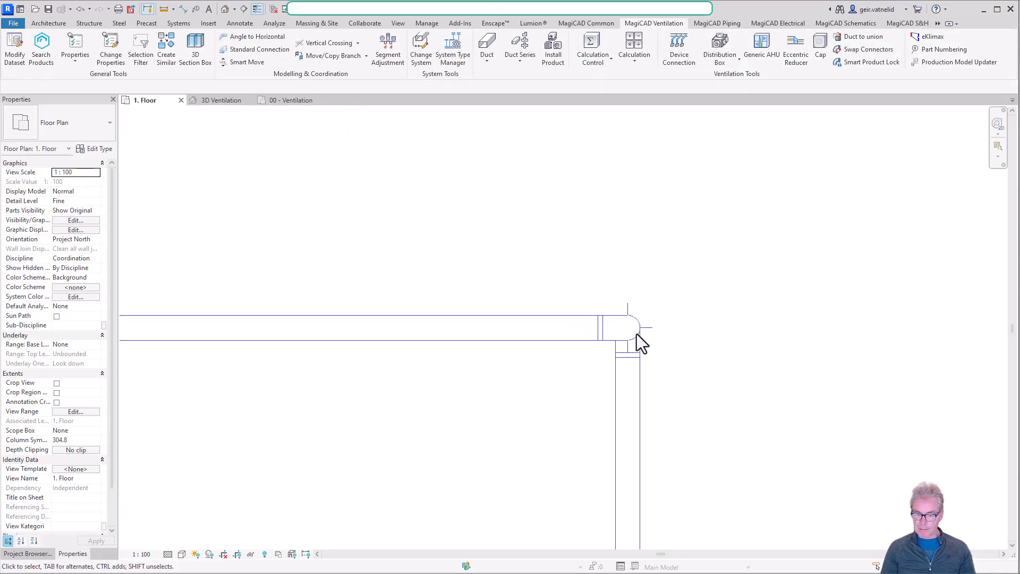
left_click(642, 420)
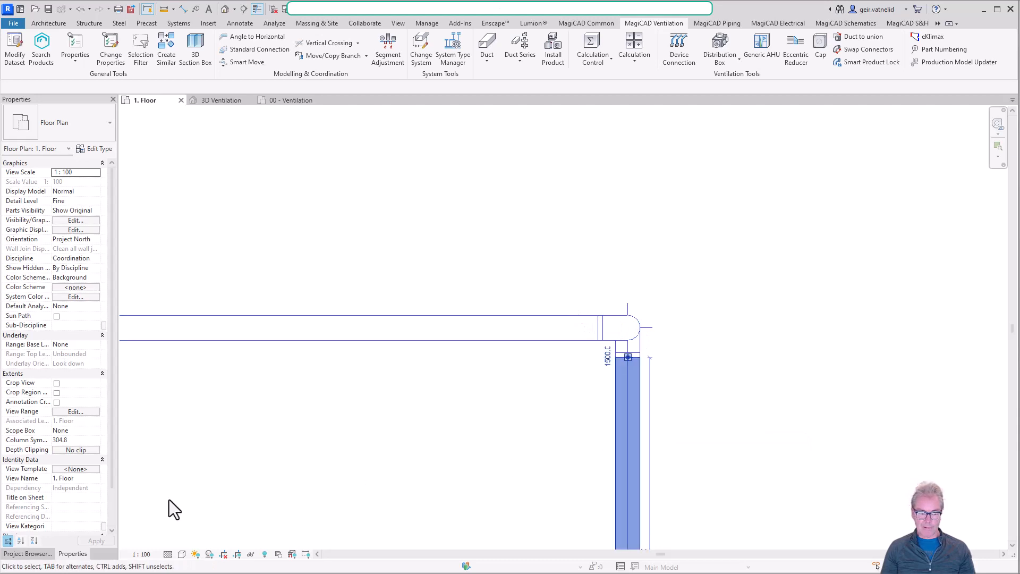
left_click(39, 553)
left_click(72, 554)
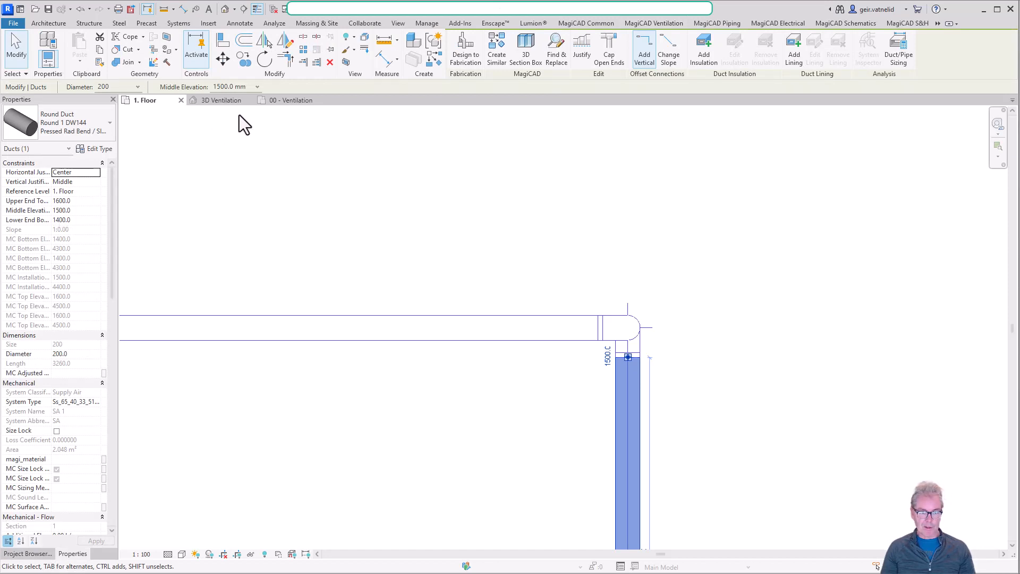
Check the new ducts in the 00 - Ventilation plan and examine the drop between elevations from several angles in the 3D Ventilation view.
left_click(298, 102)
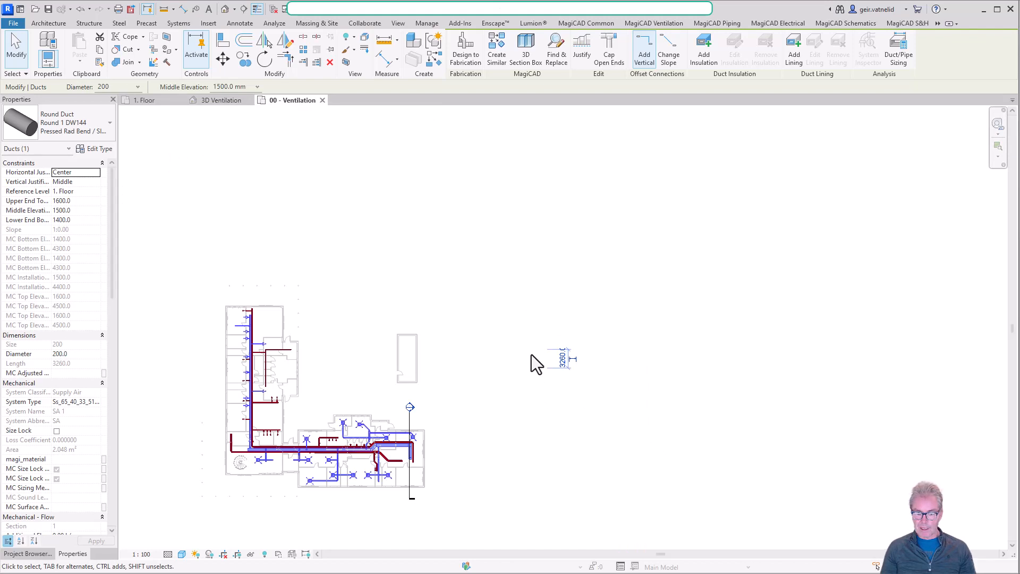
left_click(221, 101)
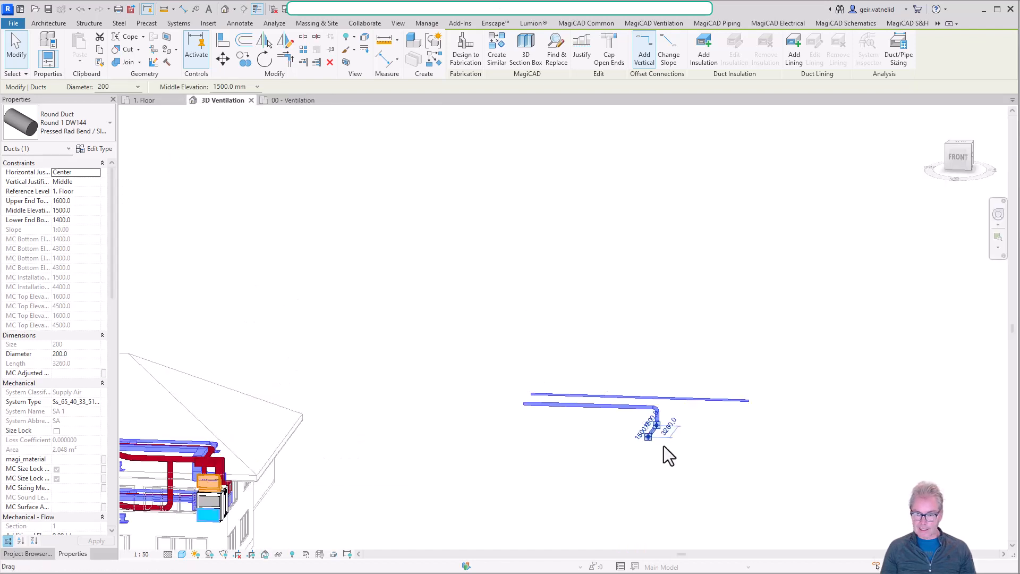
left_click(722, 442)
middle_click_drag(728, 448, 589, 391, "shift")
scroll(565, 389, "up", 5)
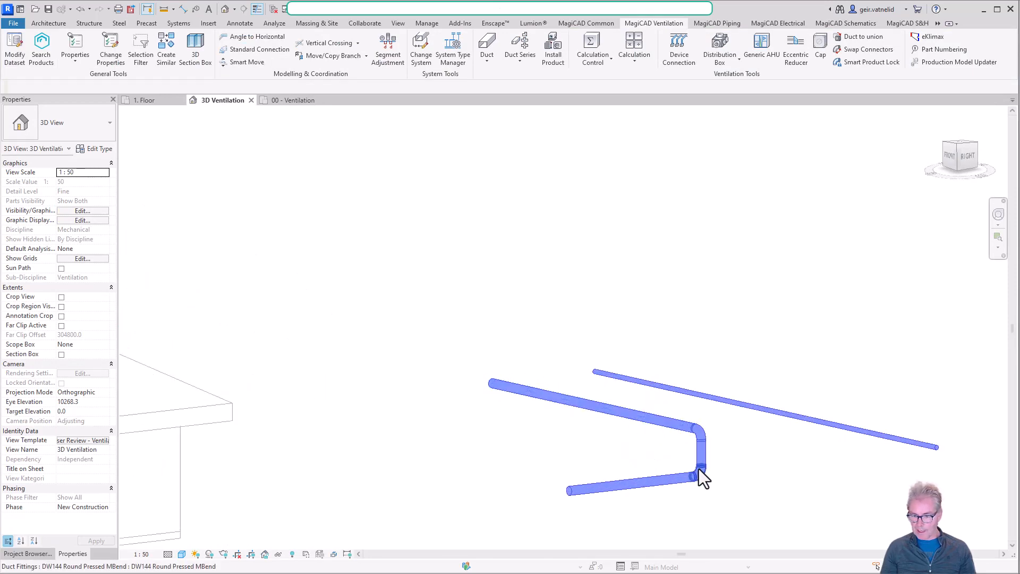
middle_click_drag(510, 485, 738, 464, "shift")
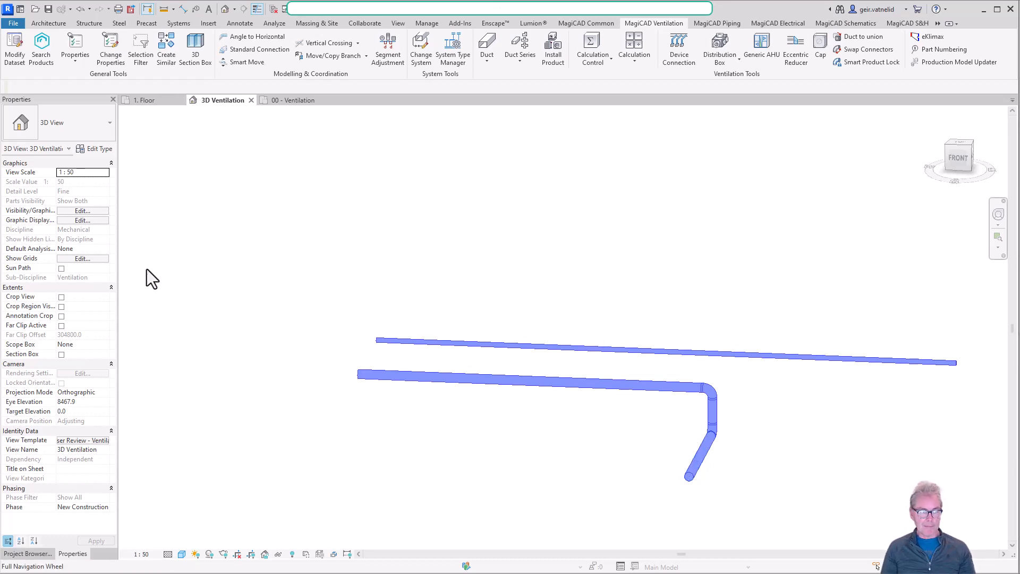
In the 1. Floor plan, create a duct similar to the 100 mm one with Inherit Elevation, branching perpendicular downward from the horizontal 200 mm duct.
left_click(151, 103)
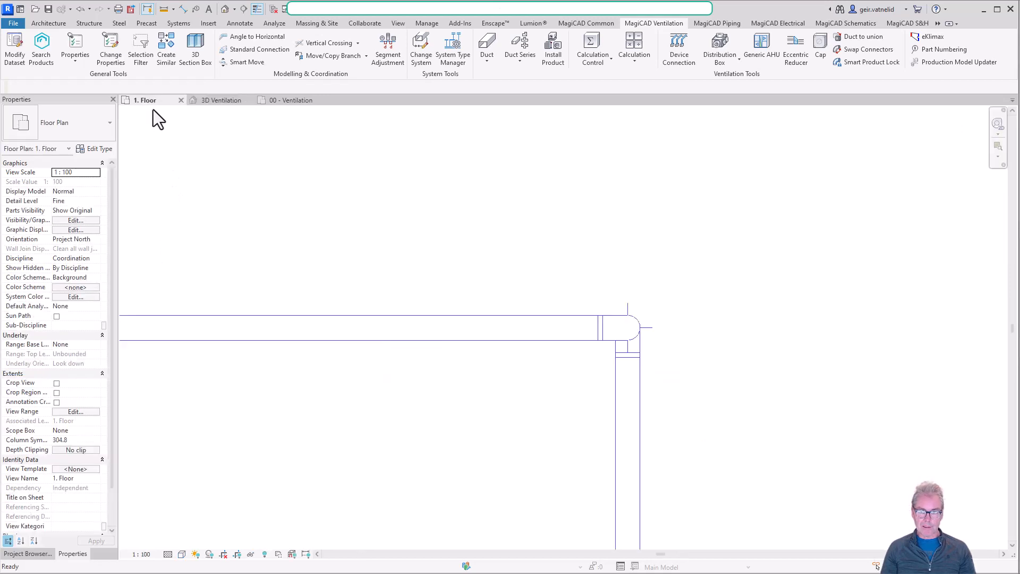
middle_click_drag(469, 462, 587, 339)
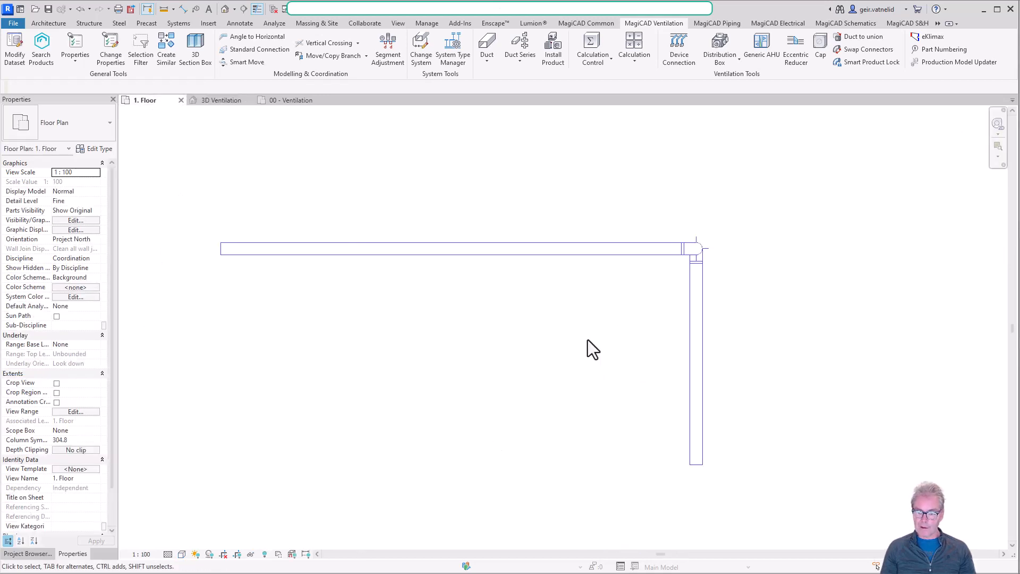
scroll(572, 353, "down", 2)
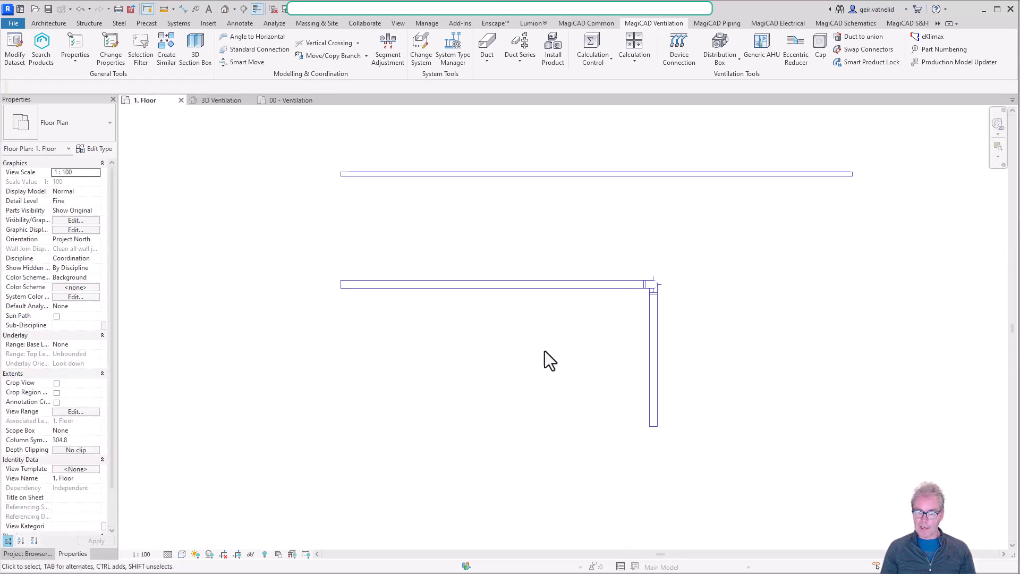
left_click(554, 174)
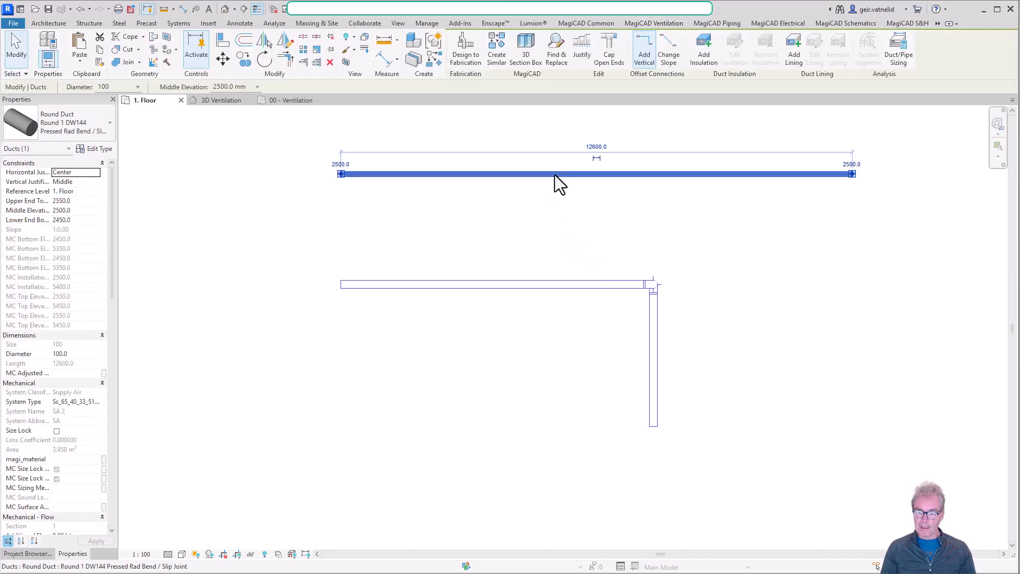
right_click(555, 174)
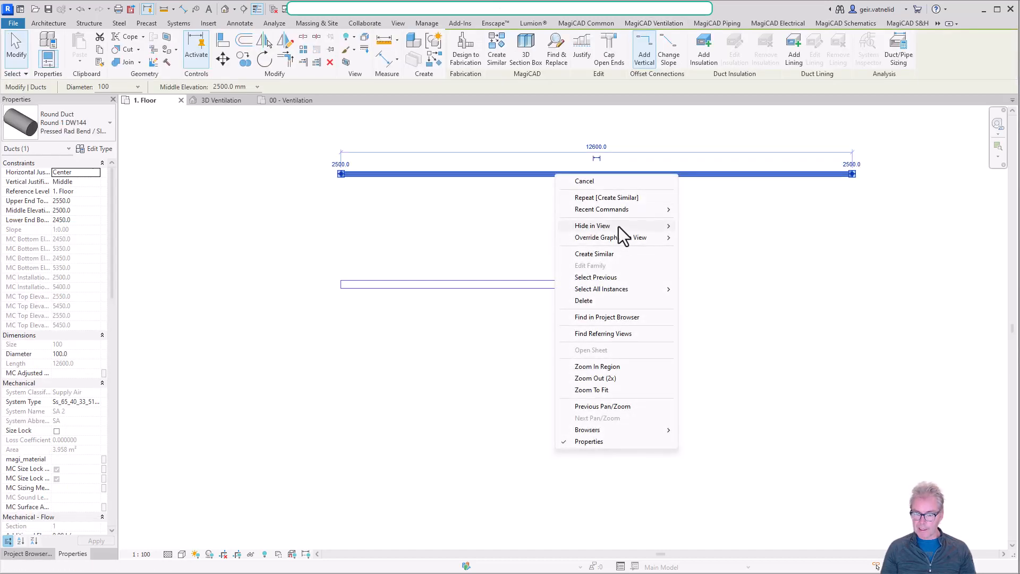
left_click(617, 253)
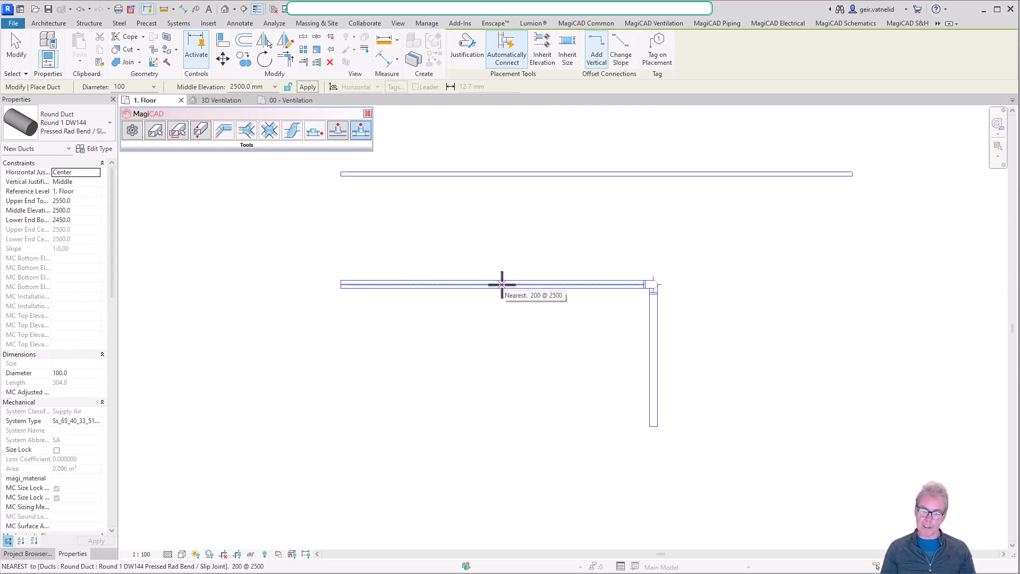
left_click(547, 53)
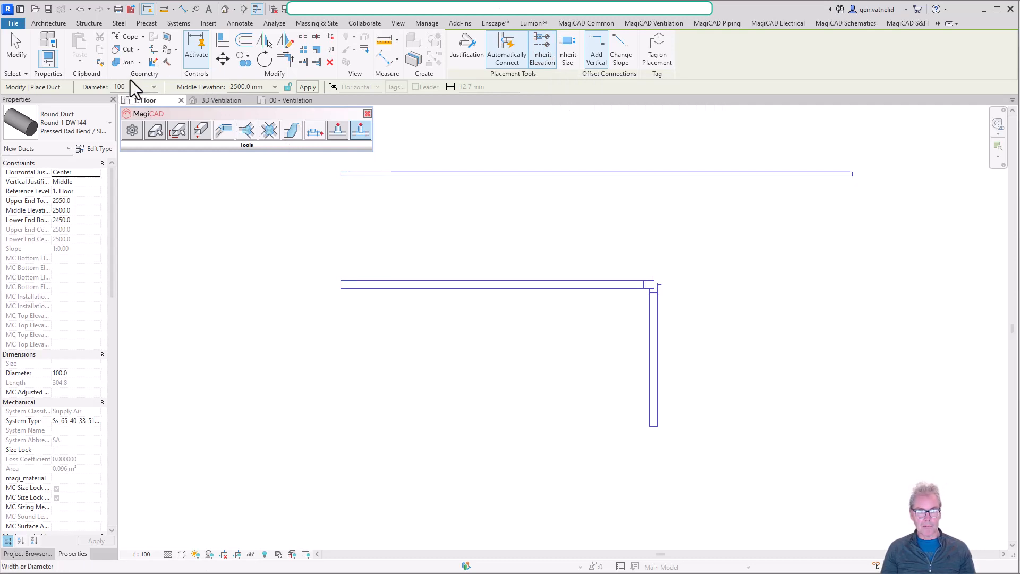
left_click(409, 284)
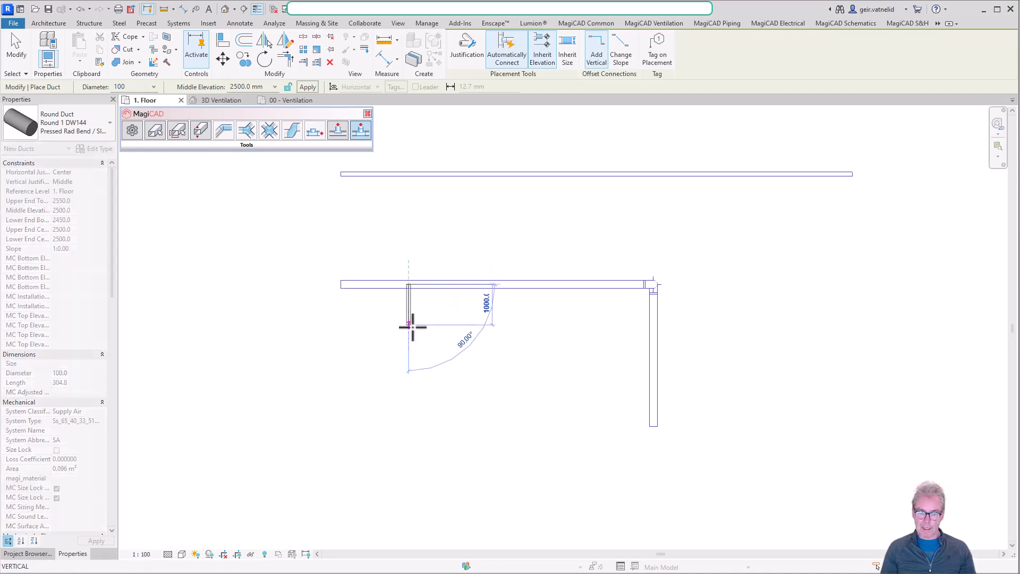
left_click(409, 346)
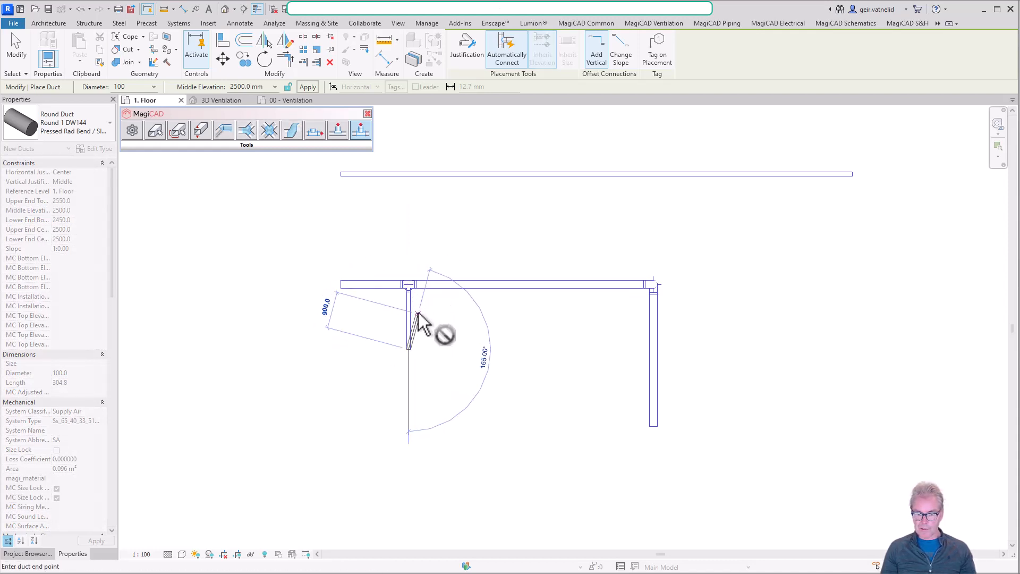
key("Escape")
key("Escape")
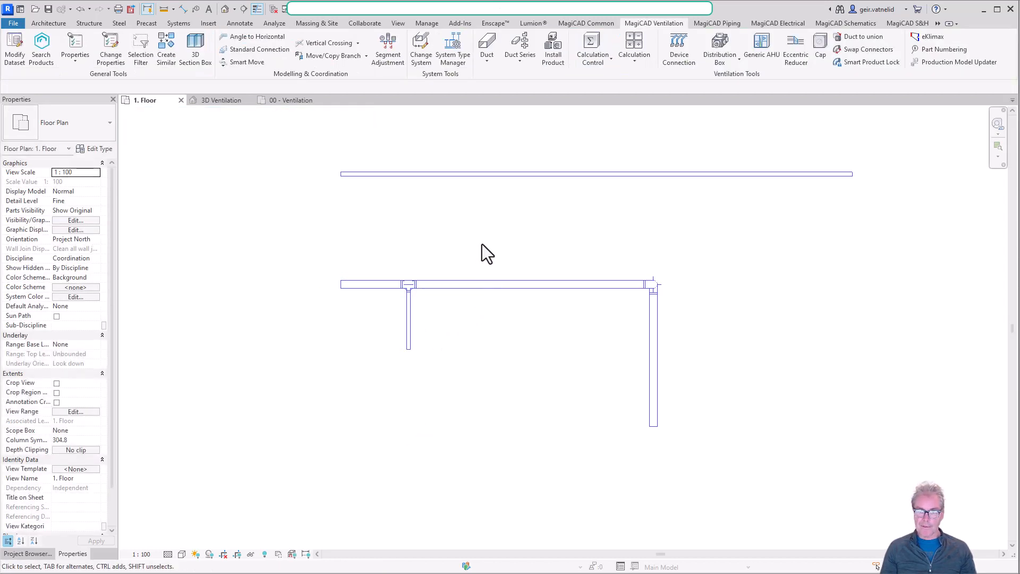
Create another duct similar to the 100 mm one with Inherit Size and Inherit Elevation, branching downward from the middle of the 200 mm duct.
left_click(498, 175)
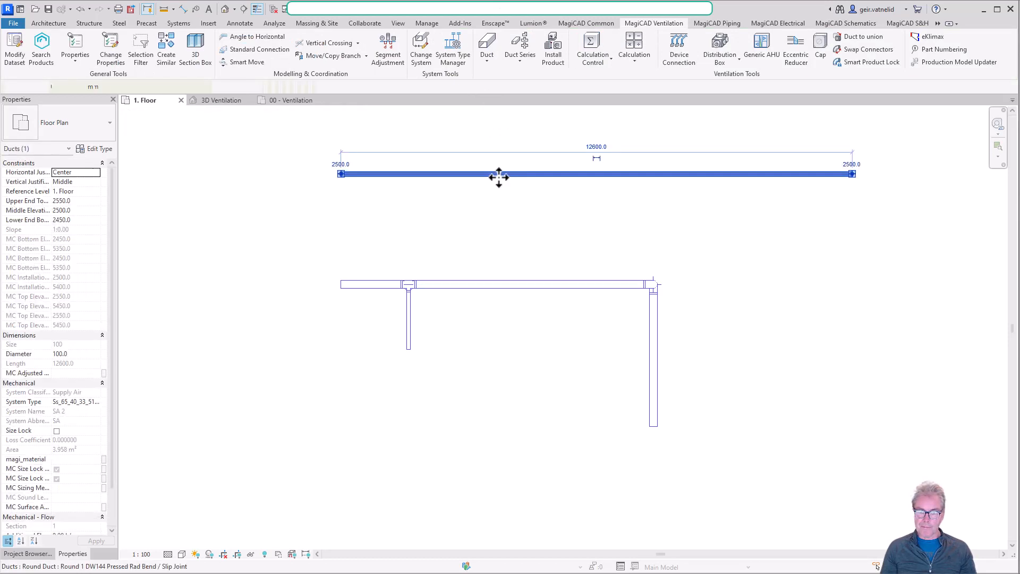
right_click(498, 178)
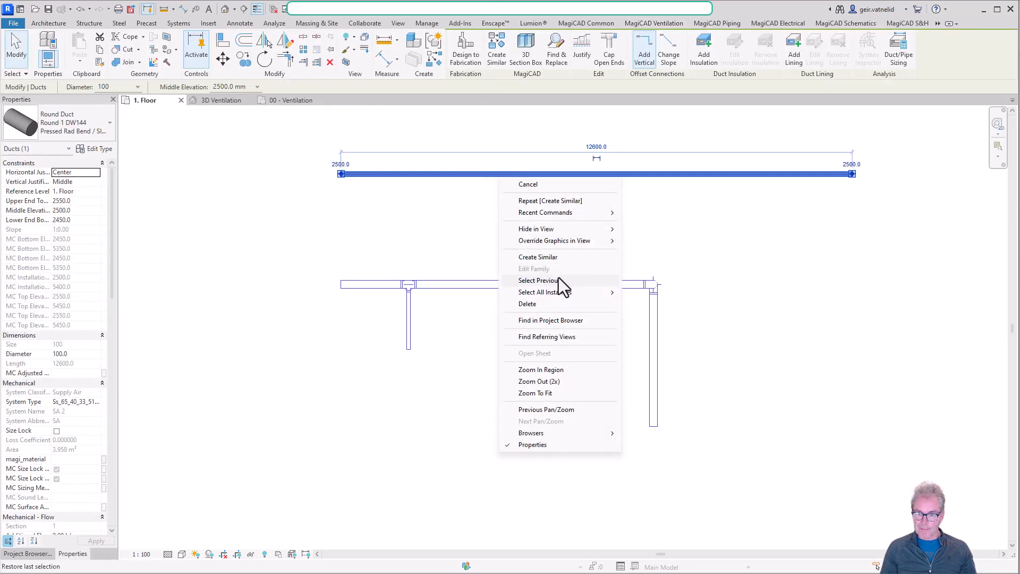
left_click(558, 258)
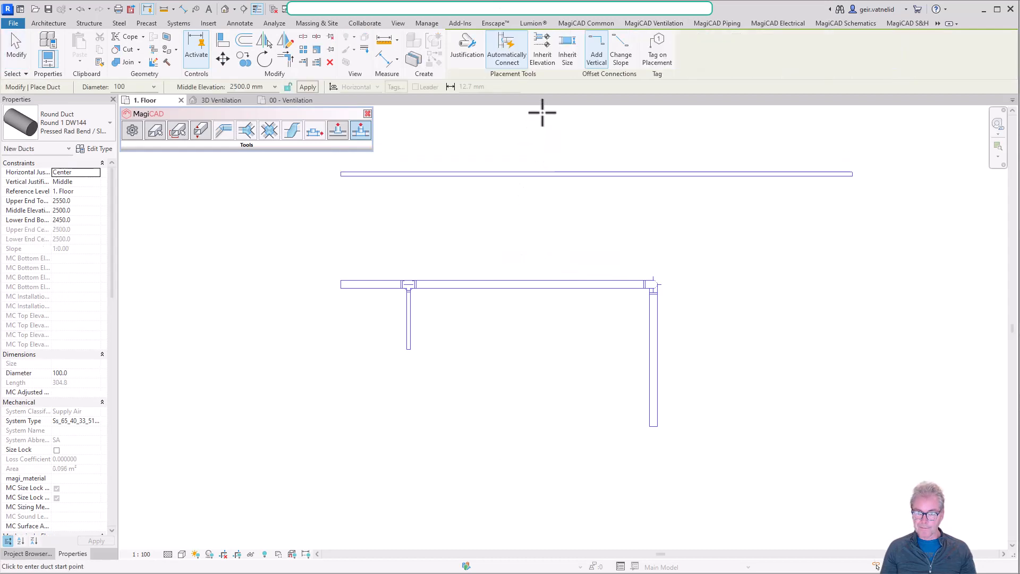
left_click(570, 46)
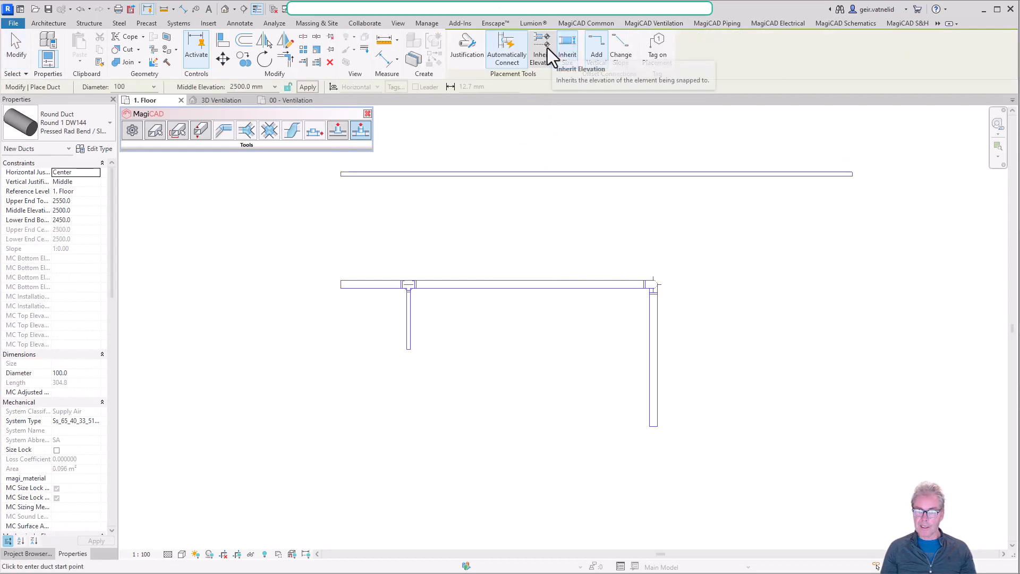
left_click(547, 47)
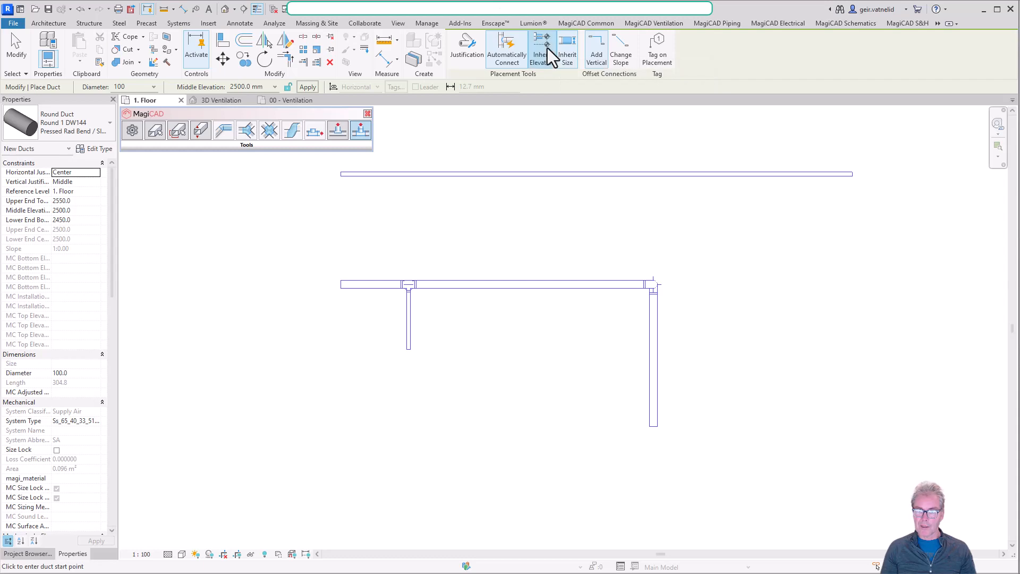
left_click(485, 284)
left_click(485, 355)
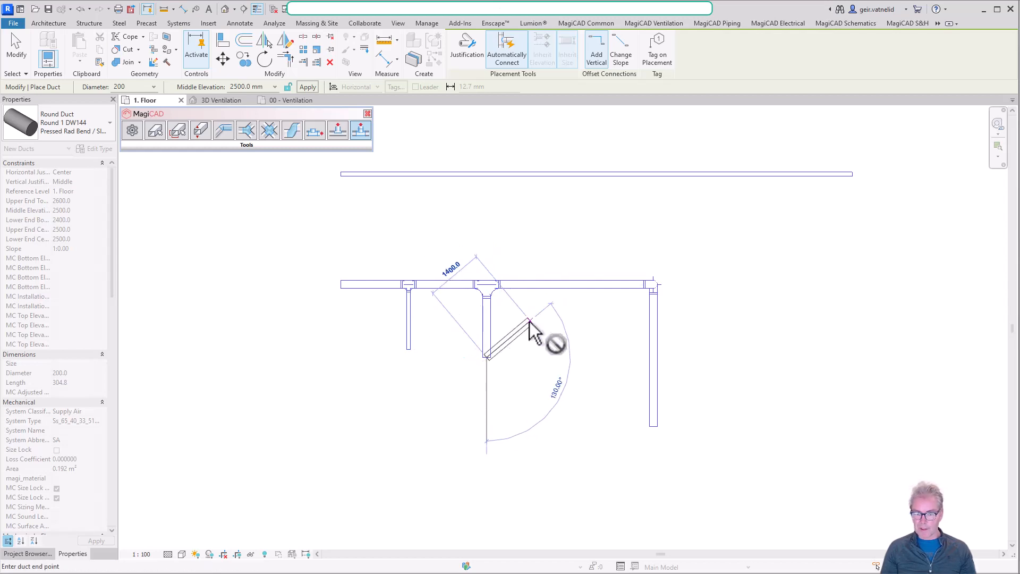
End the current duct run and check the two new branches on the 200 mm duct in the 3D Ventilation view.
right_click(513, 325)
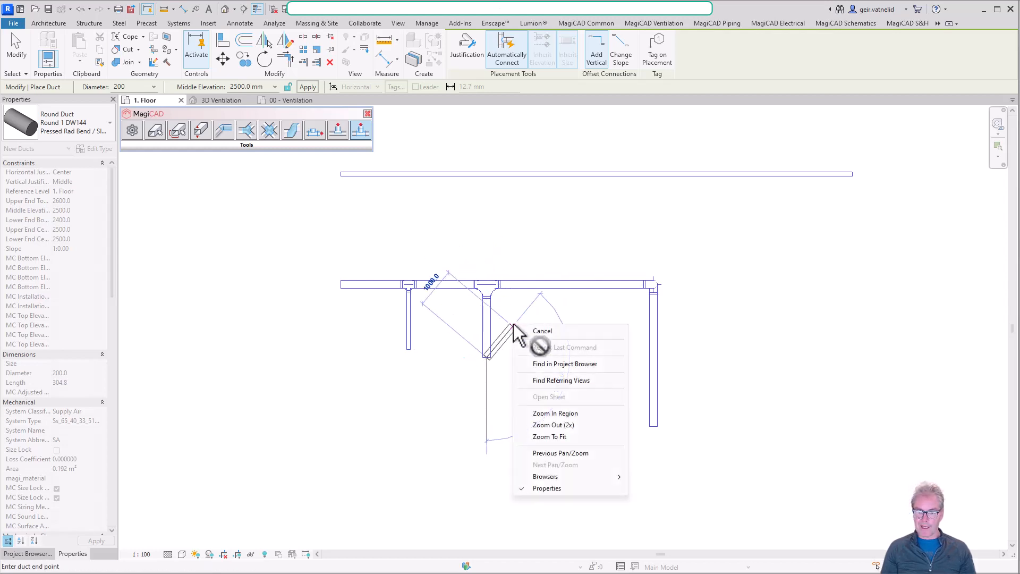
left_click(550, 333)
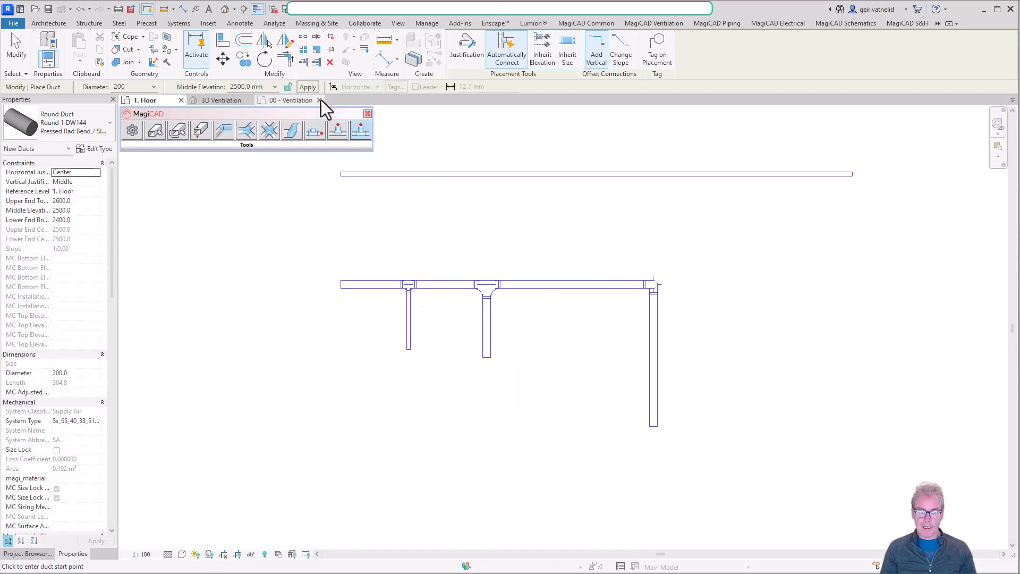
left_click(223, 100)
middle_click_drag(632, 420, 571, 529, "shift")
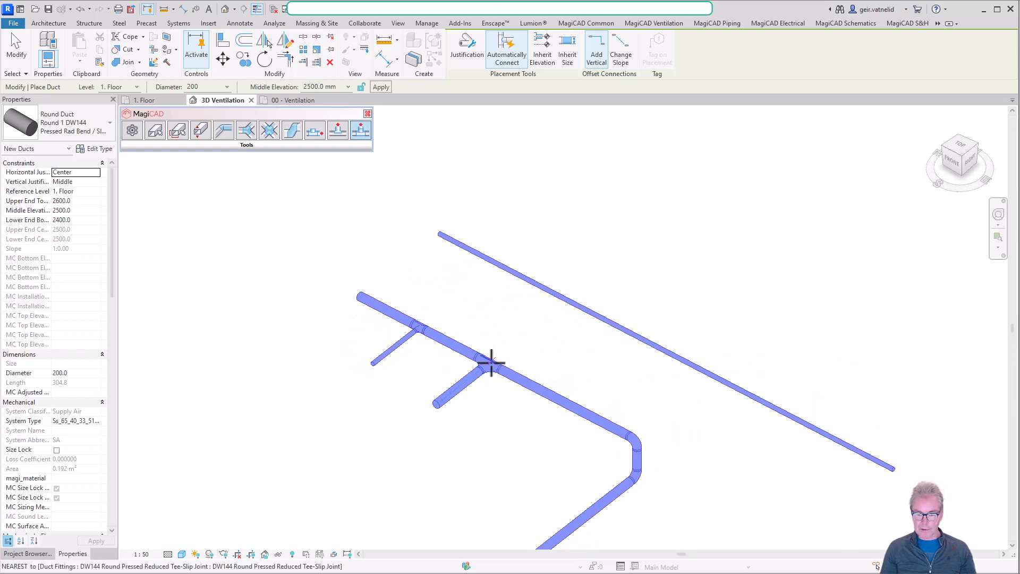
key("Escape")
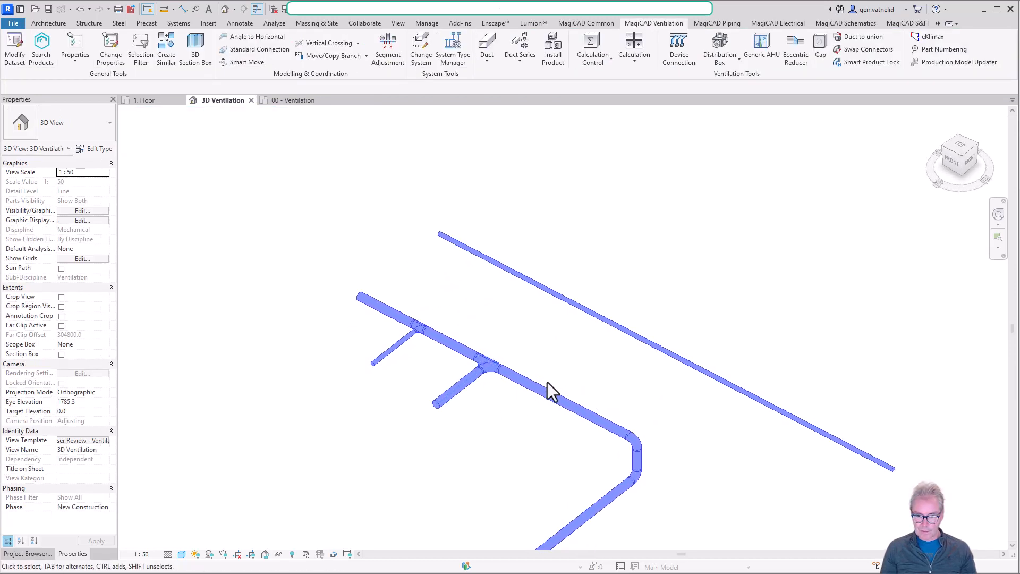
scroll(548, 381, "down", 1)
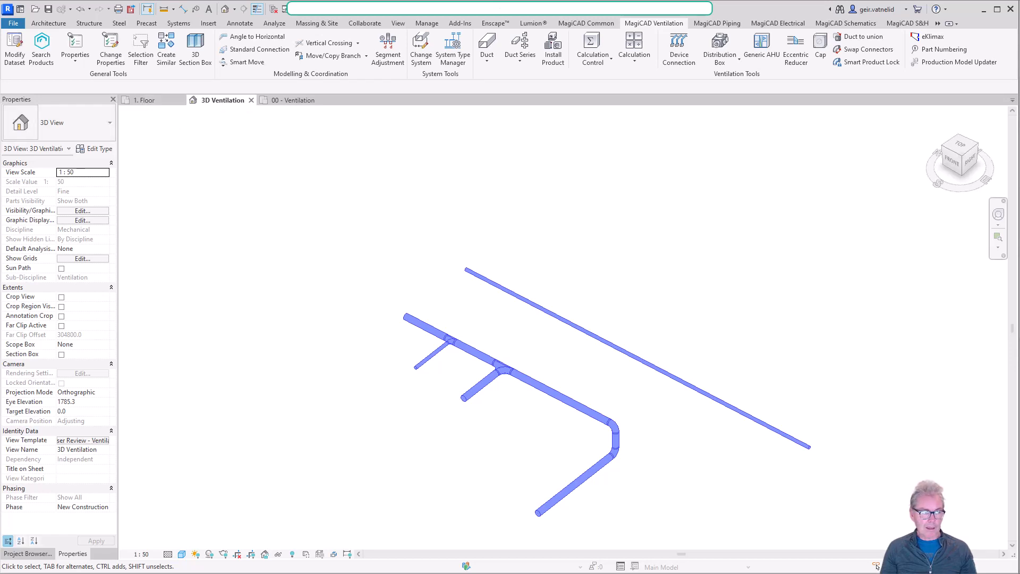
In the 1. Floor plan, create a duct similar to the 100 mm branch with Inherit Elevation and Inherit Size, running 2000 mm right from the lowered vertical duct.
left_click(145, 101)
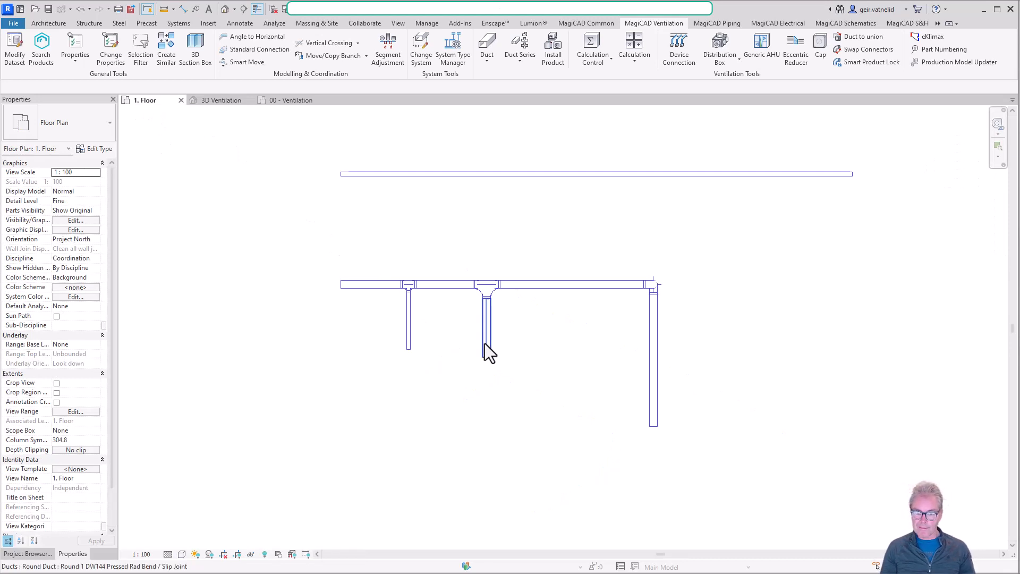
left_click(410, 340)
right_click(410, 339)
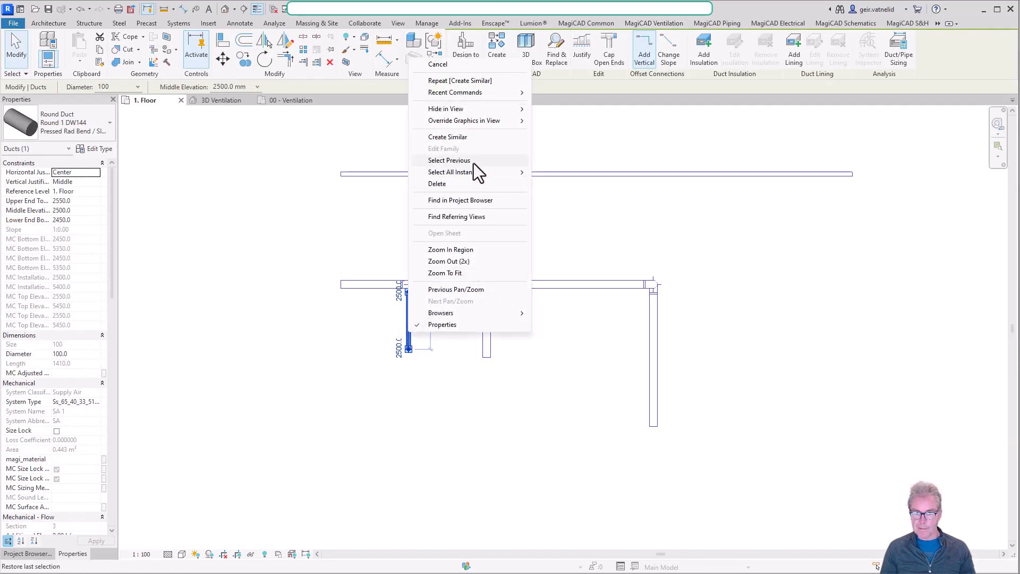
left_click(476, 137)
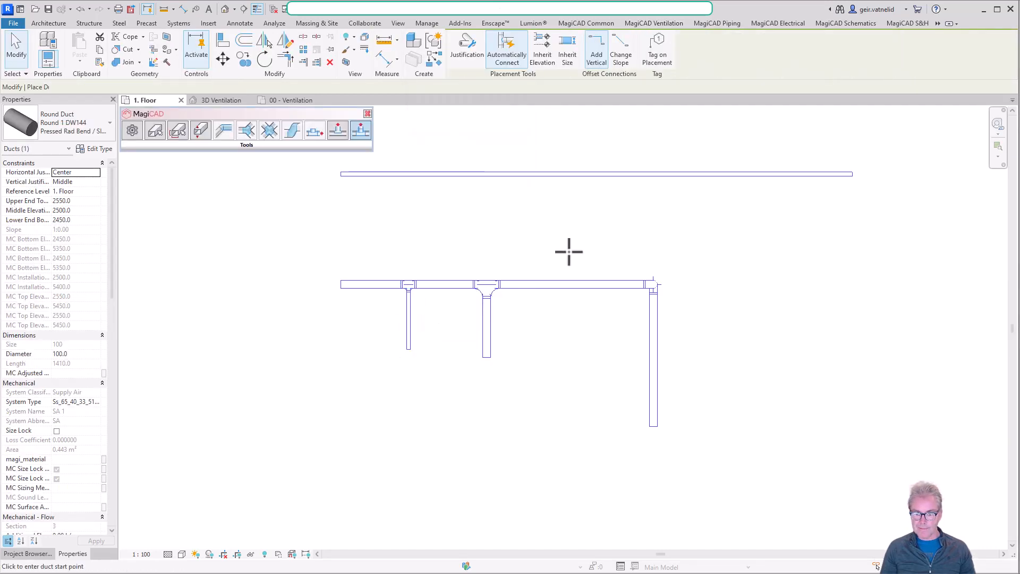
left_click(544, 50)
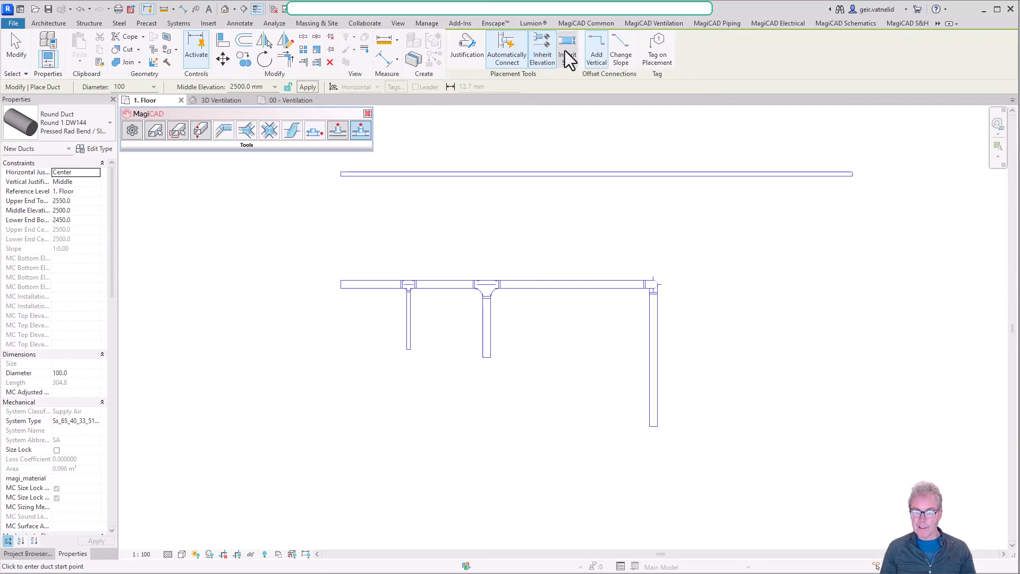
left_click(566, 53)
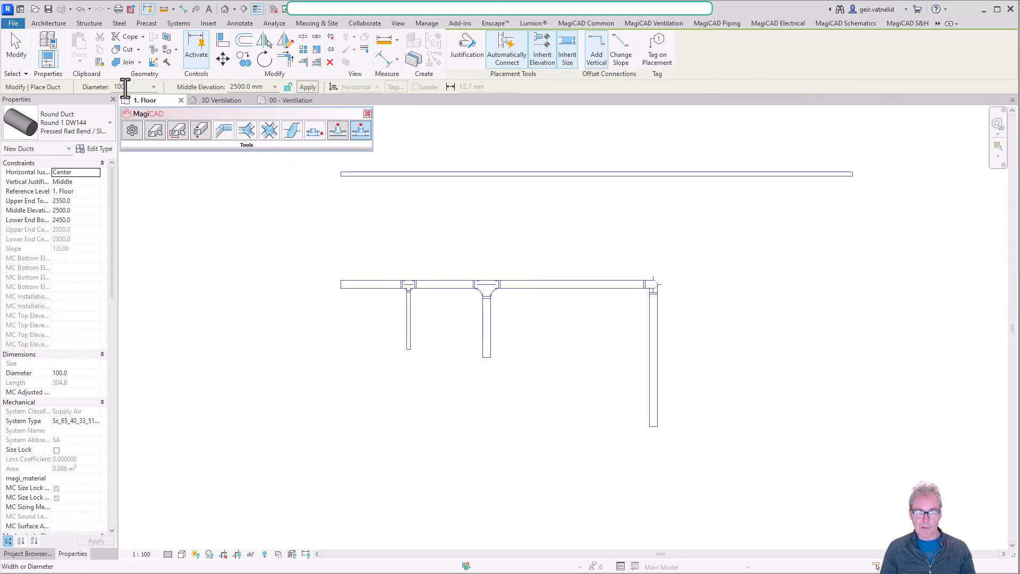
left_click(653, 356)
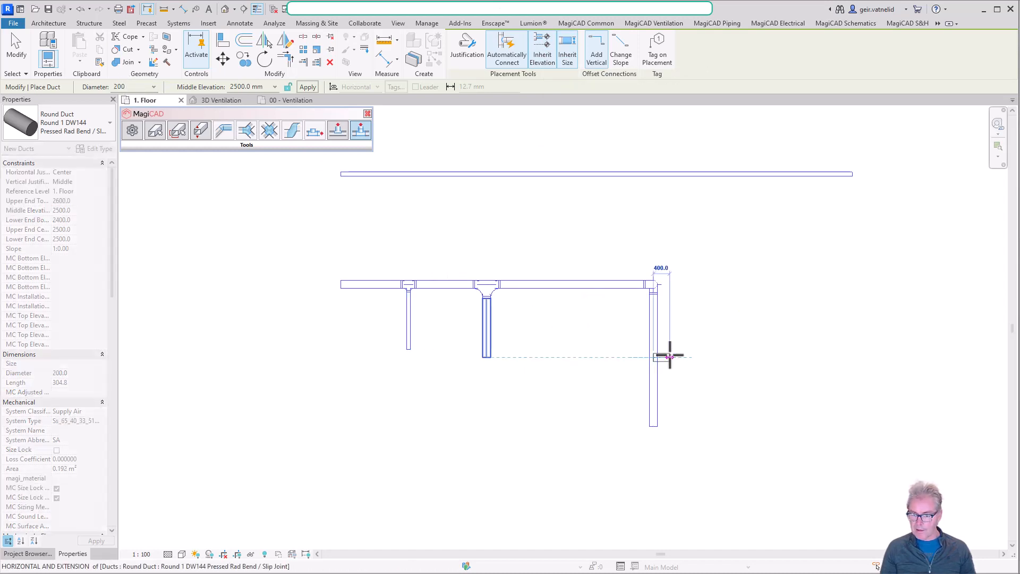
left_click(735, 356)
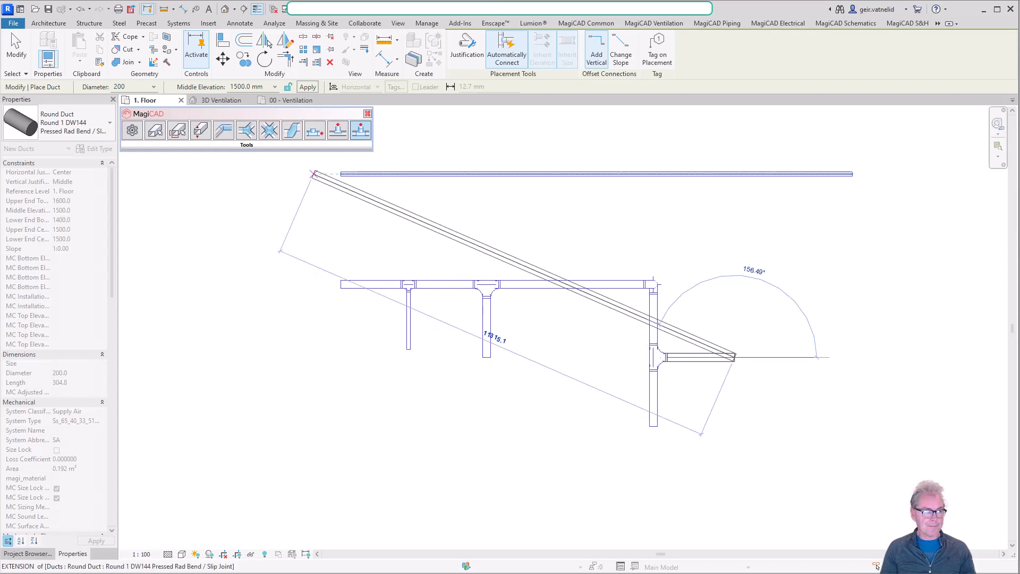
key("Escape")
key("Escape")
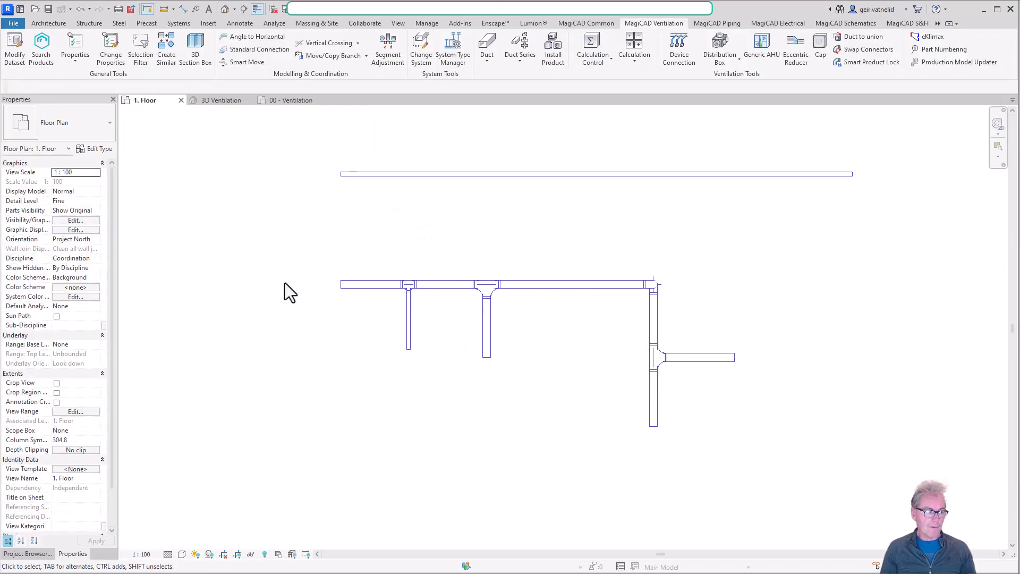
Change the long separate 100 mm duct to Rectangular 2 DW144 Radius Bend / Flanged and check its shape in the 3D Ventilation view.
left_click(479, 175)
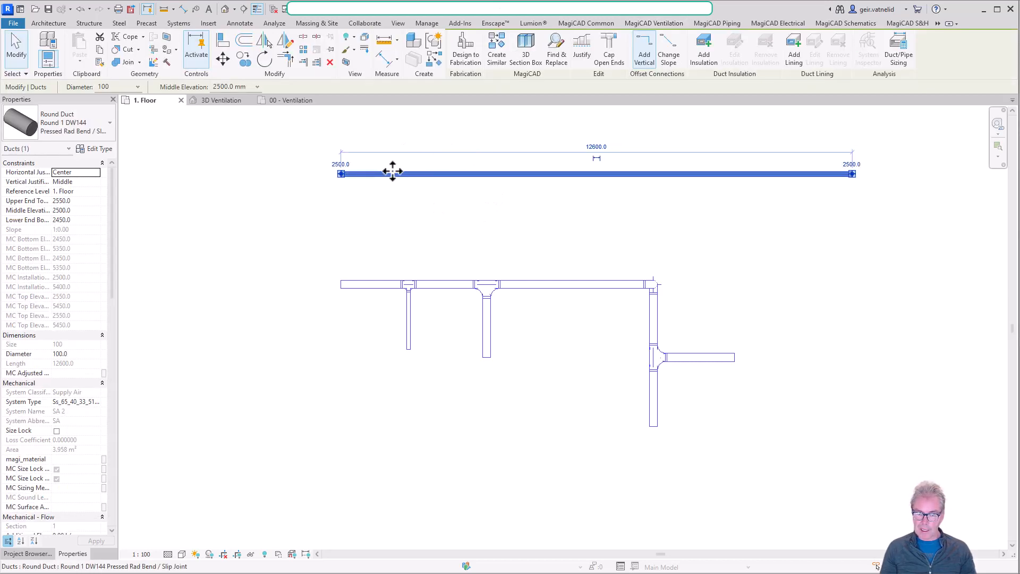
scroll(524, 166, "up", 1)
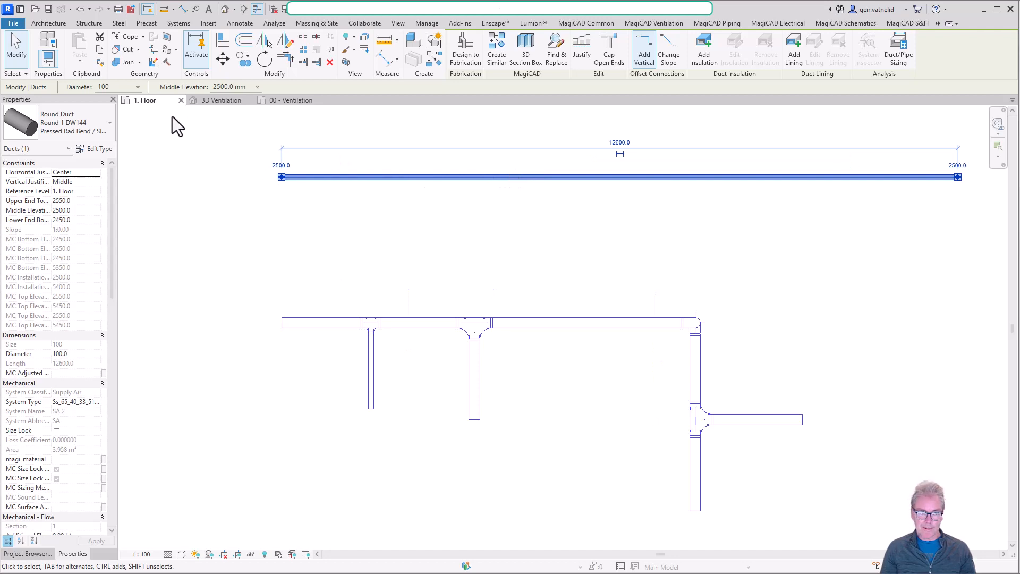
left_click(104, 128)
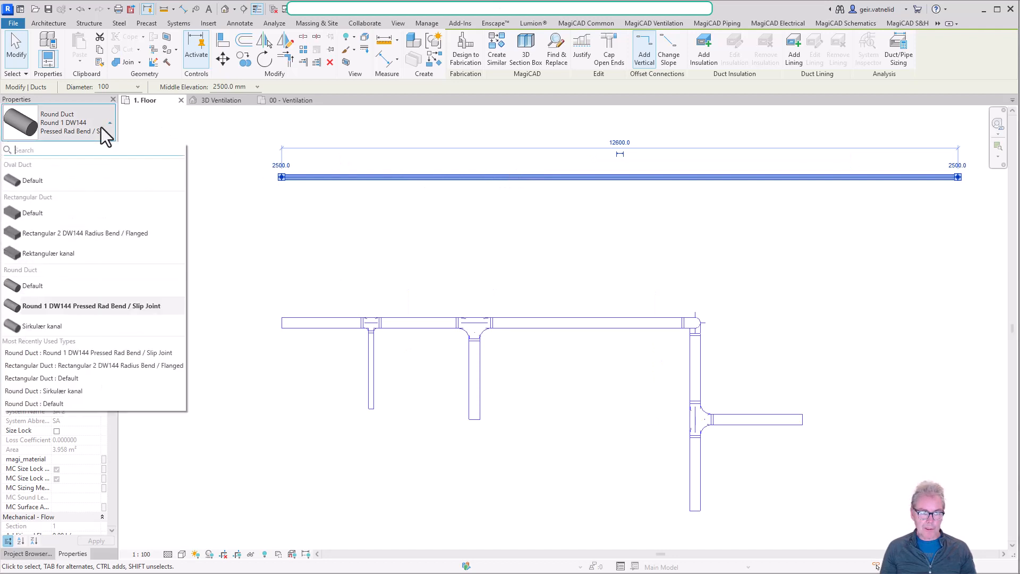
left_click(89, 236)
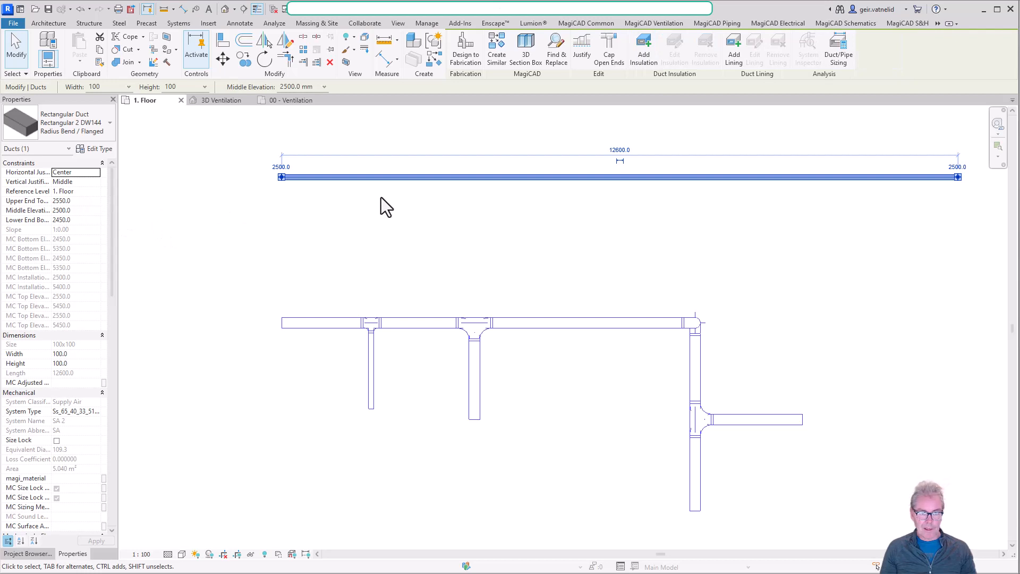
left_click(225, 101)
left_click(793, 482)
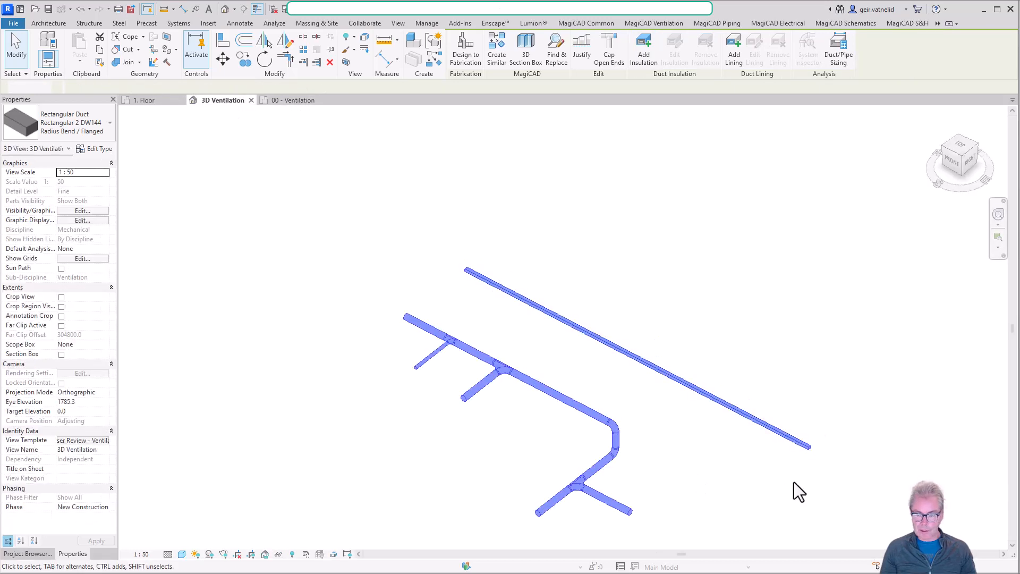
scroll(818, 445, "up", 5)
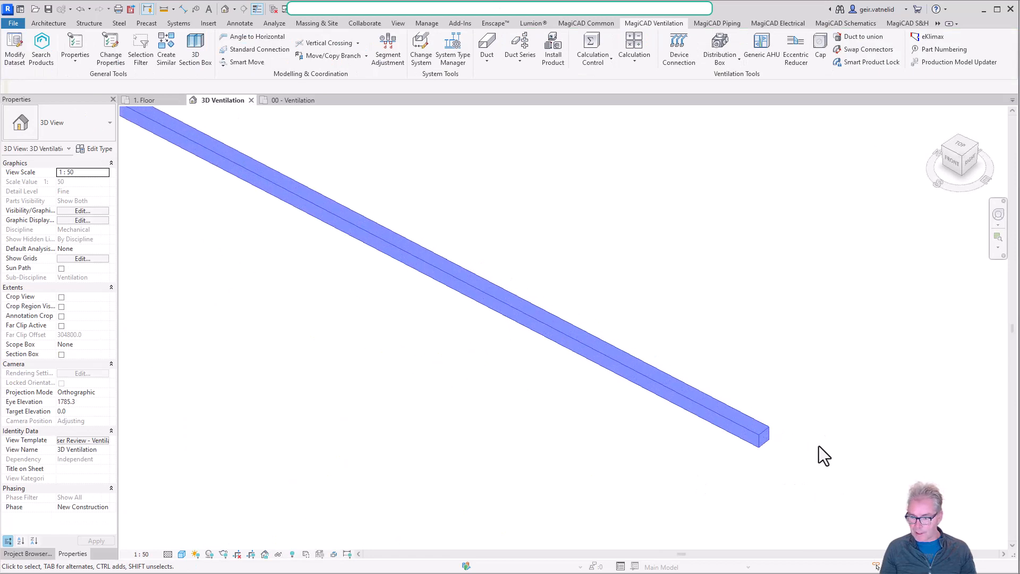
Set the rectangular duct's width to 200 mm in its properties and check the duct in 3D.
left_click(749, 431)
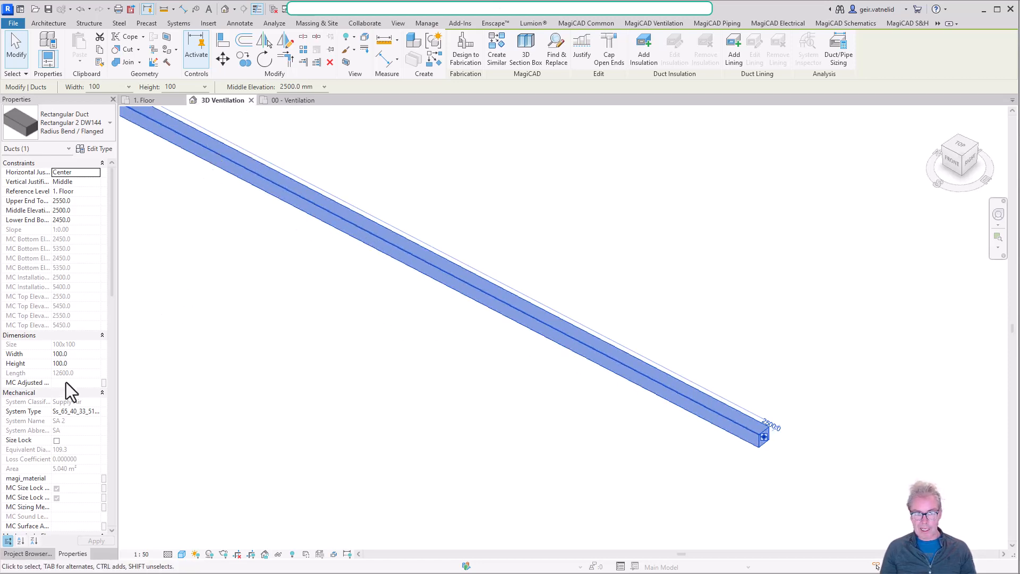
left_click(78, 355)
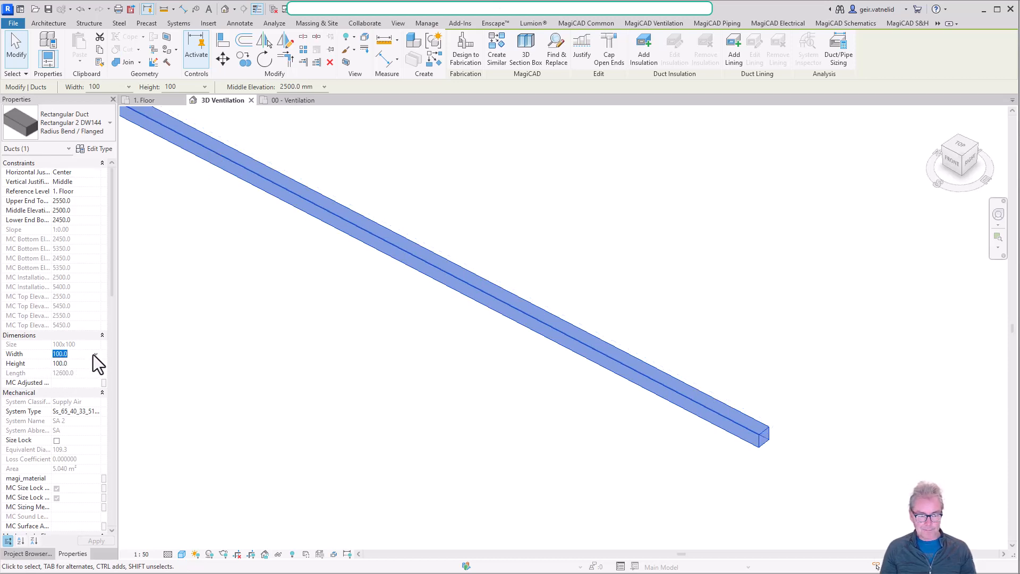
left_click(97, 354)
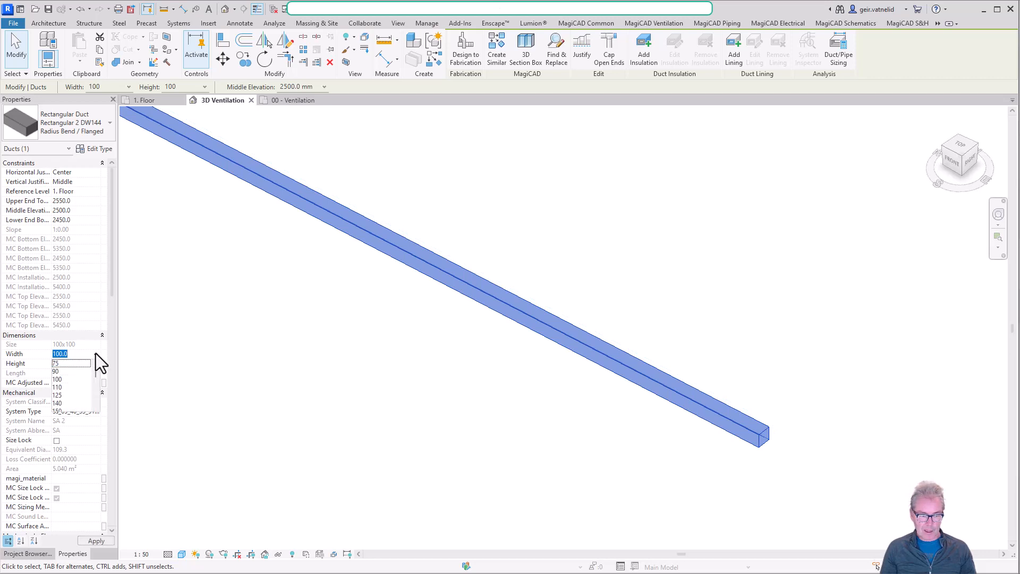
left_click(96, 407)
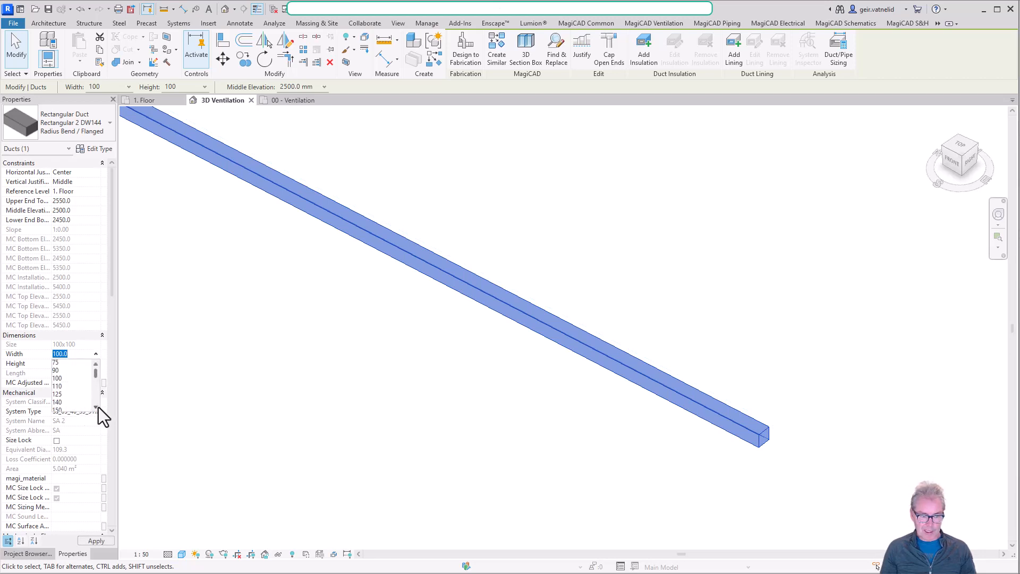
left_click(96, 407)
left_click(96, 407)
left_click(97, 406)
left_click(62, 396)
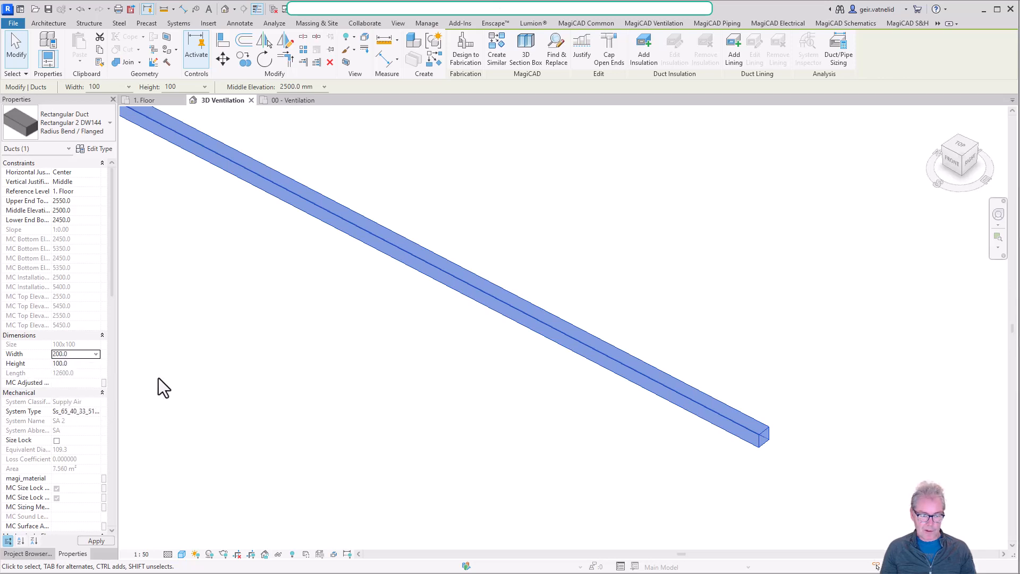
left_click(711, 343)
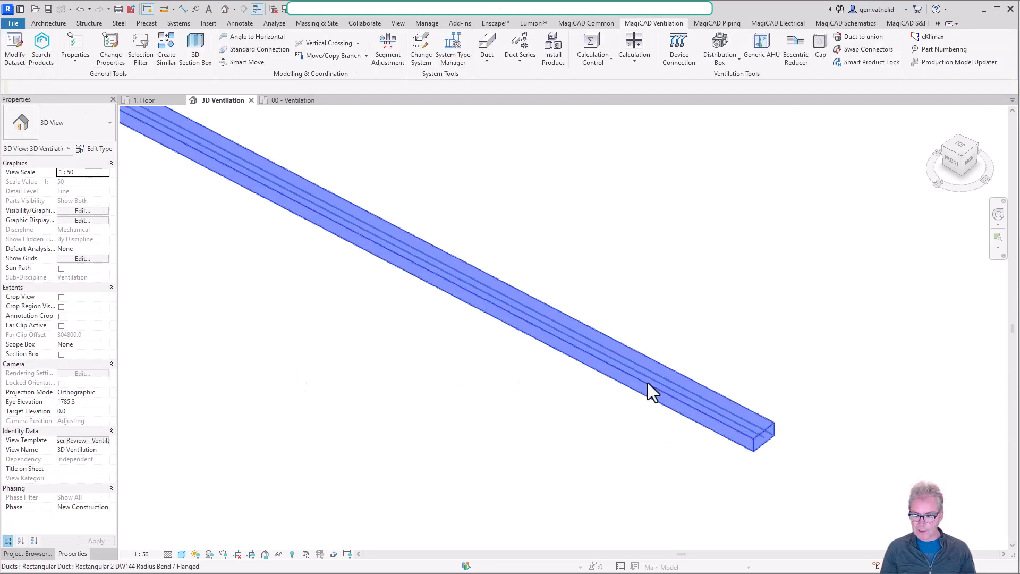
scroll(617, 384, "down", 3)
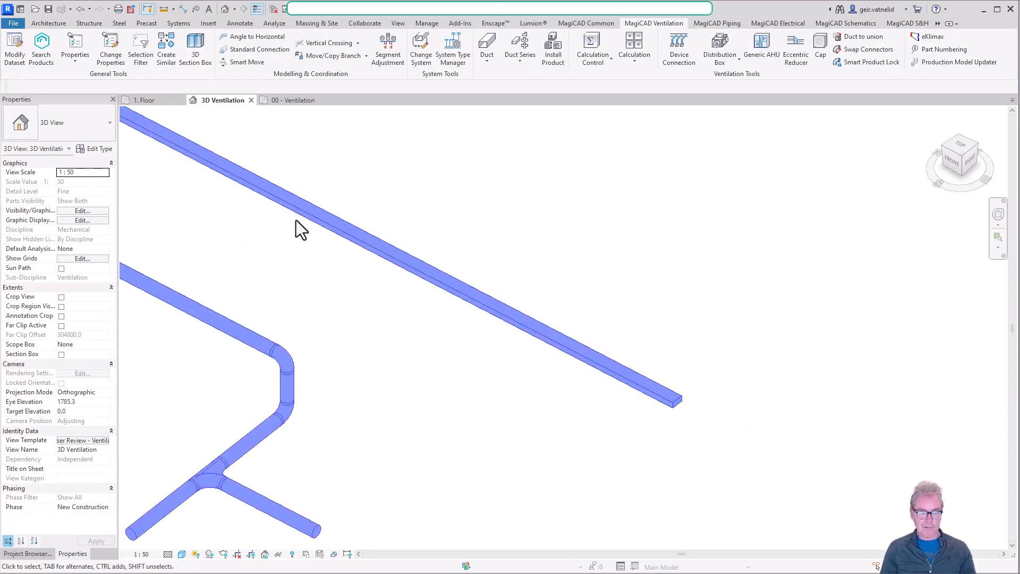
left_click(335, 229)
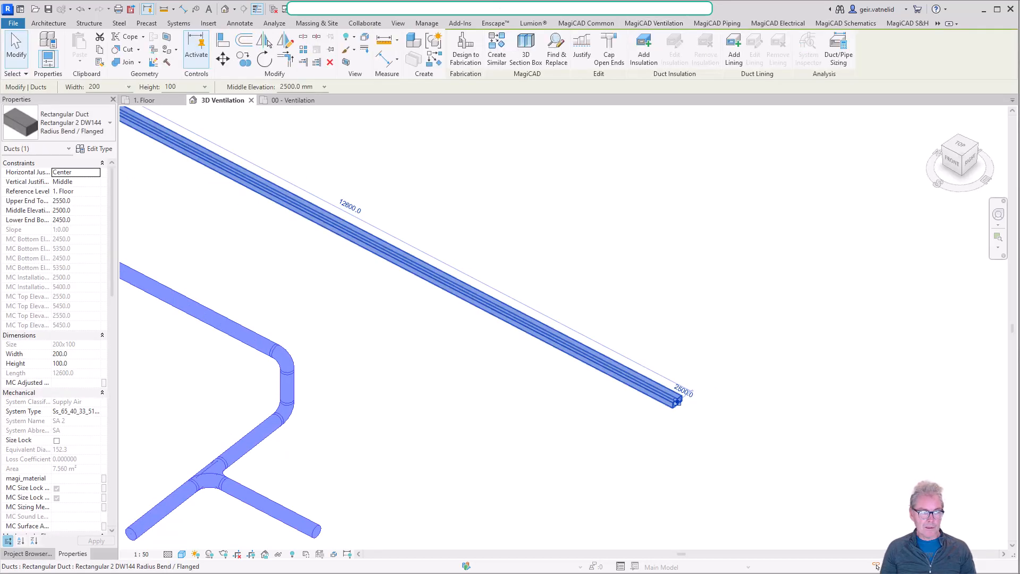
left_click(138, 160)
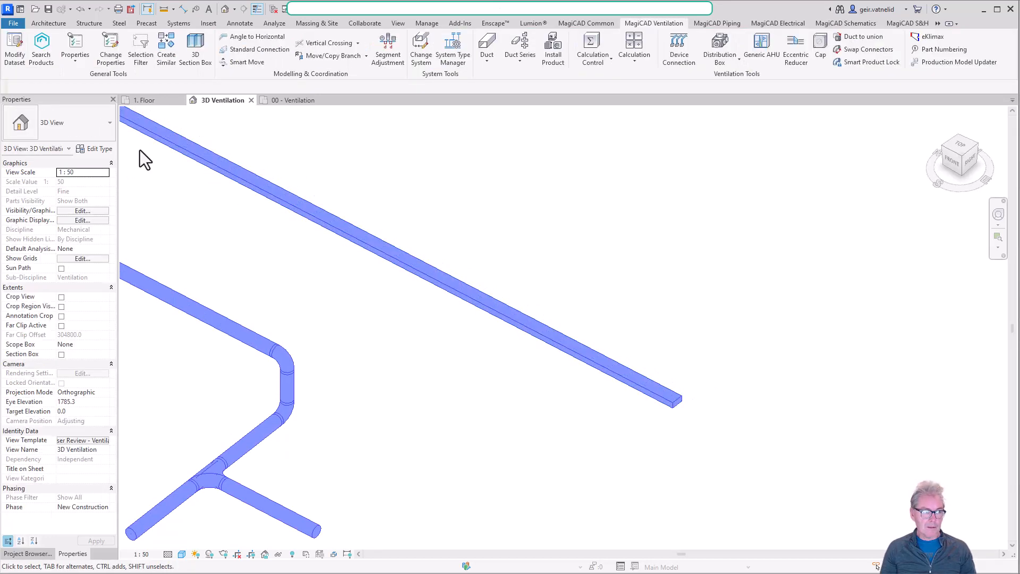
Resize the rectangular duct to a width of 500 mm and a height of 400 mm.
left_click(437, 281)
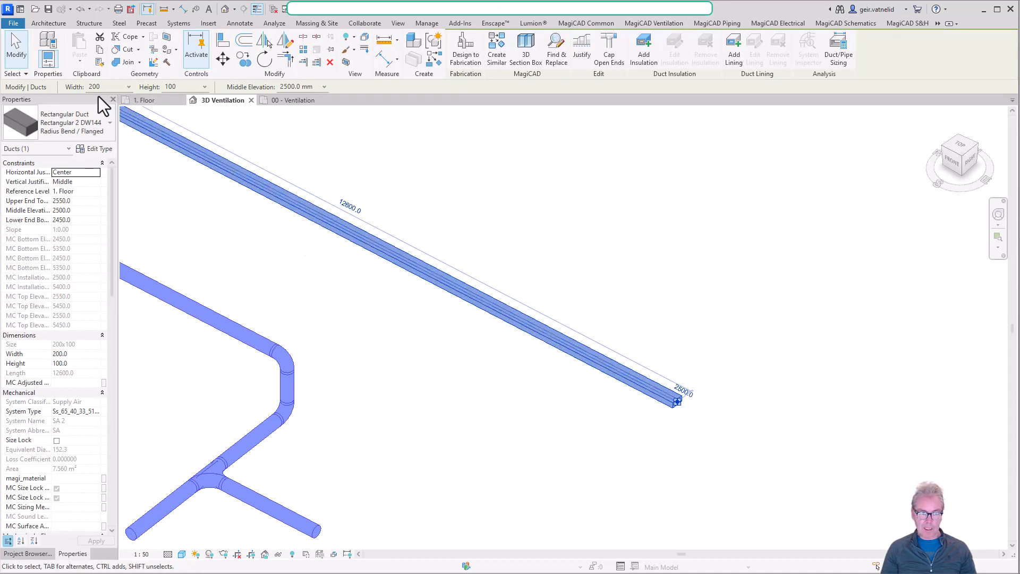
left_click(129, 88)
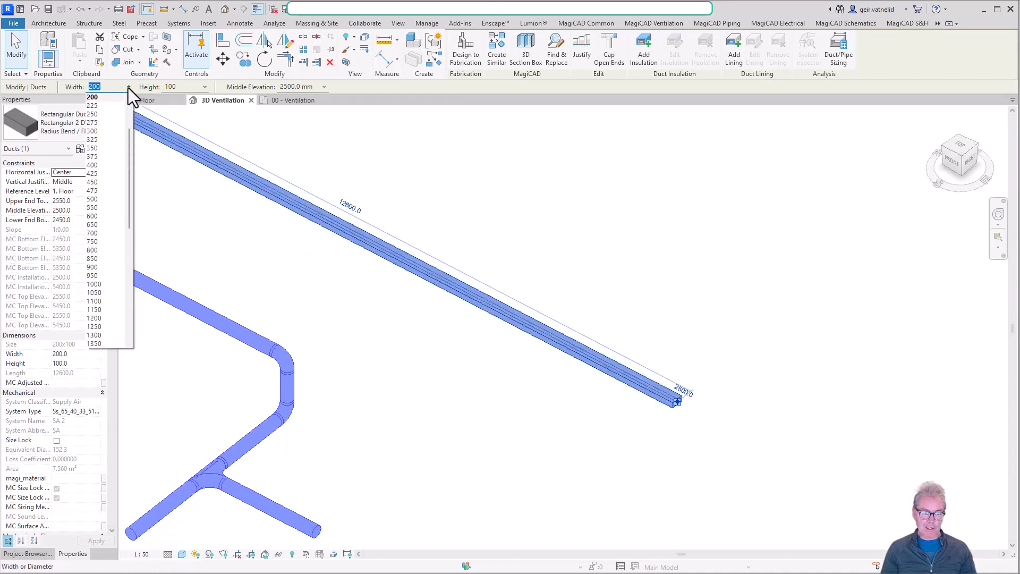
left_click(128, 88)
left_click(127, 88)
left_click(101, 198)
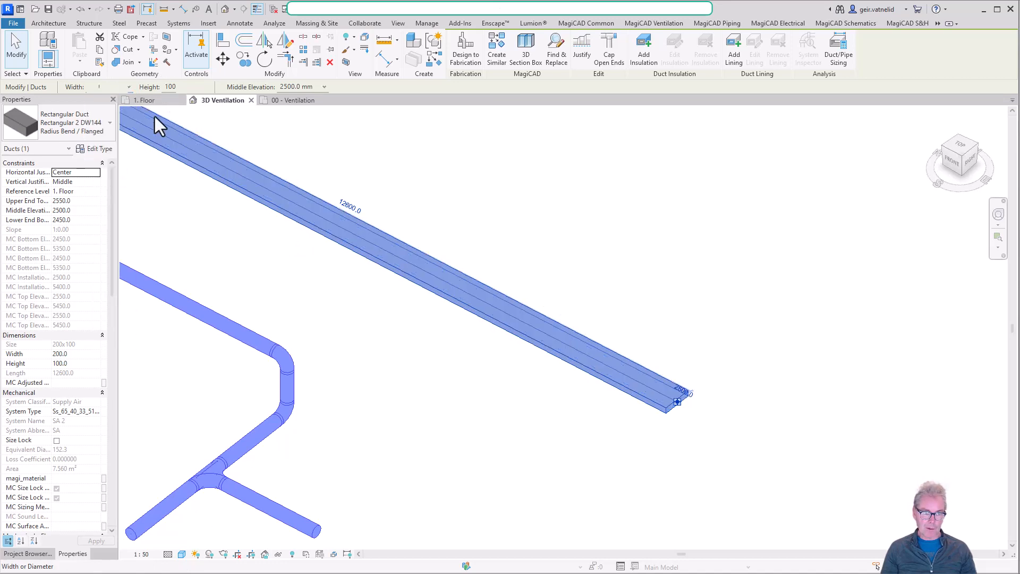
left_click(204, 88)
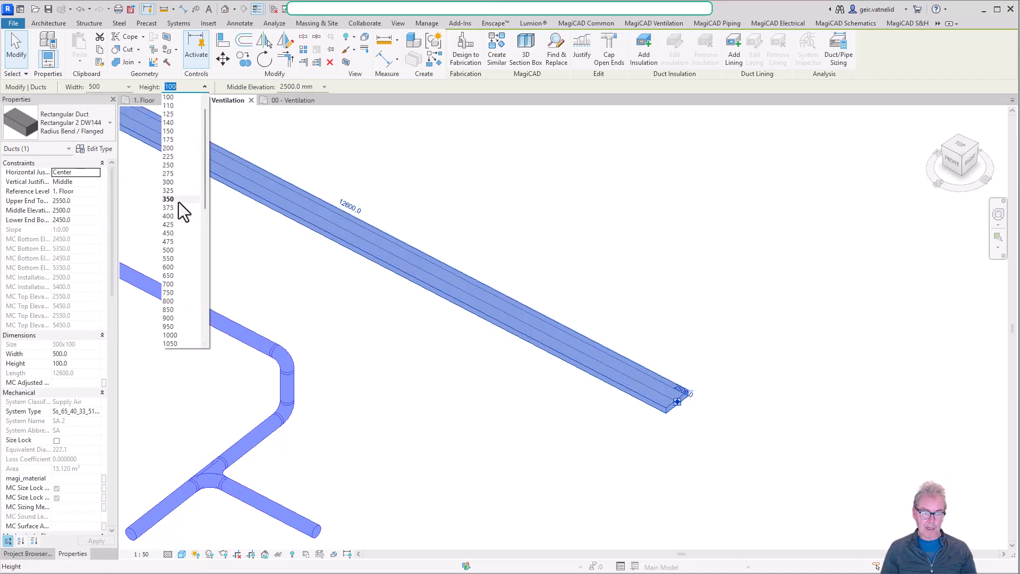
left_click(177, 216)
left_click(709, 270)
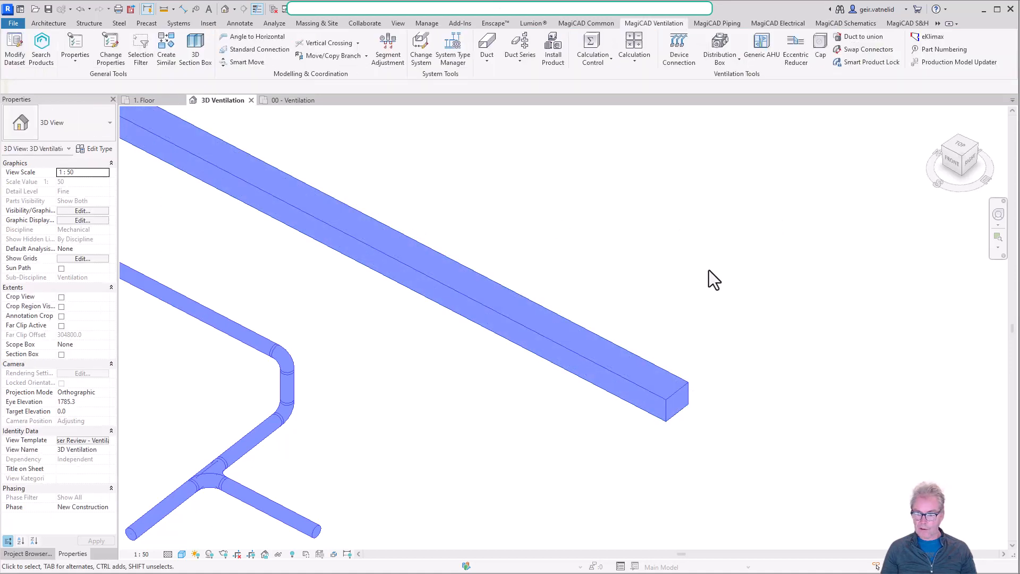
Examine the whole duct layout from a lower angle and inspect the tee on the lowered round duct up close.
scroll(694, 298, "down", 3)
middle_click_drag(665, 388, 705, 329, "shift")
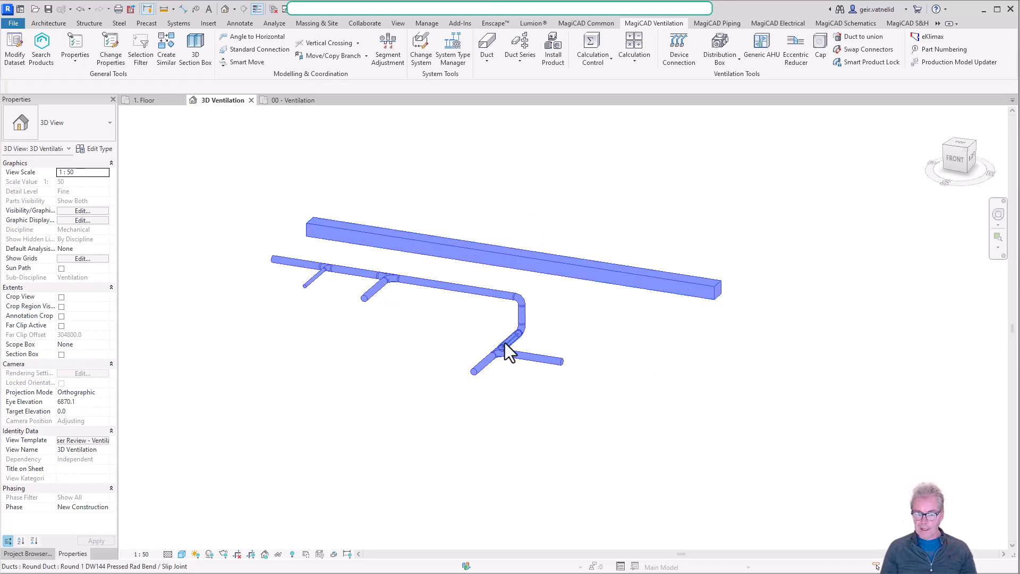
scroll(493, 354, "up", 1)
scroll(493, 354, "up", 3)
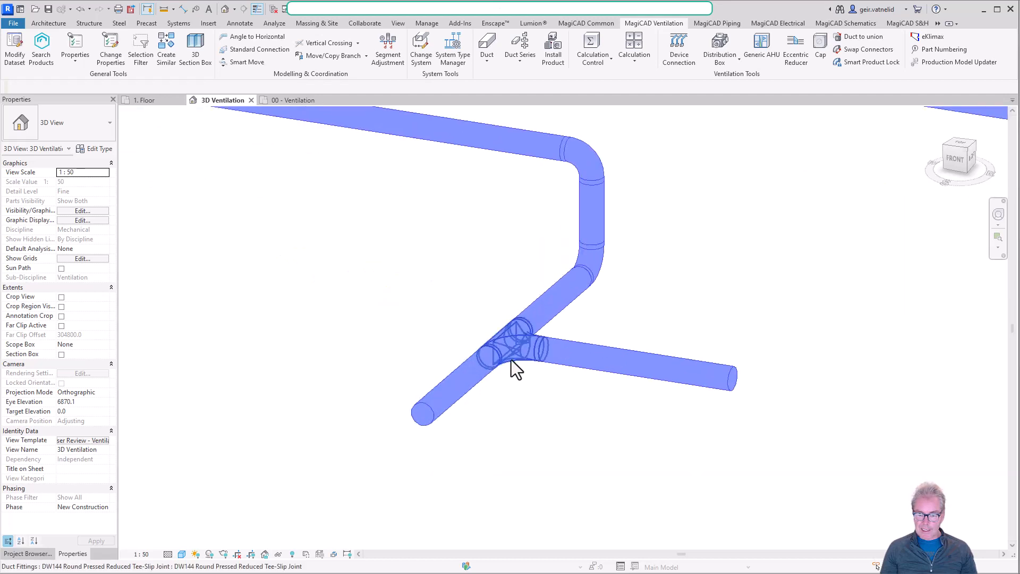
Inspect the tee fitting that joins the branch to the lowered round duct.
left_click(515, 323)
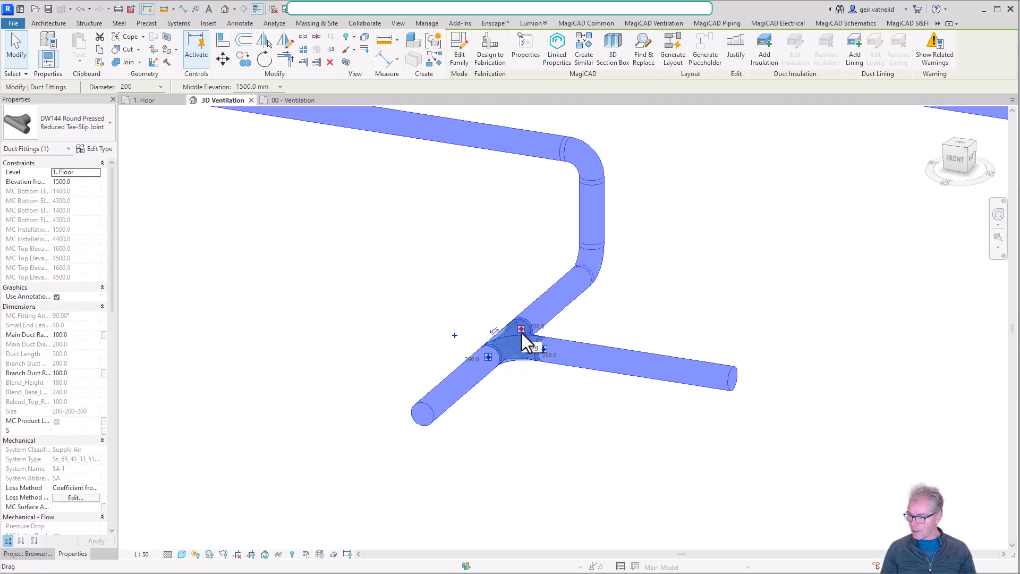
left_click_drag(519, 324, 528, 315)
left_click(454, 335)
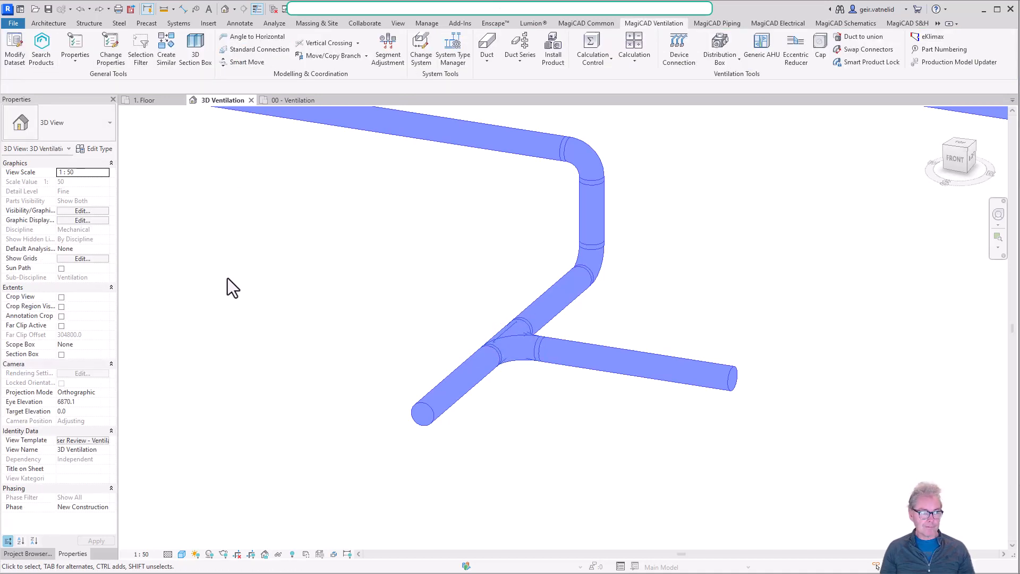
Compare Tee and Tap as preferred junction type in the branch duct type's routing preferences and keep Tap.
left_click(580, 345)
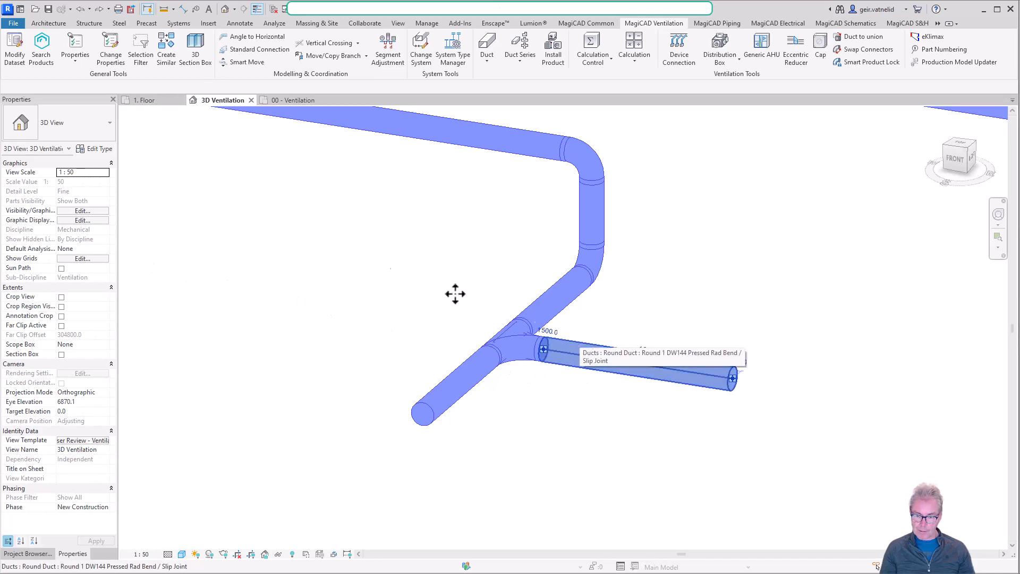
left_click(100, 149)
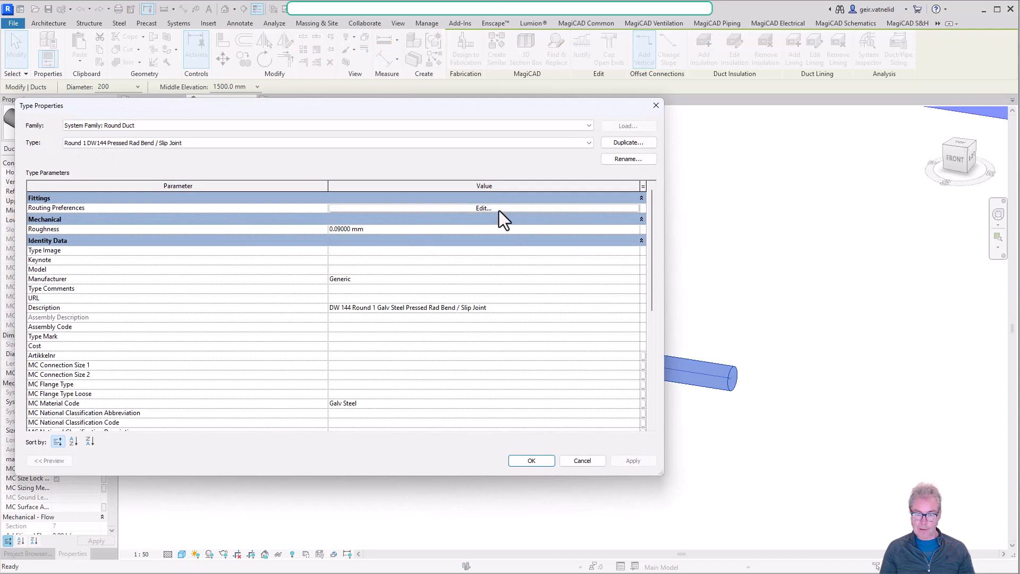
left_click(484, 208)
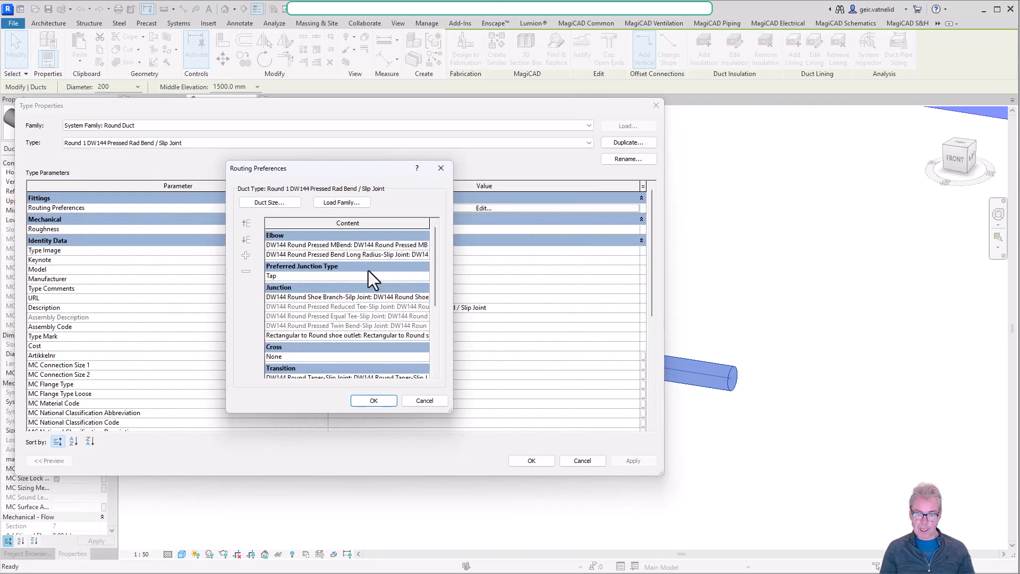
left_click(424, 276)
left_click(424, 276)
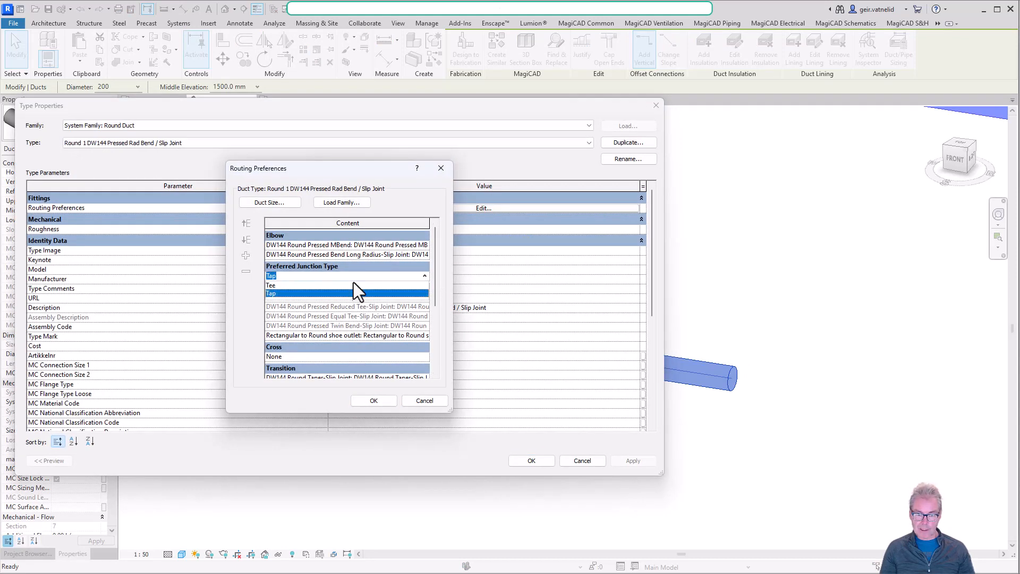
left_click(317, 286)
left_click(424, 275)
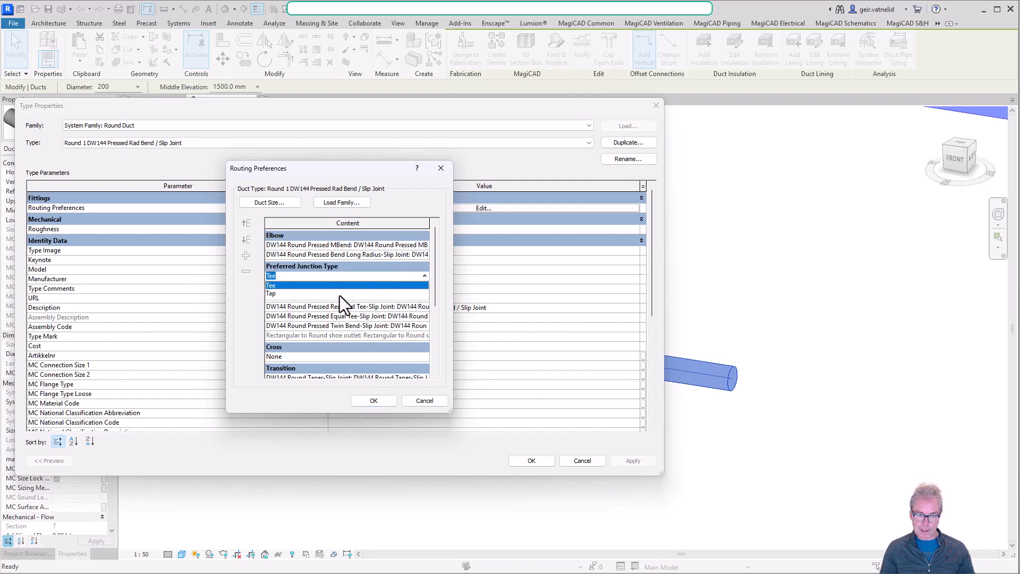
left_click(342, 299)
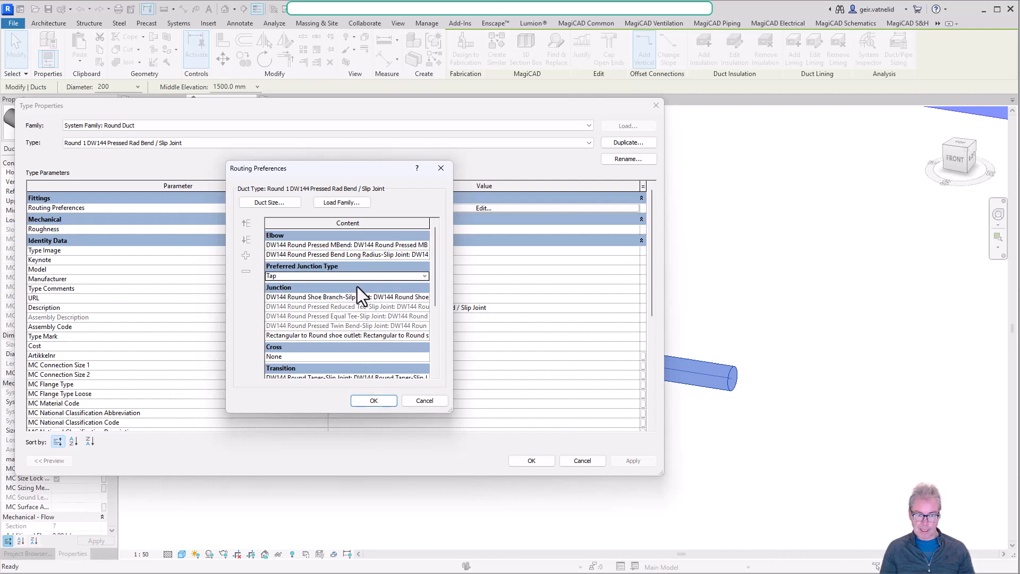
left_click(370, 402)
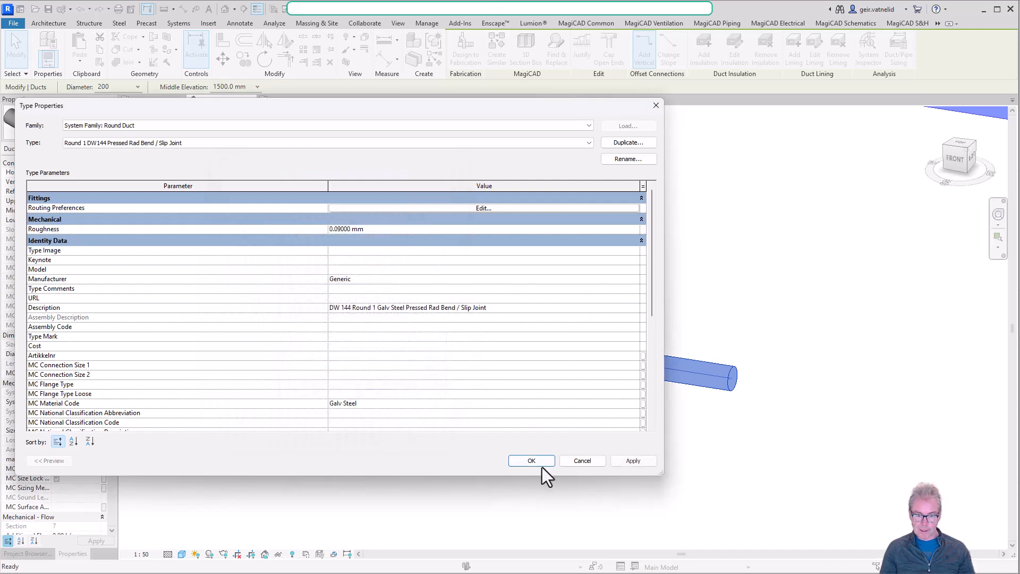
left_click(627, 462)
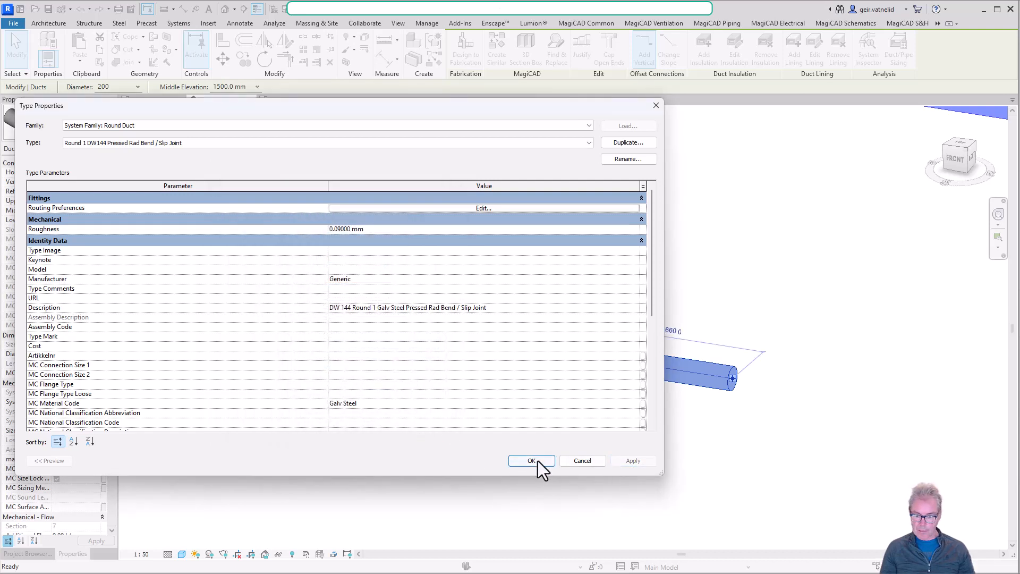
left_click(534, 461)
left_click(479, 300)
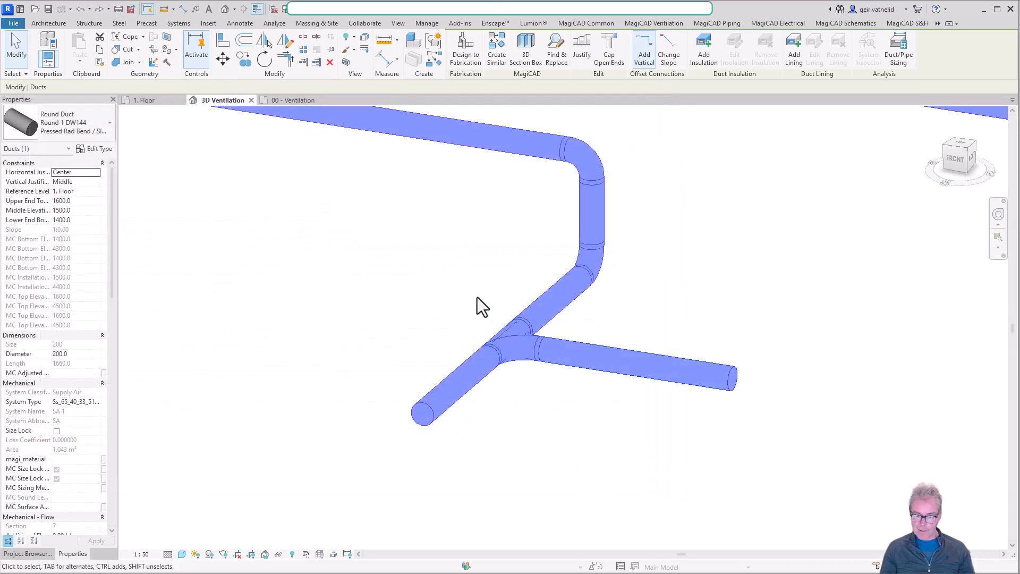
Delete the tee on the lowered round duct and the loose end duct beyond it.
left_click(505, 330)
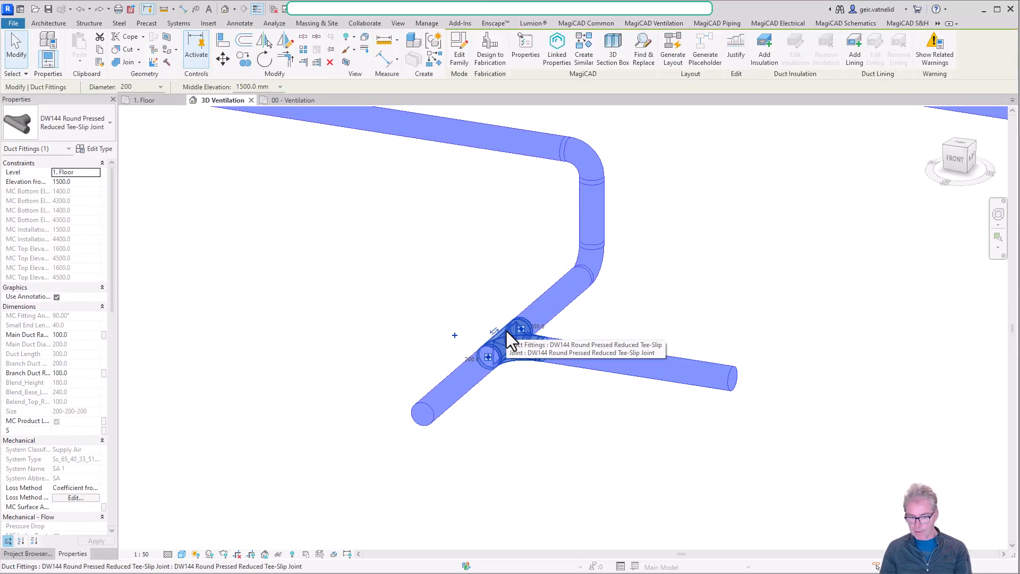
key("Delete")
left_click(499, 349)
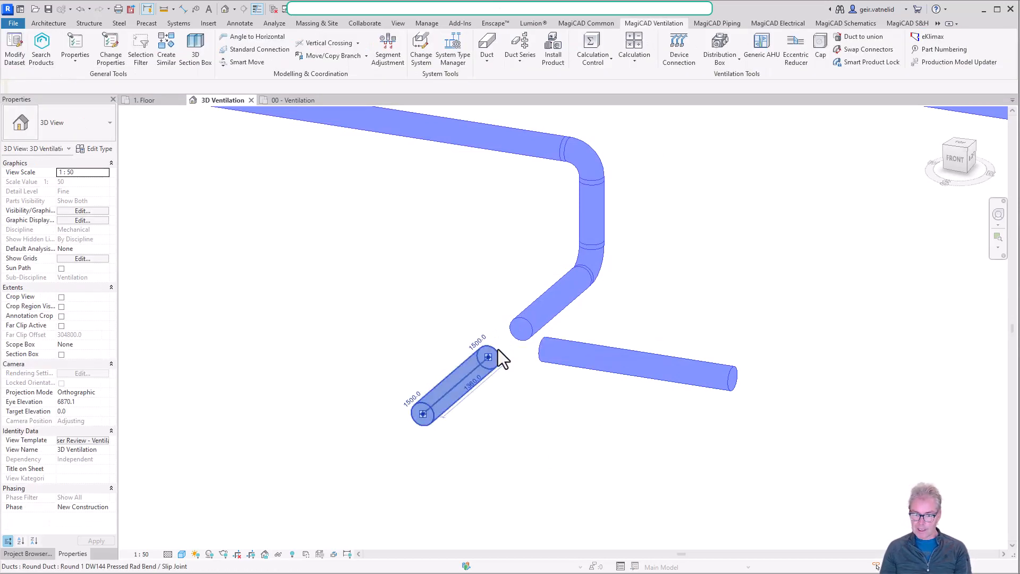
key("Delete")
Extend the remaining lowered duct straight past the detached branch to a length of about 2620 mm.
left_click(521, 330)
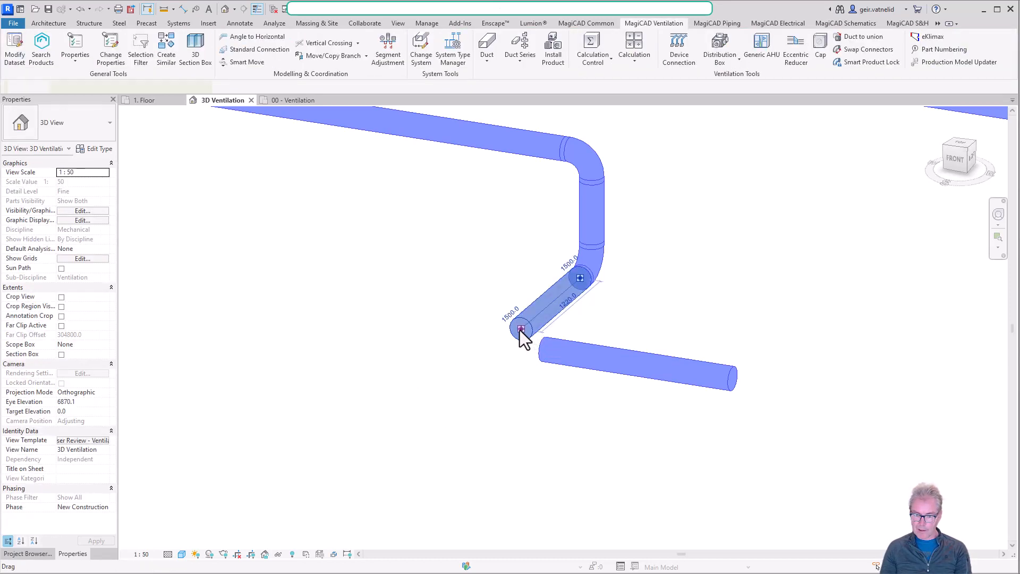
left_click_drag(520, 330, 453, 381)
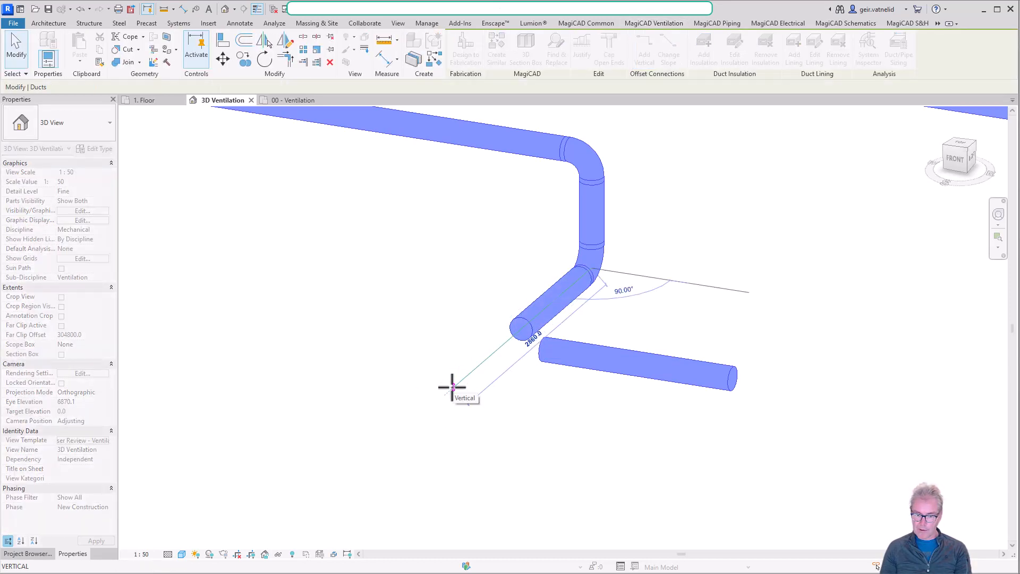
key("Escape")
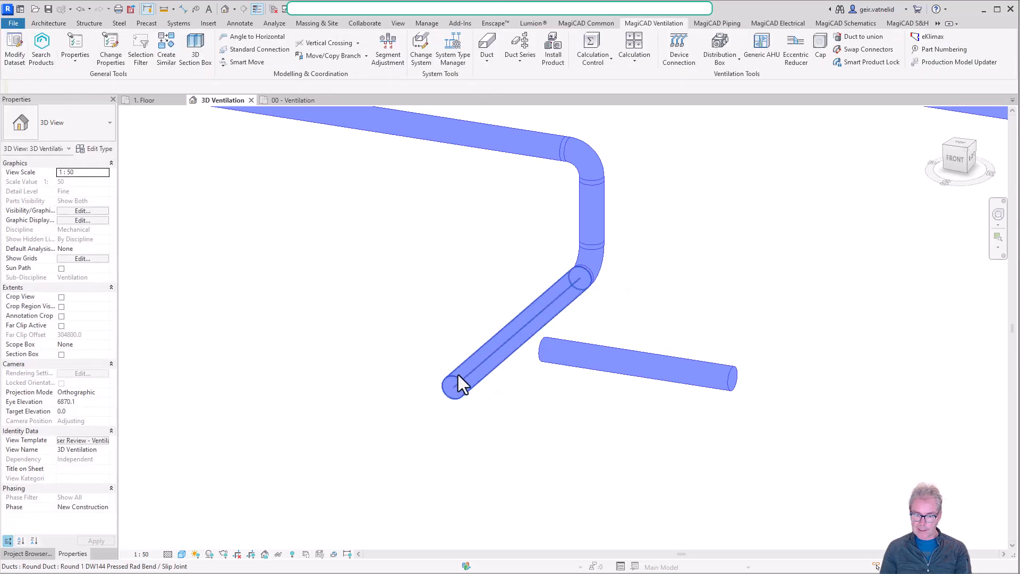
Check which junction fittings Tee and Tap use in the extended duct type's routing preferences and confirm Tap as preferred junction type.
left_click(458, 381)
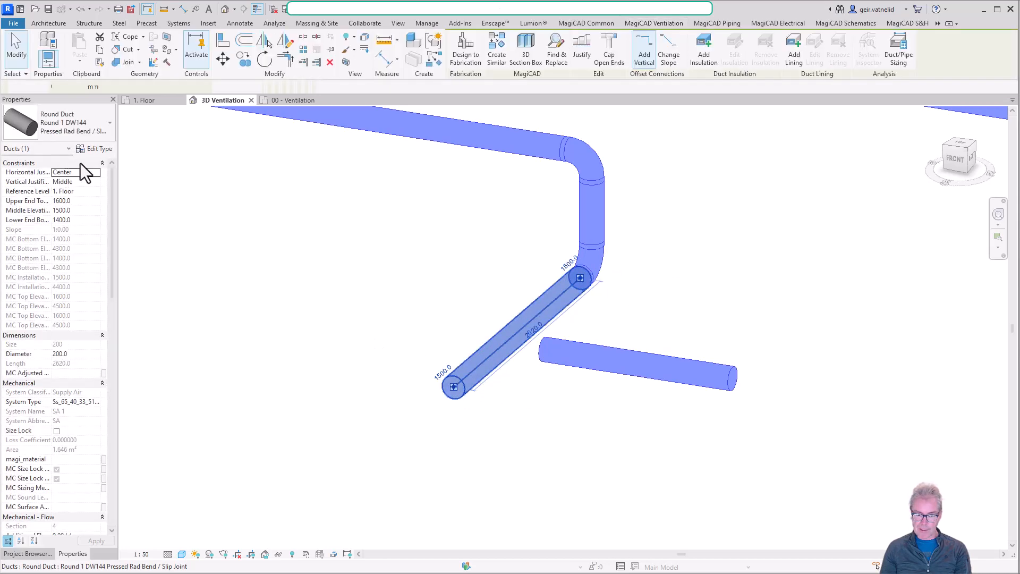
left_click(97, 149)
left_click(482, 210)
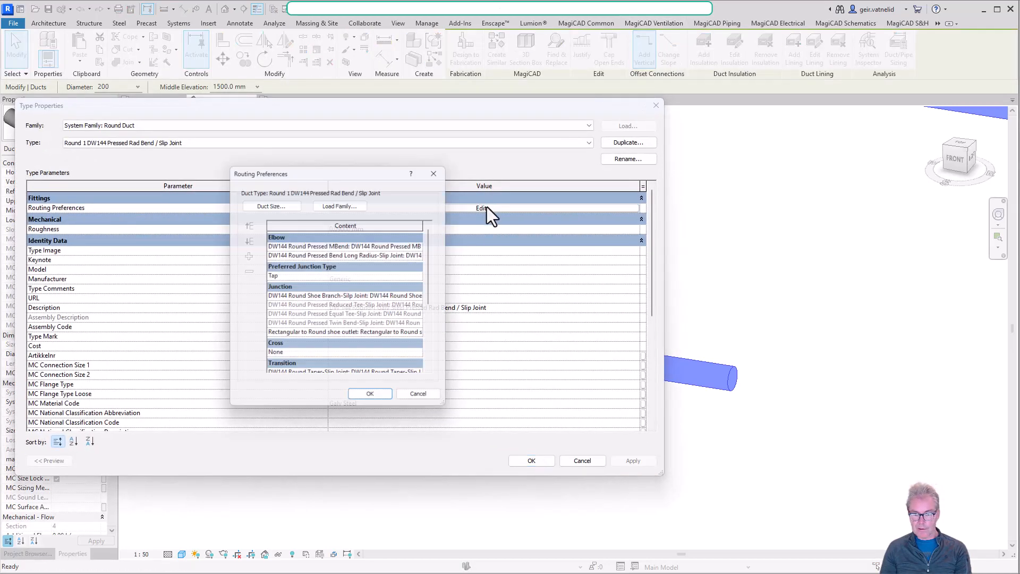
left_click(425, 275)
left_click(425, 276)
left_click(352, 294)
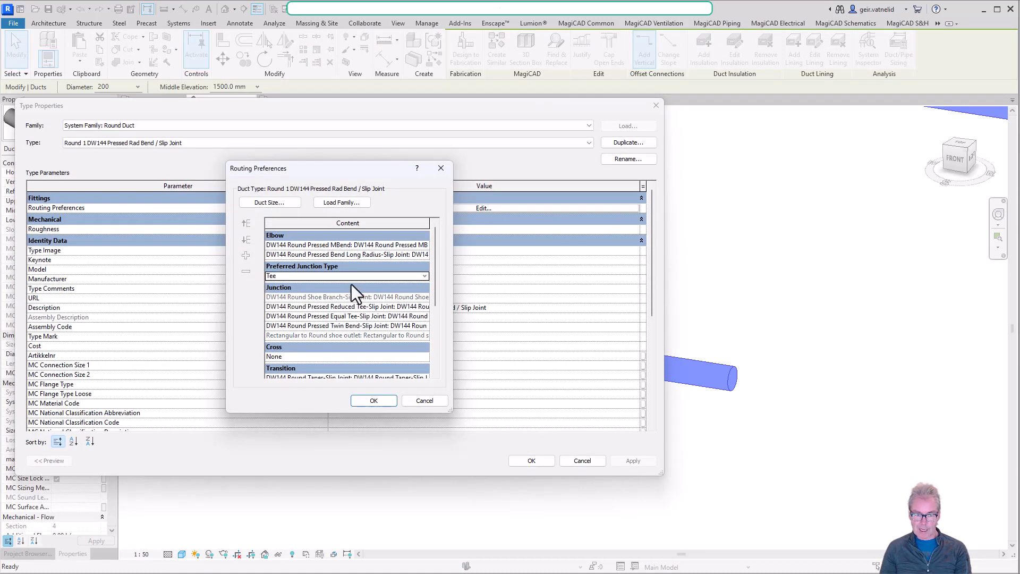
left_click(426, 276)
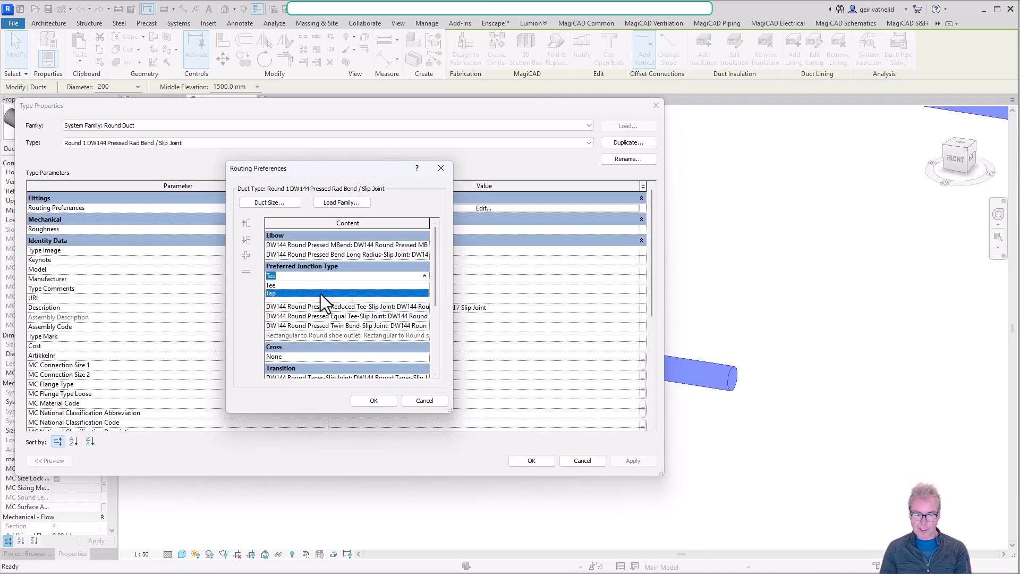
left_click(326, 294)
left_click(374, 400)
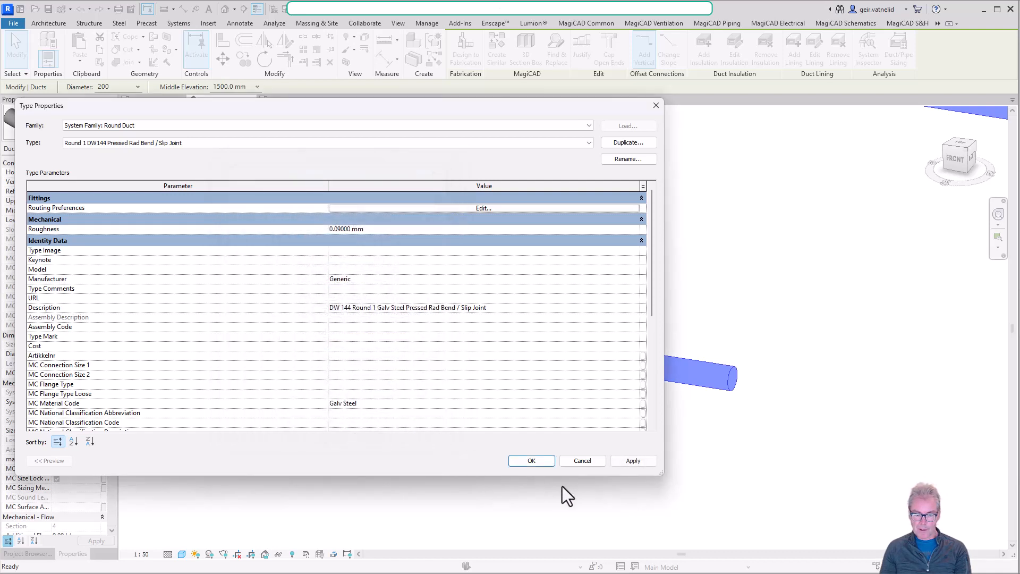
left_click(526, 460)
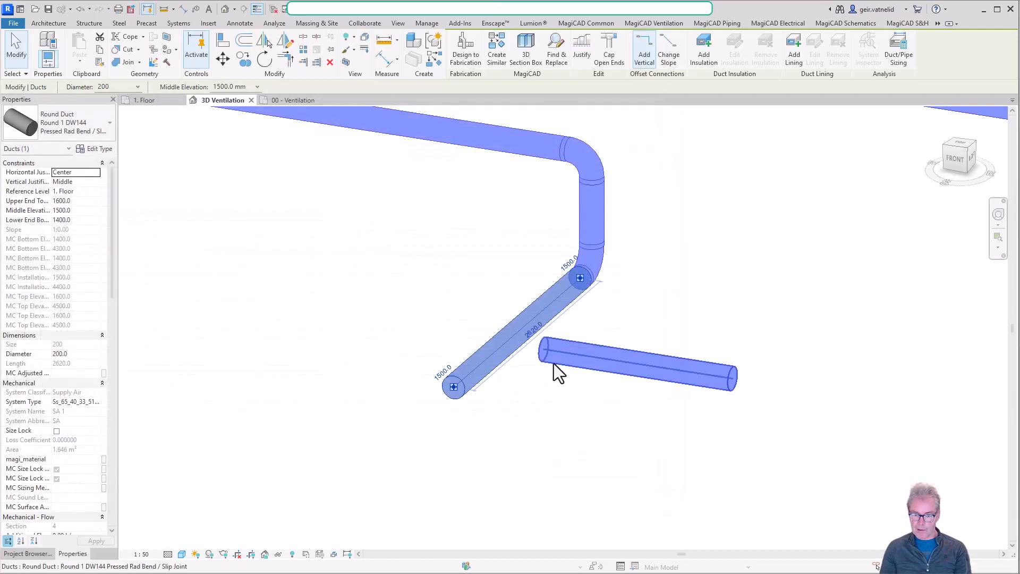
Reconnect the detached branch duct to the side of the extended duct and inspect the fitting at the junction.
left_click(541, 353)
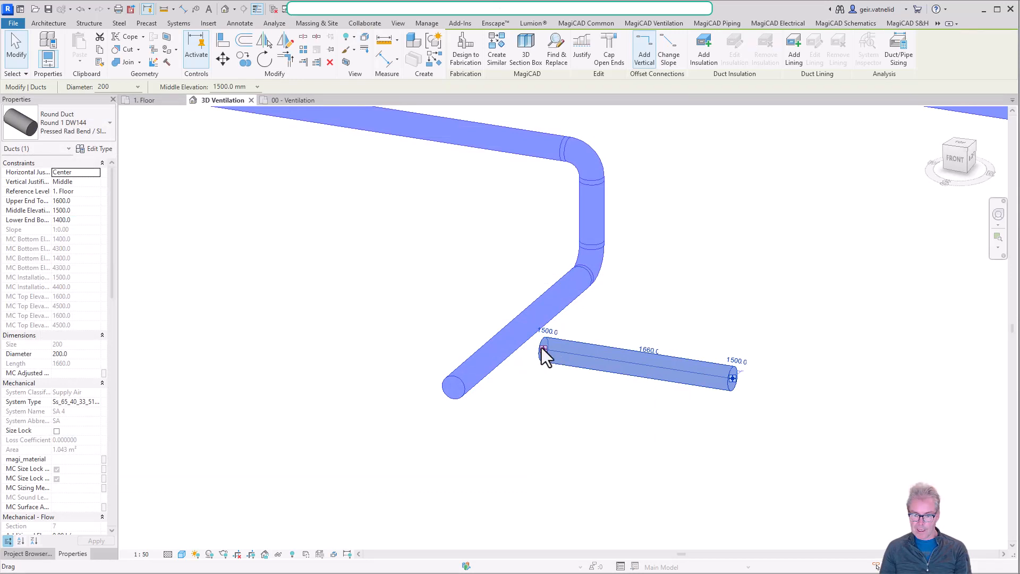
left_click_drag(540, 349, 508, 339)
left_click(524, 391)
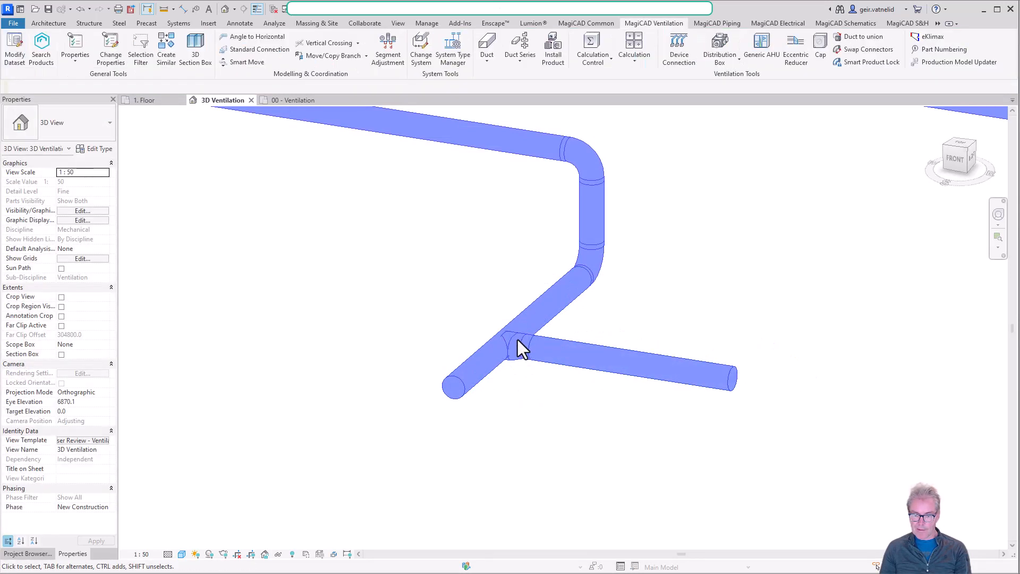
left_click(519, 352)
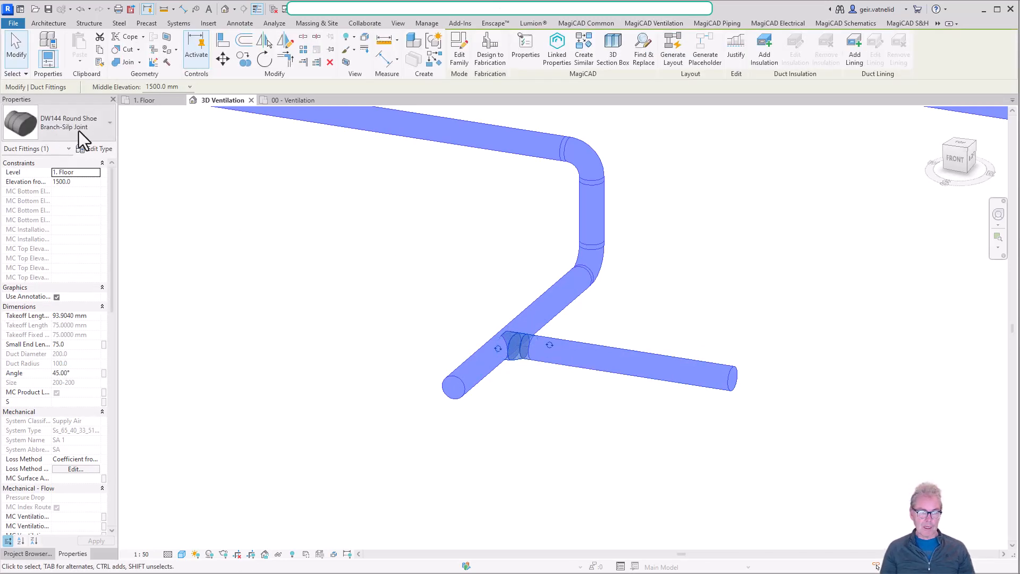
left_click(326, 233)
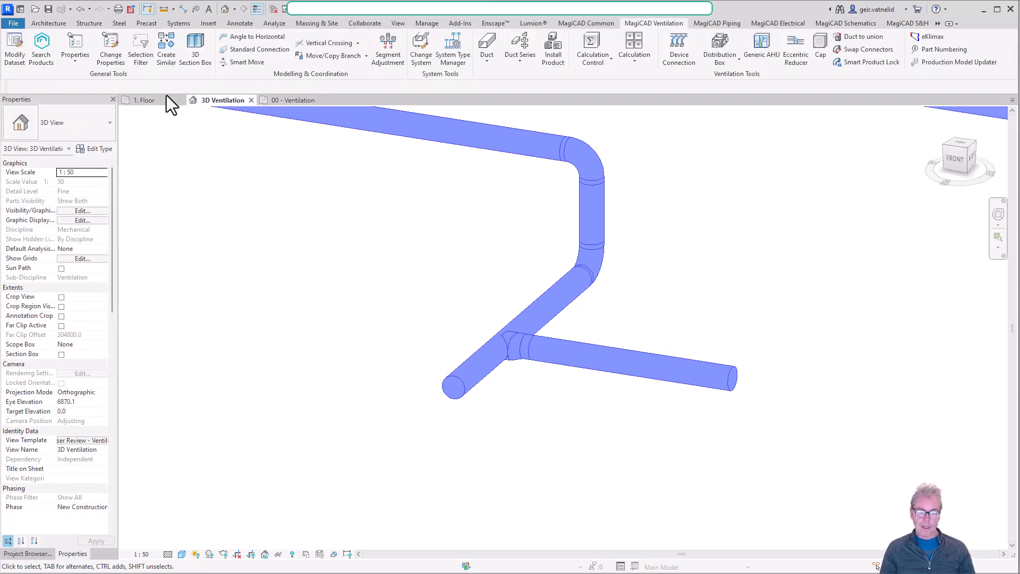
In the 1. Floor plan, draw a similar 200 mm duct with tap connection, perpendicular to the main duct between the second tee and the elbow.
left_click(152, 101)
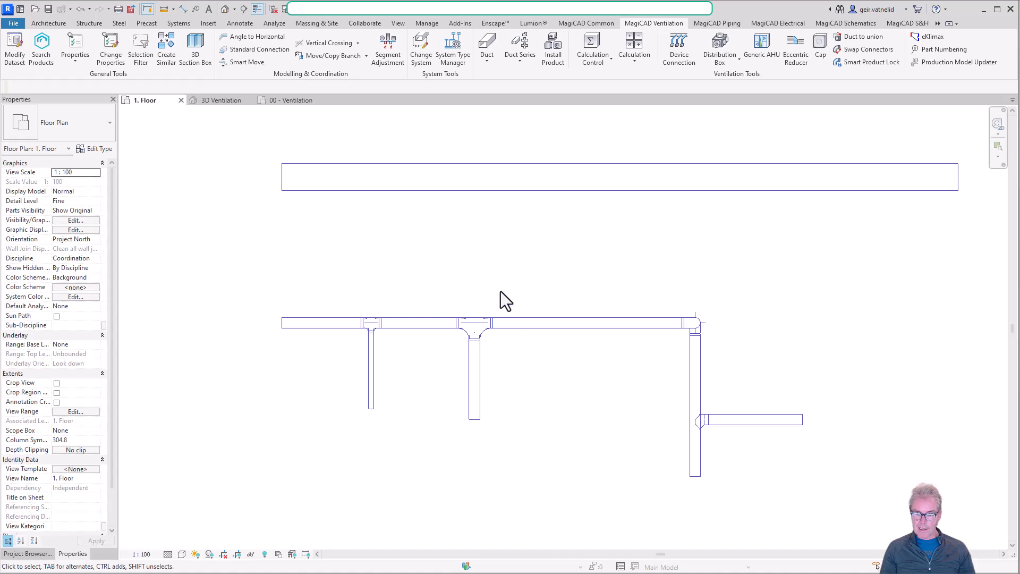
left_click(562, 321)
right_click(563, 320)
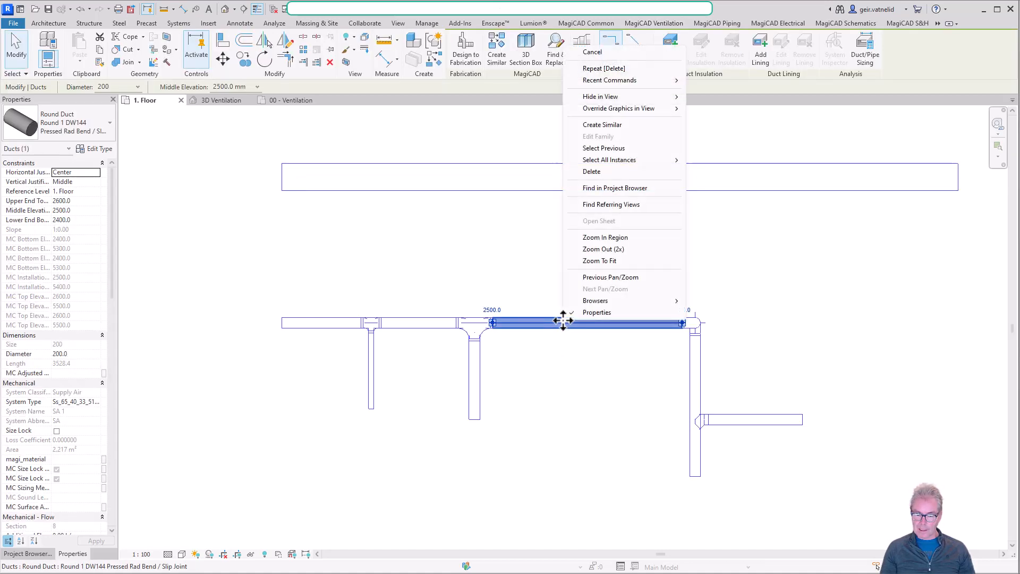
left_click(647, 129)
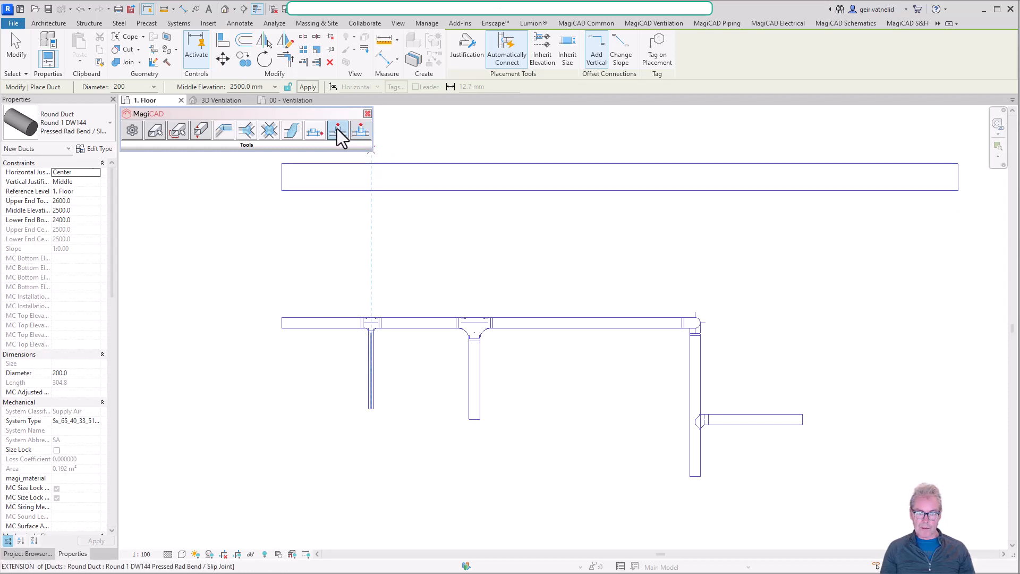
left_click(363, 131)
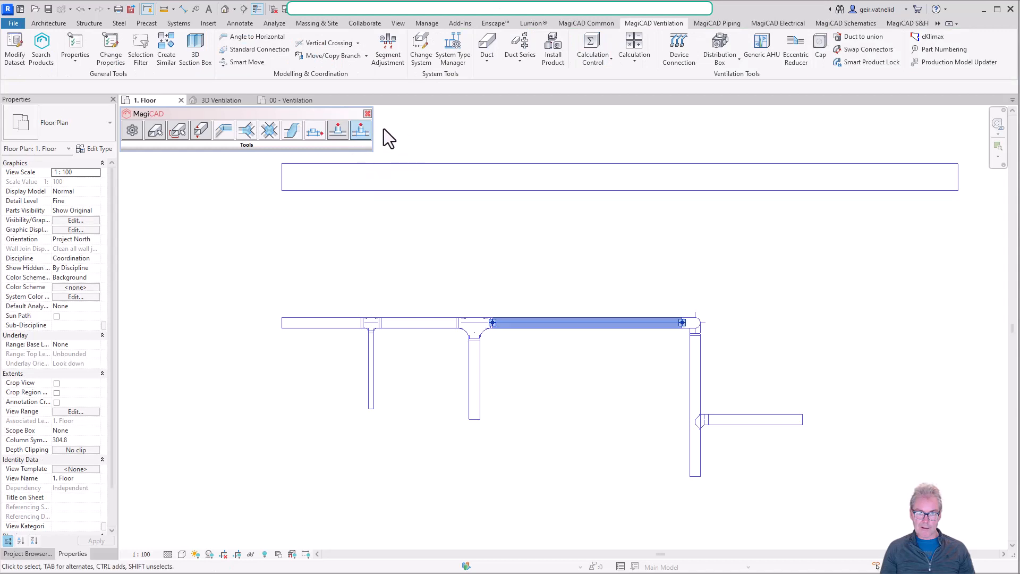
left_click(362, 132)
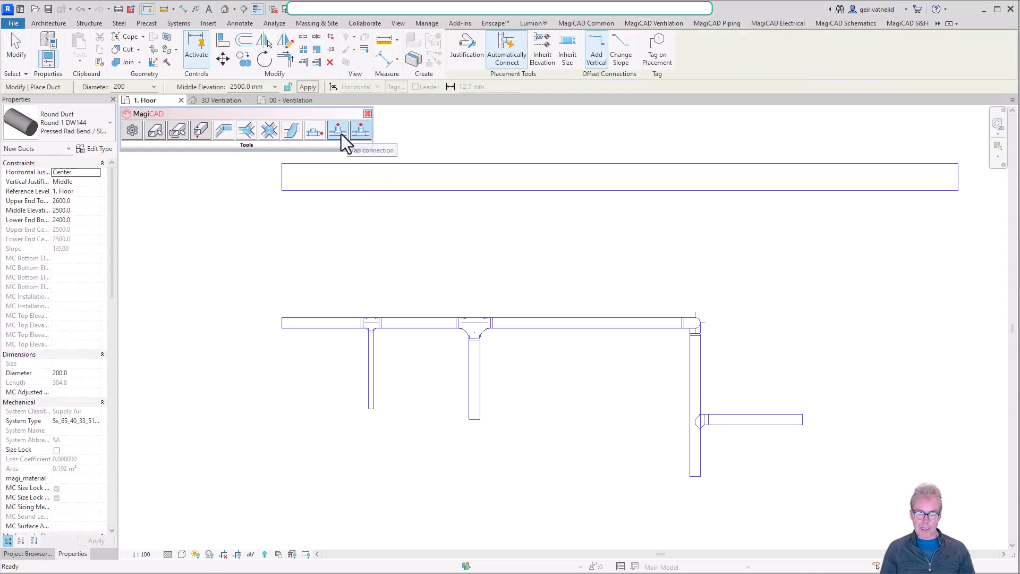
left_click(340, 132)
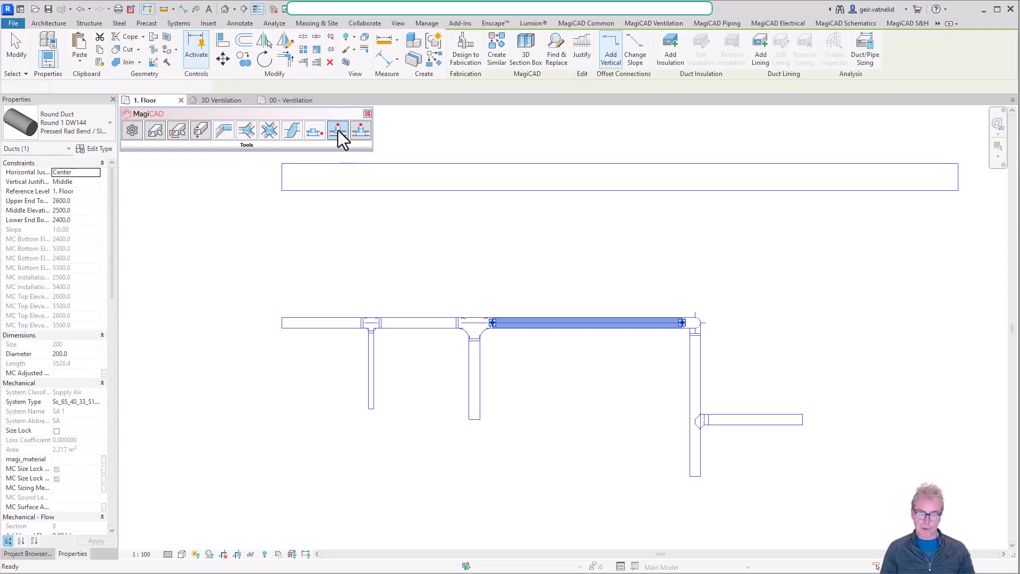
left_click(339, 129)
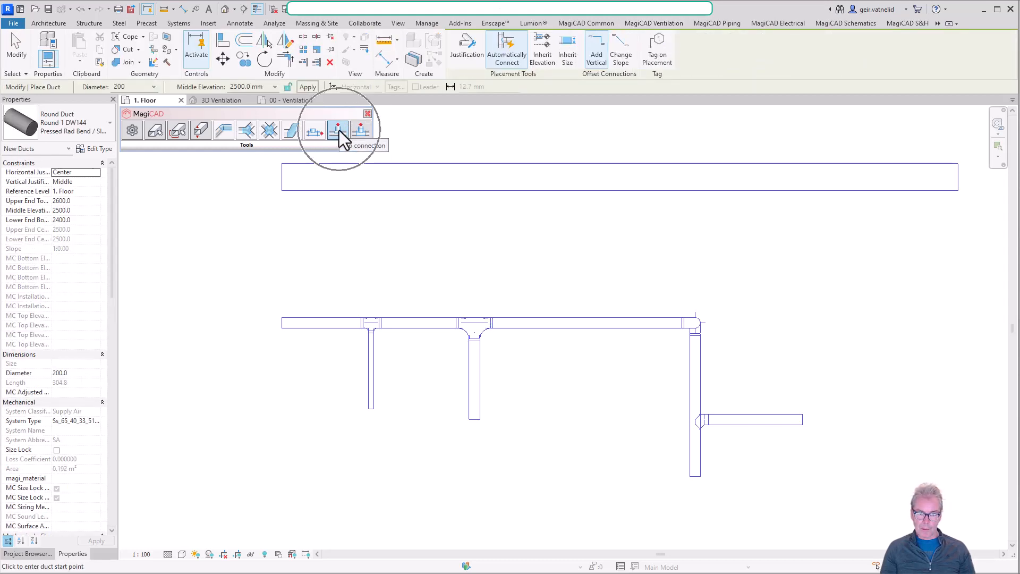
left_click(558, 322)
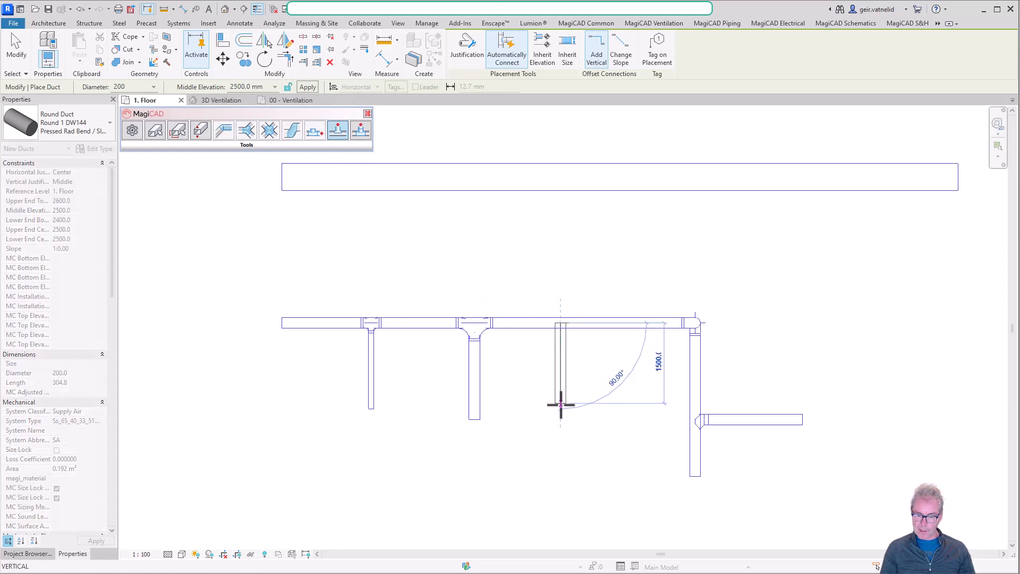
left_click(559, 420)
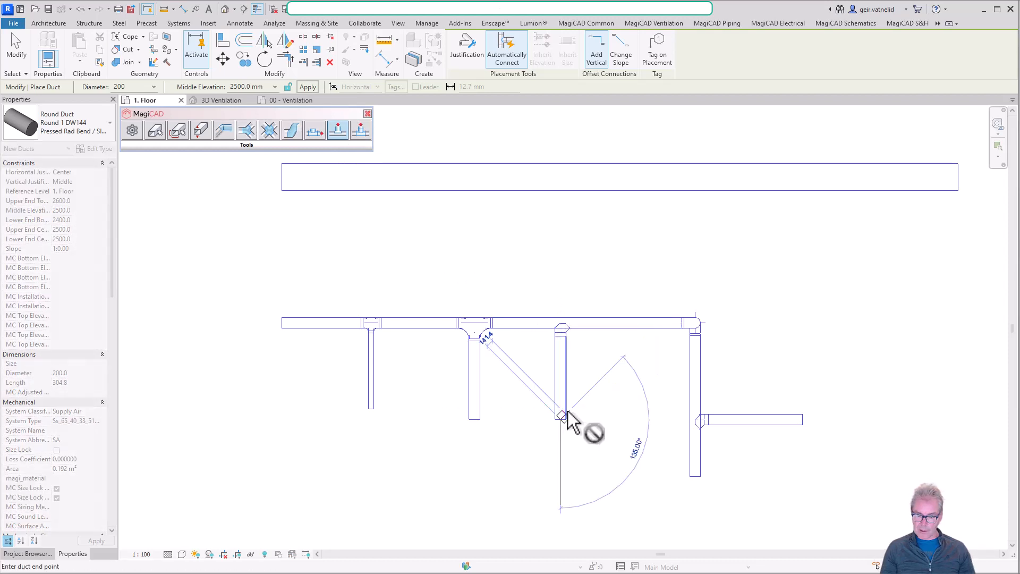
Finish drawing ducts and inspect the fitting where the new 200 mm branch meets the main duct.
key("Escape")
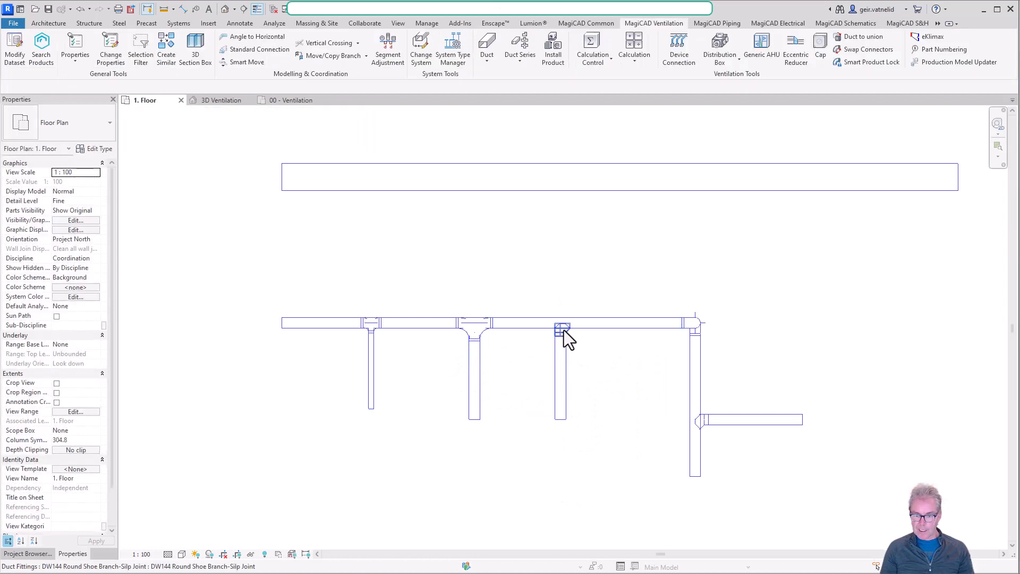
scroll(563, 330, "up", 5)
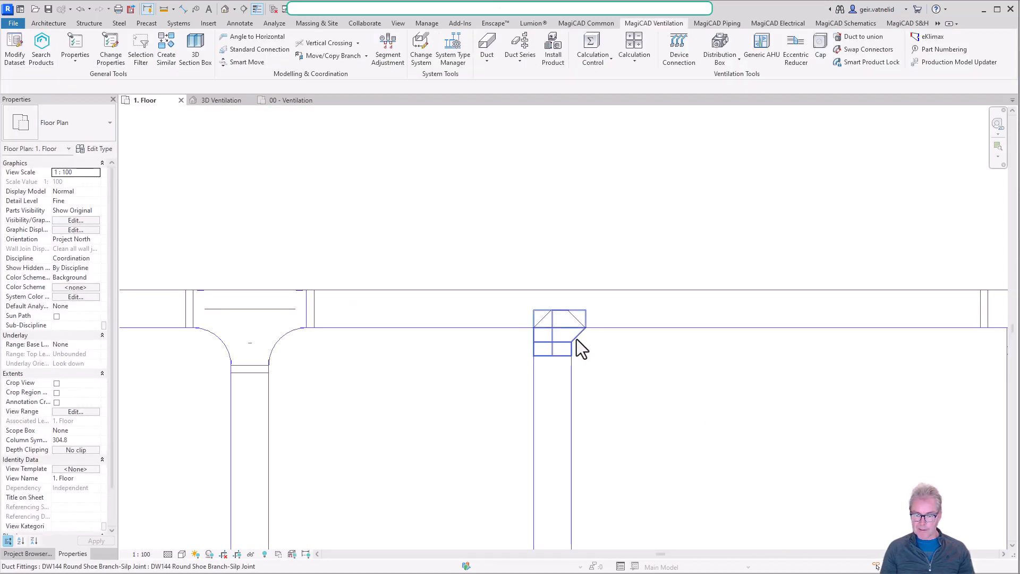
left_click(577, 340)
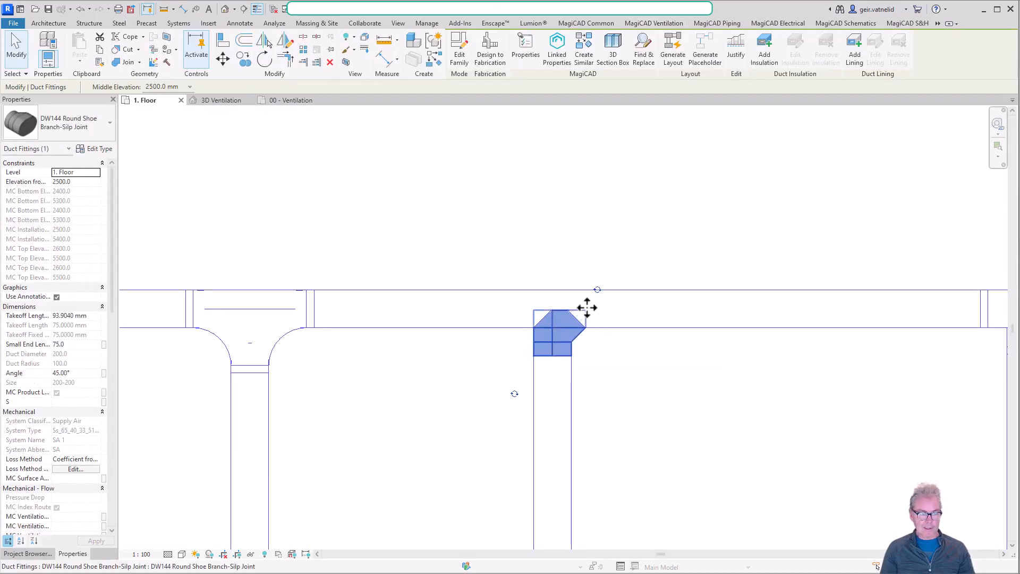
key("Escape")
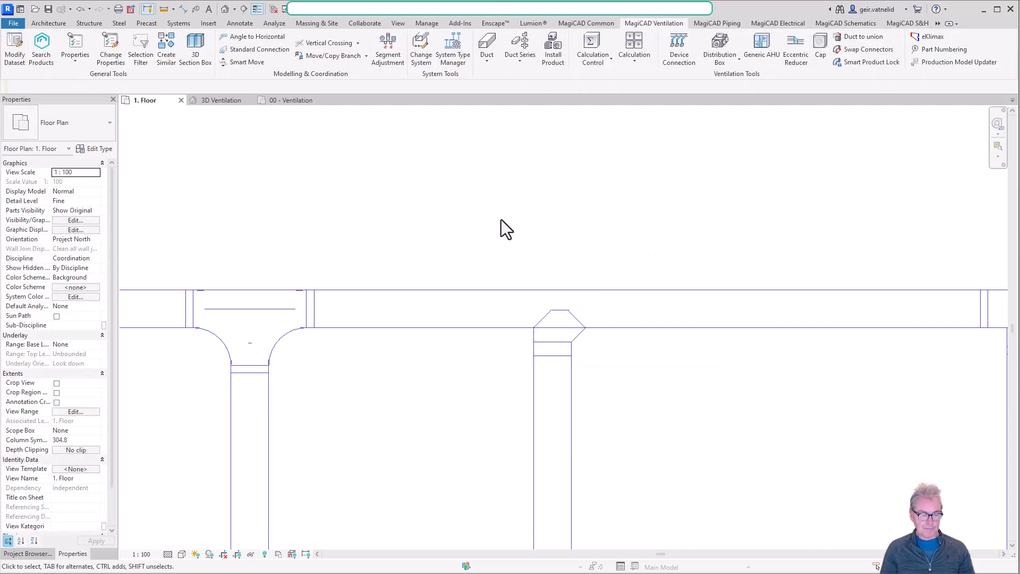
scroll(320, 160, "down", 2)
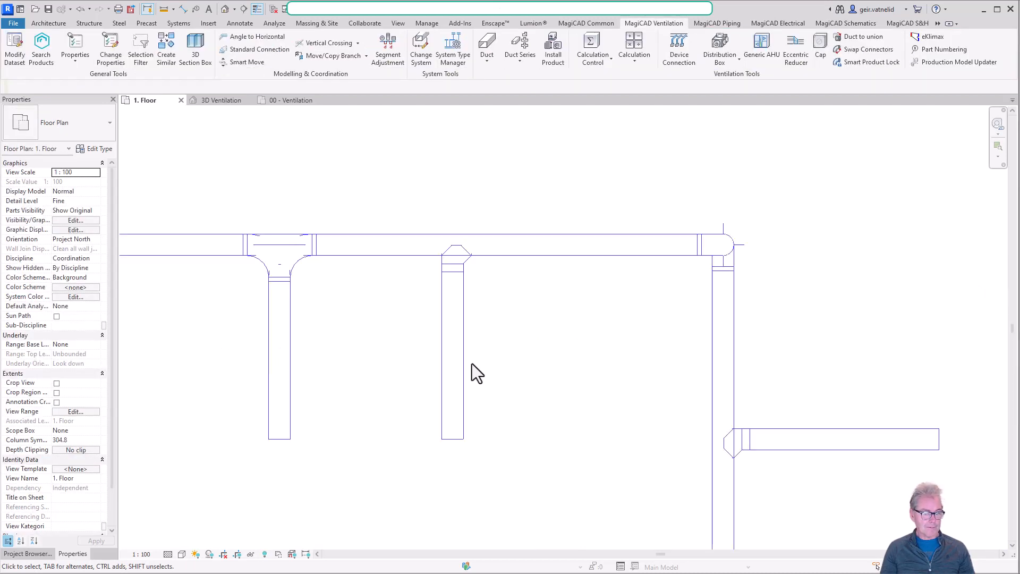
scroll(446, 346, "down", 2)
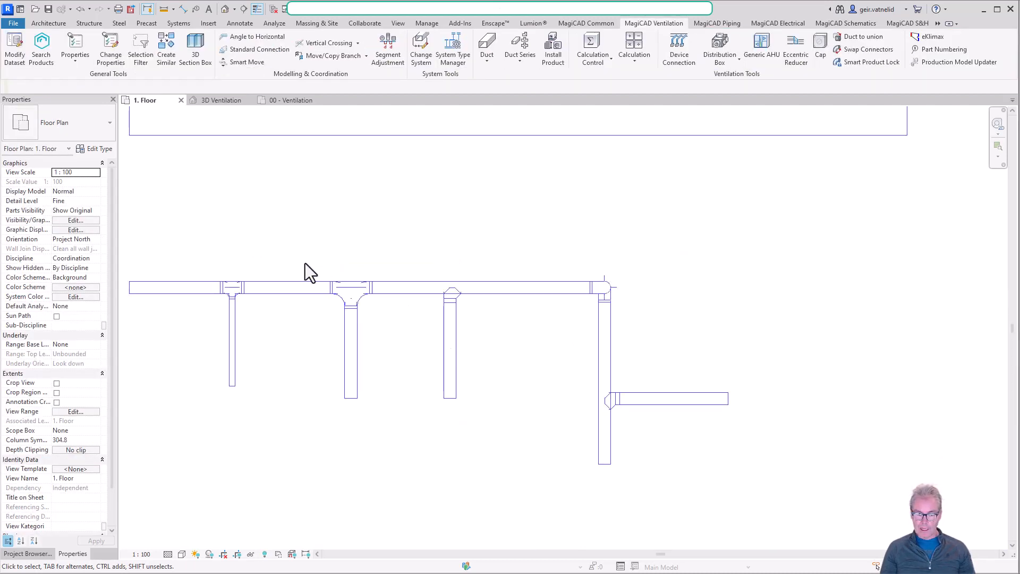
middle_click_drag(340, 293, 444, 319)
scroll(433, 306, "down", 1)
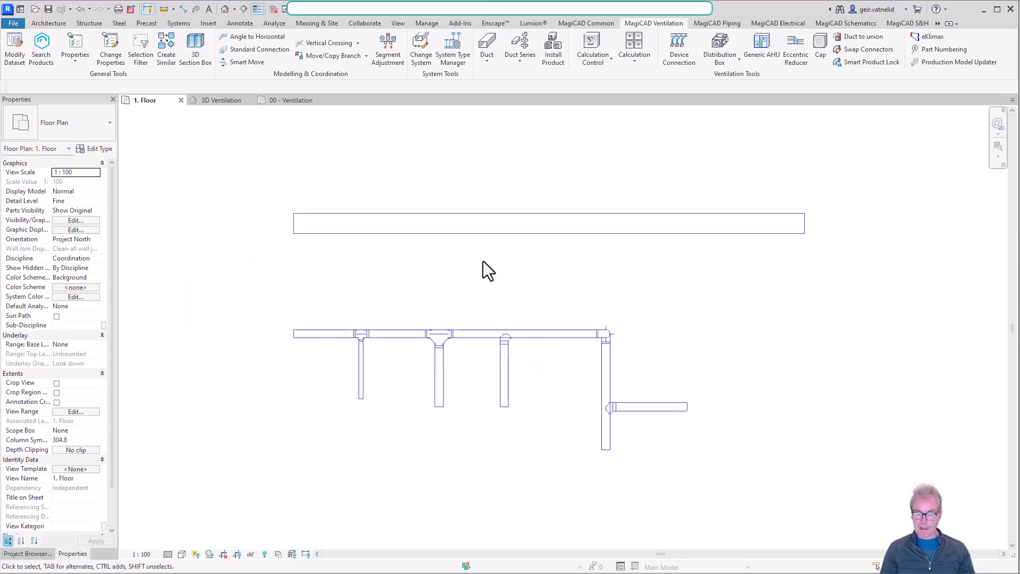
Show disconnect warnings for ducts only.
left_click(489, 233)
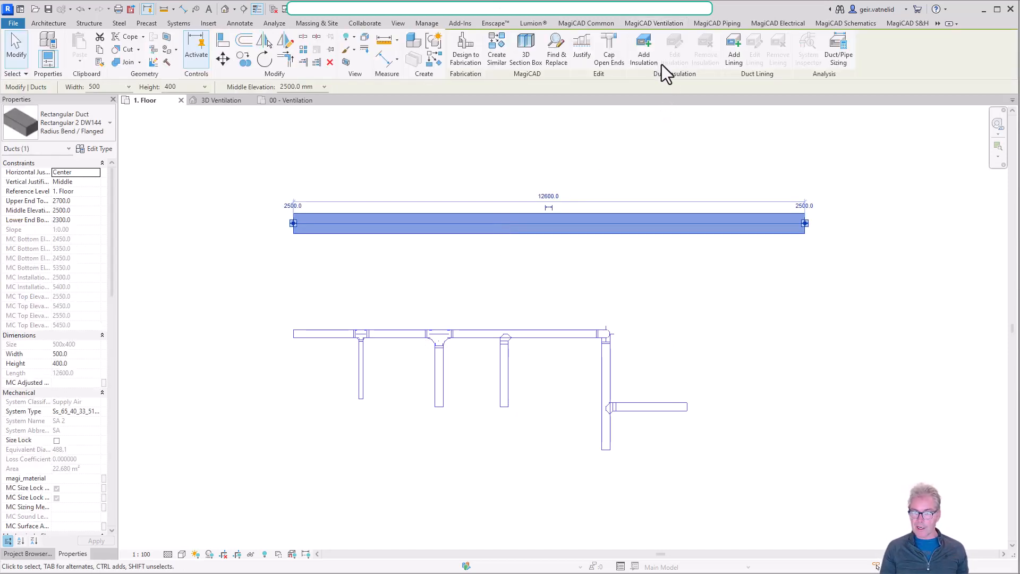
left_click(505, 287)
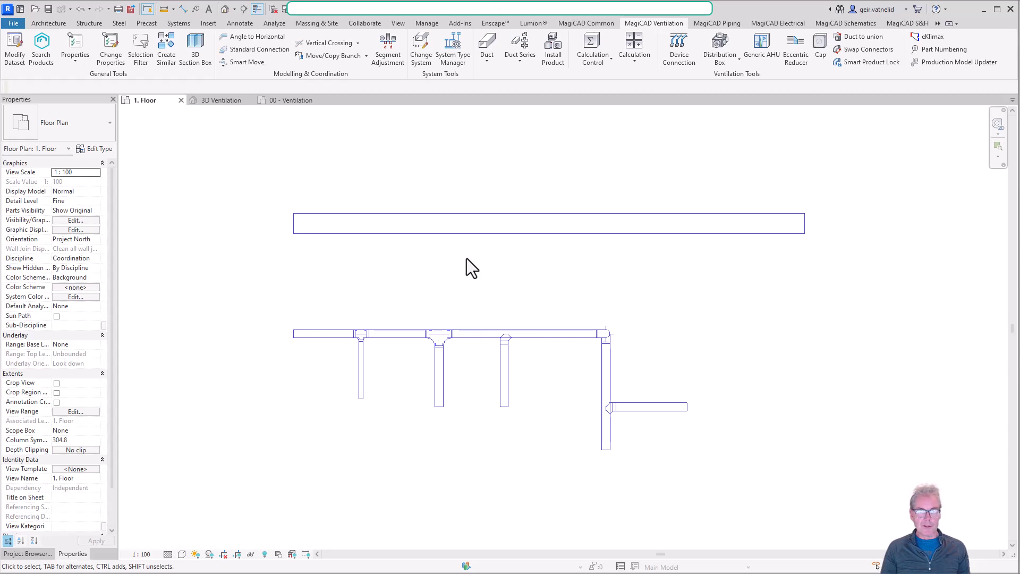
left_click(278, 25)
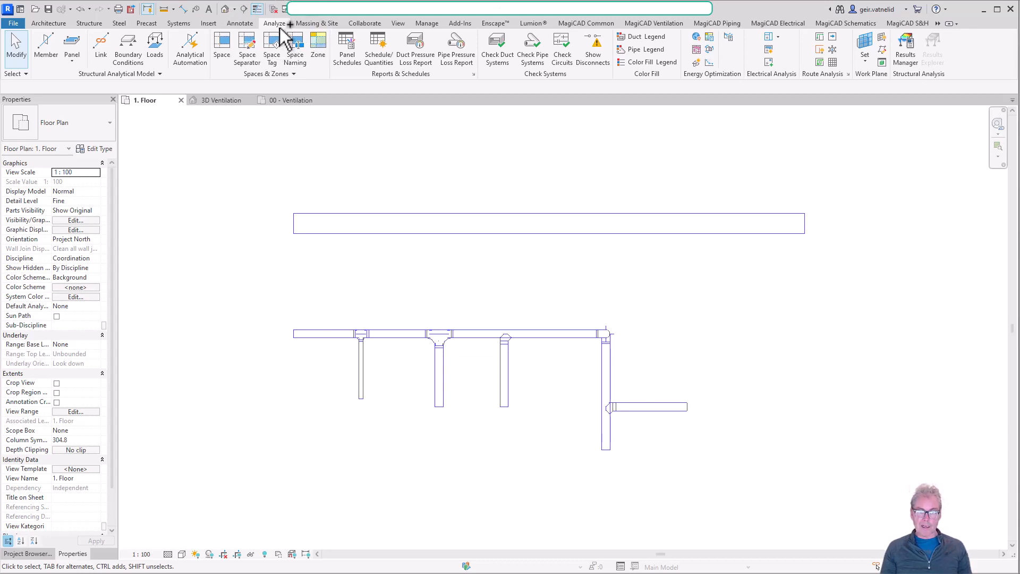
left_click(597, 55)
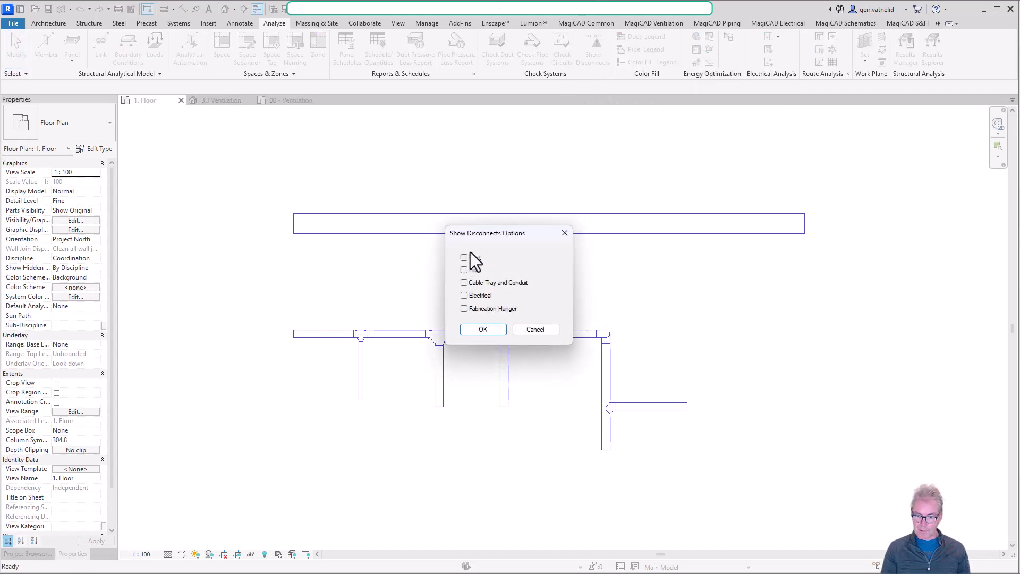
left_click(482, 329)
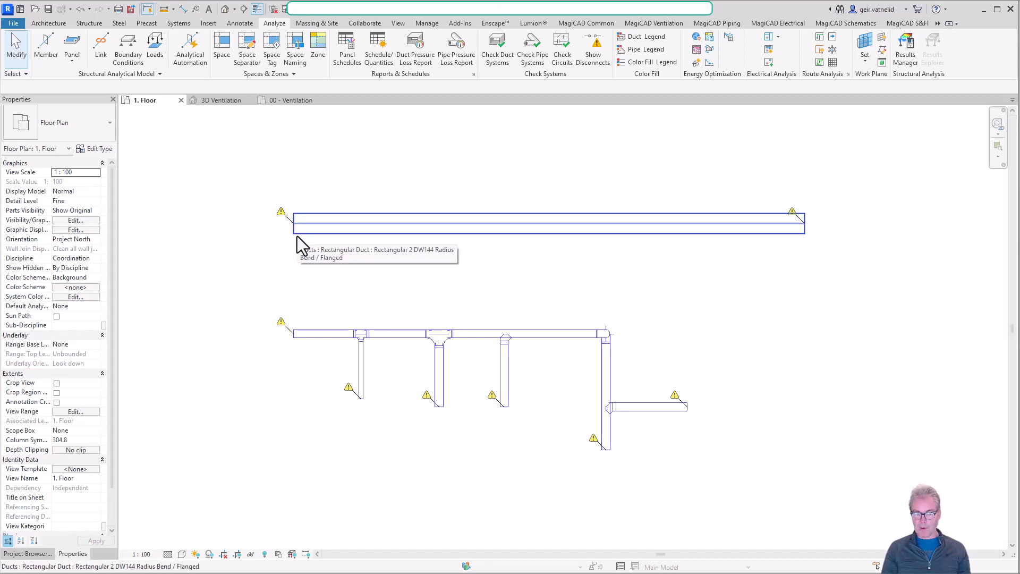
Examine the duct disconnect warnings across the building plan, including the open duct end near the air terminal above Activity/Play 129.
scroll(297, 236, "down", 5)
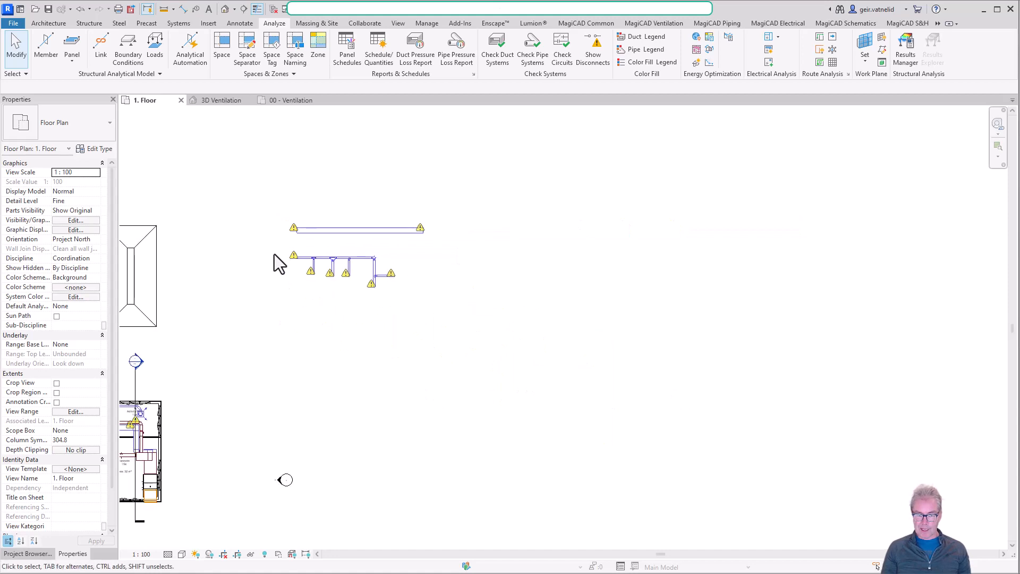
middle_click_drag(280, 301, 575, 292)
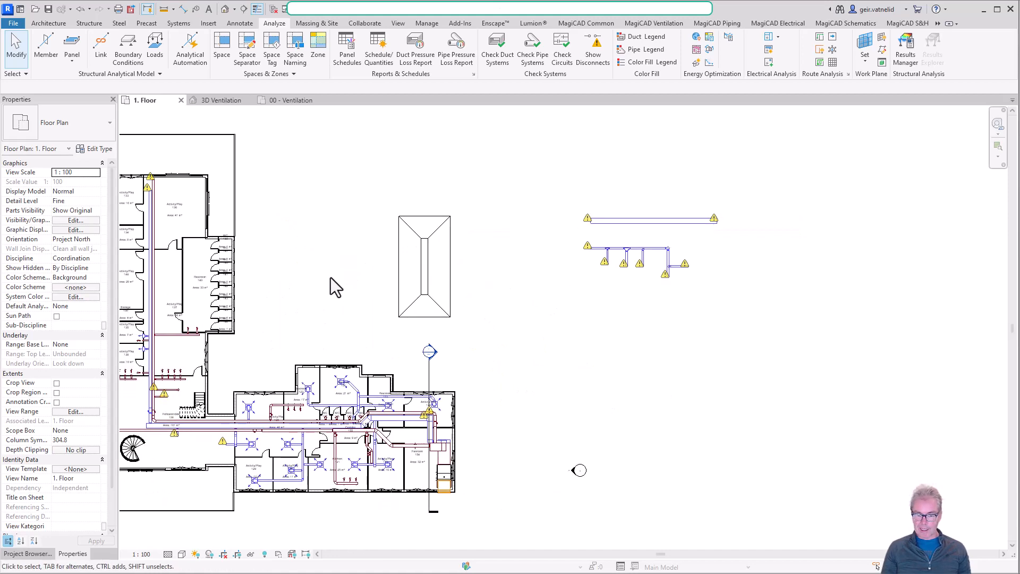
middle_click_drag(331, 277, 418, 272)
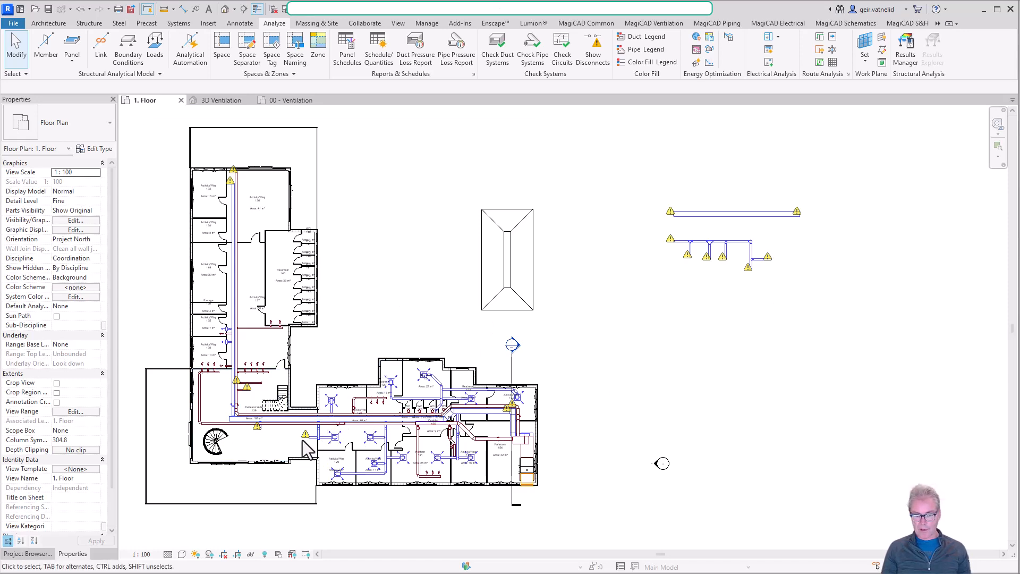
scroll(303, 445, "up", 5)
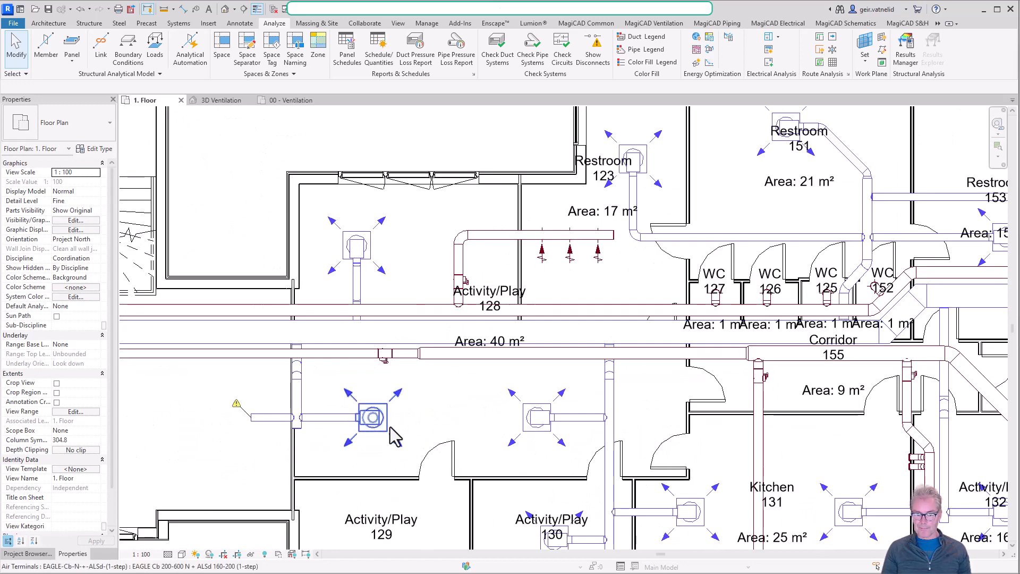
left_click(376, 415)
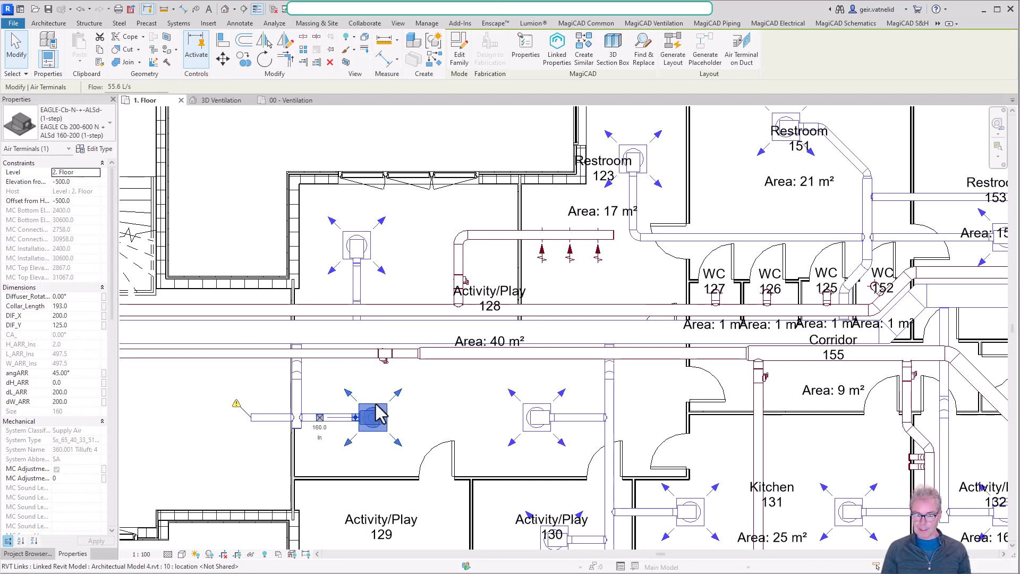
scroll(419, 406, "down", 5)
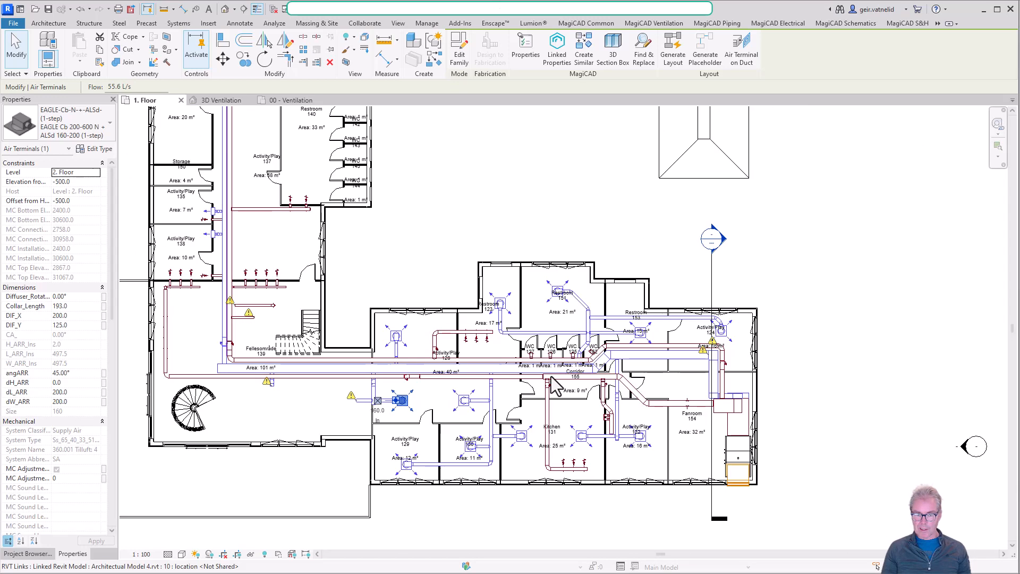
Cap the open end of the 200 mm side branch tapped into the lowered duct.
middle_click_drag(673, 330, 329, 409)
middle_click_drag(860, 253, 728, 359)
scroll(707, 290, "up", 8)
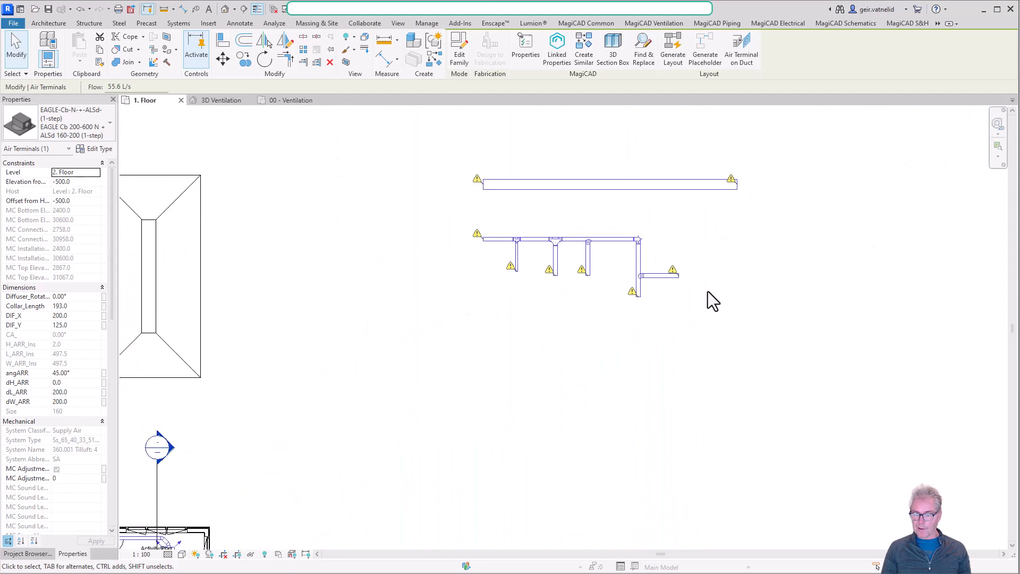
scroll(656, 269, "up", 1)
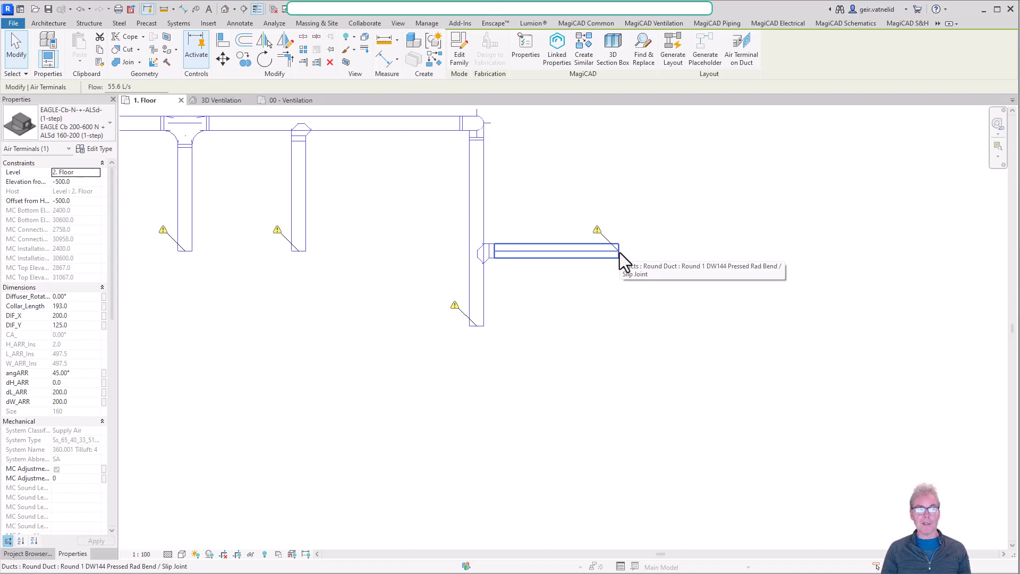
scroll(619, 253, "up", 2)
left_click(658, 243)
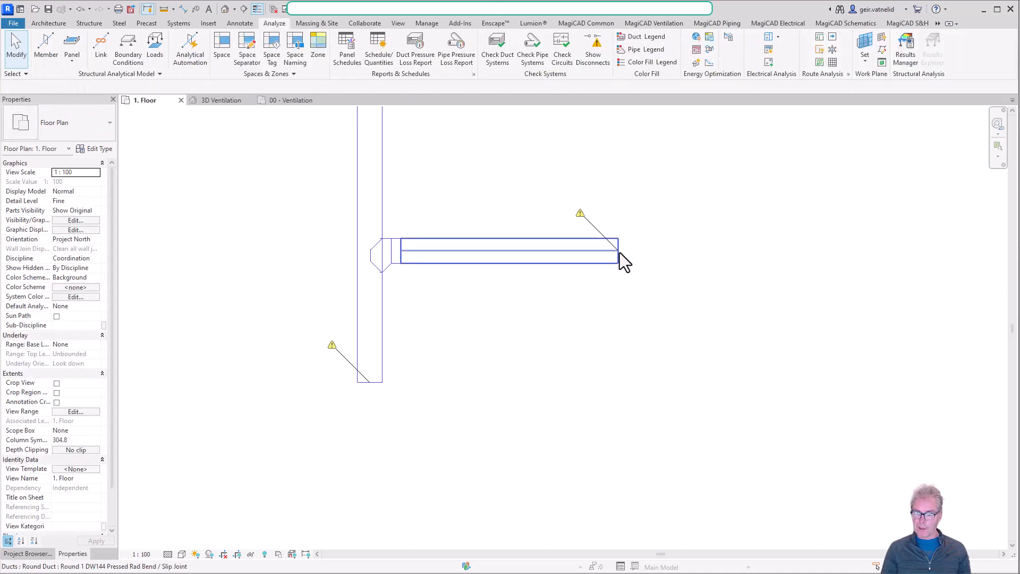
left_click(619, 253)
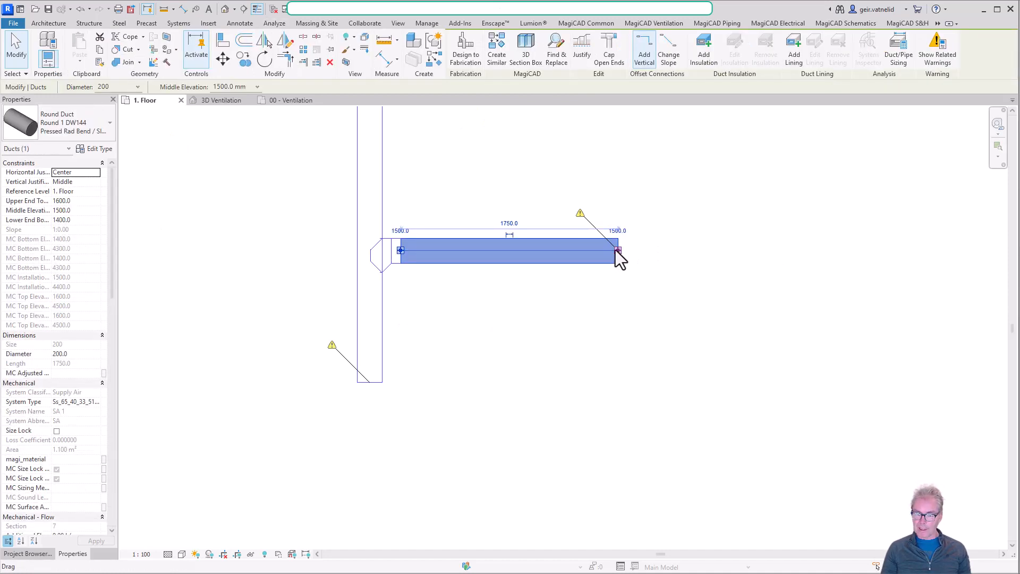
right_click(619, 258)
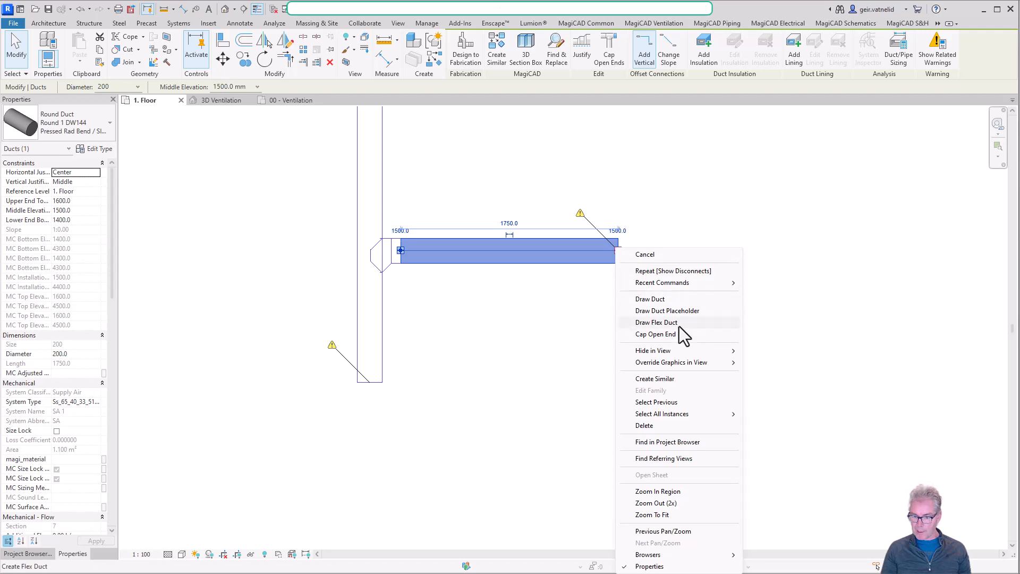
left_click(662, 336)
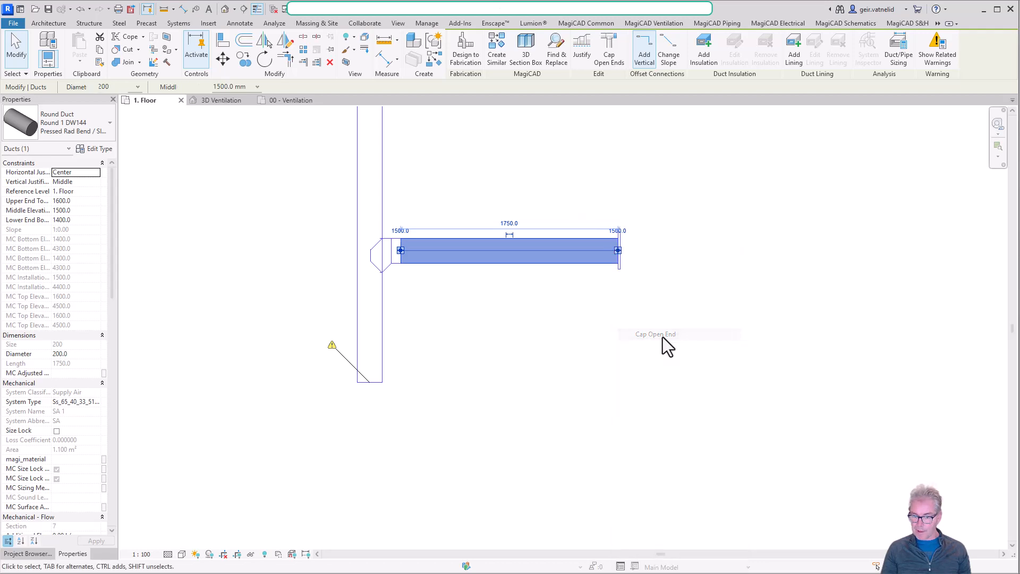
left_click(681, 256)
Select the end cap on the side branch and examine it in the 3D Ventilation view.
scroll(621, 243, "up", 5)
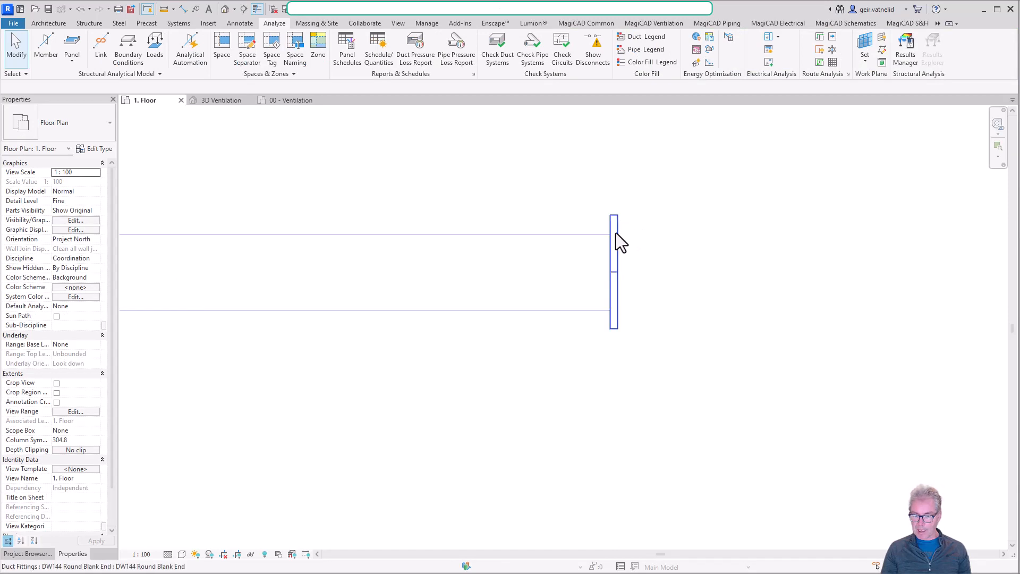
left_click(616, 233)
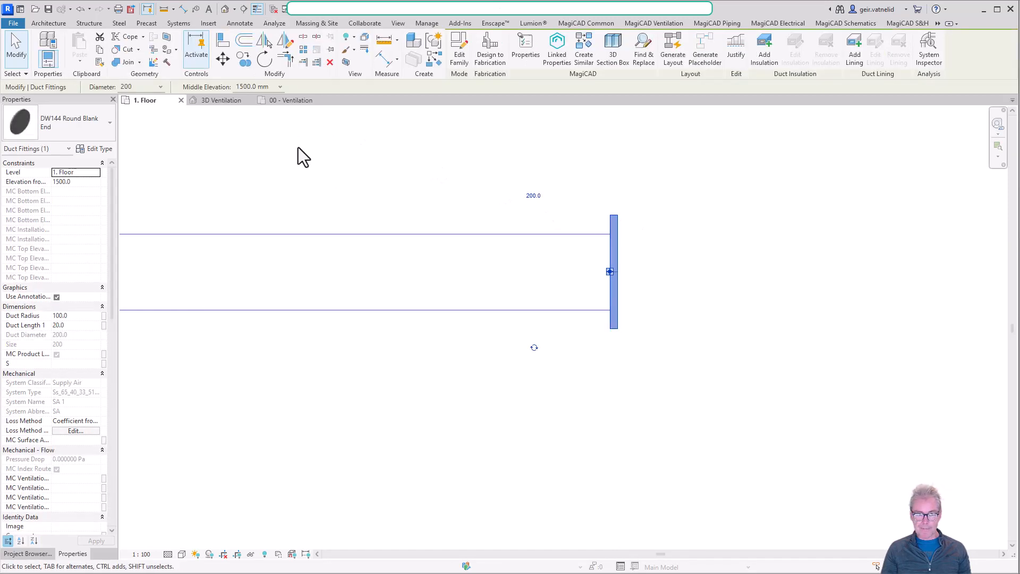
left_click(206, 100)
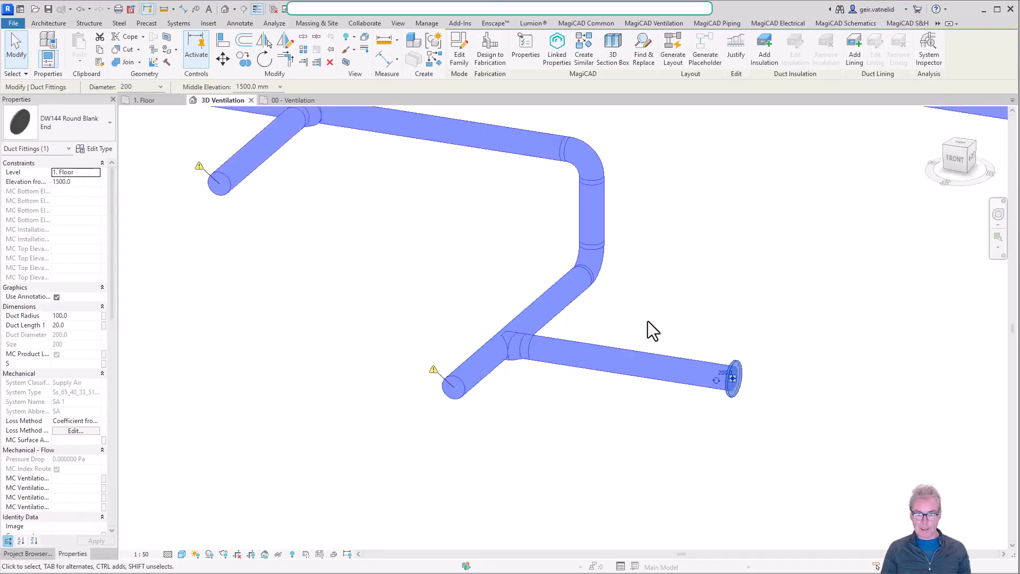
scroll(749, 386, "up", 5)
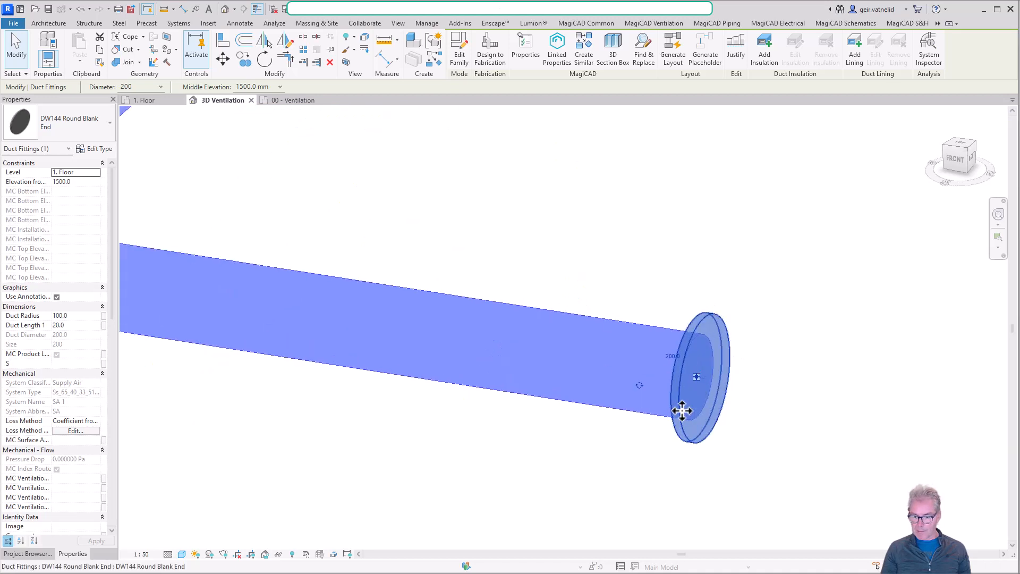
scroll(680, 399, "down", 3)
scroll(686, 402, "down", 4)
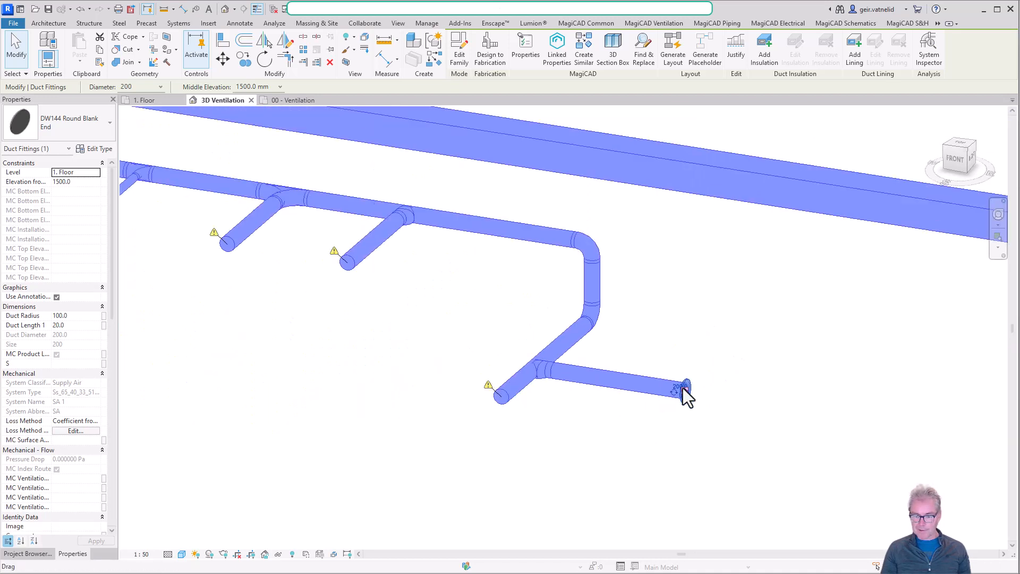
Cap the open end of the lowered duct just past the side branch in the 3D Ventilation view.
left_click(502, 394)
right_click(502, 394)
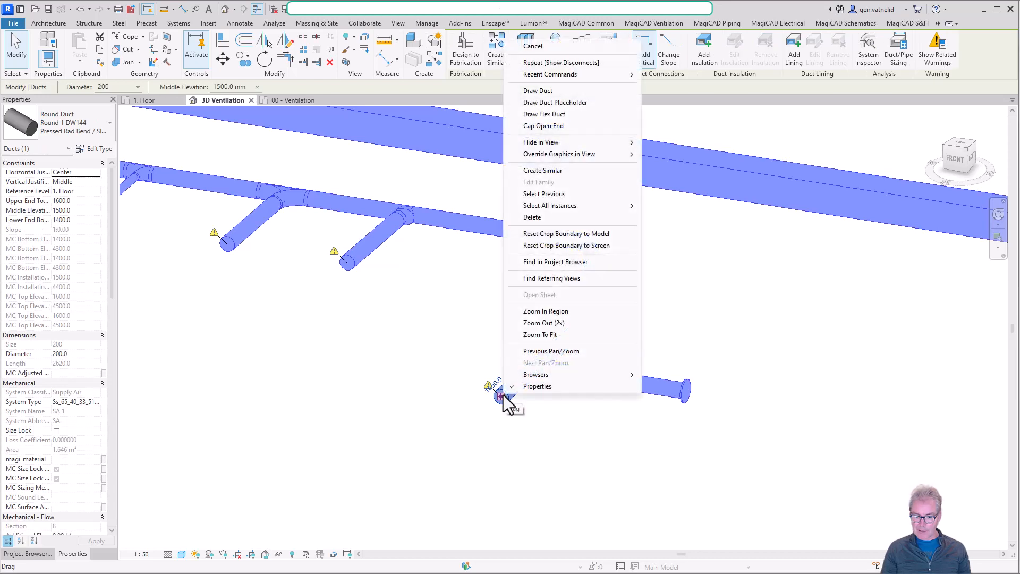
left_click(567, 125)
left_click(524, 417)
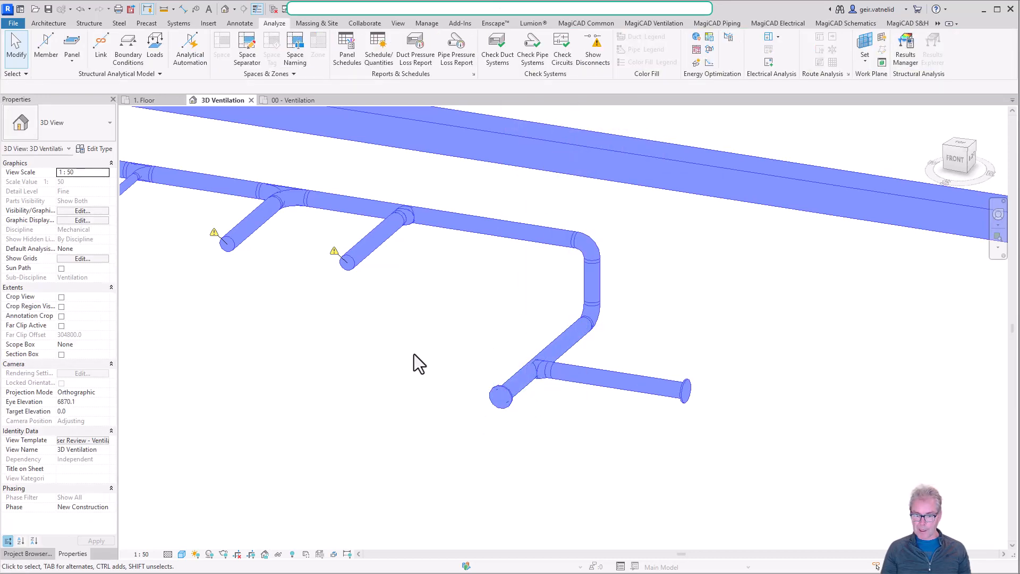
scroll(321, 291, "down", 3)
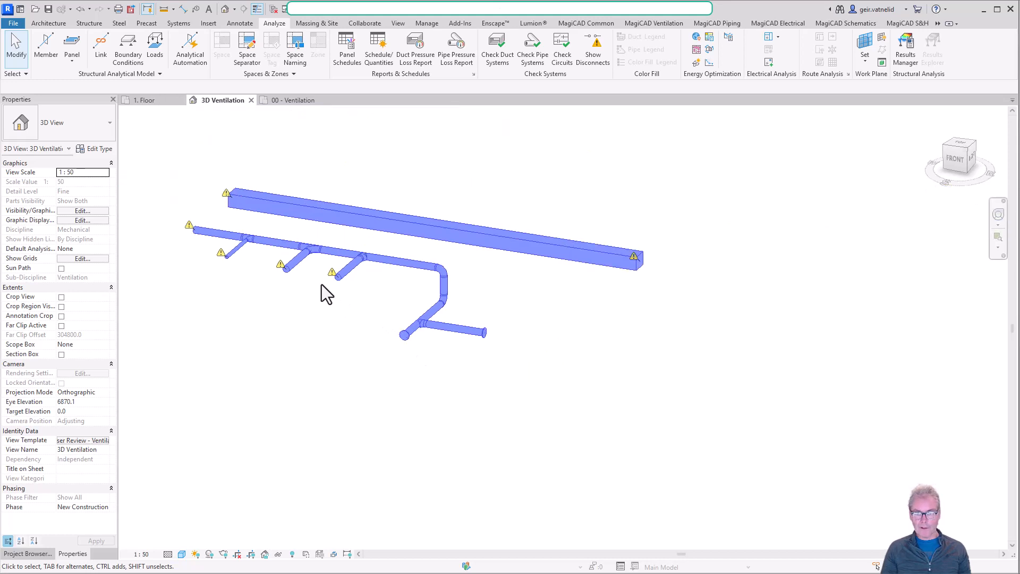
middle_click_drag(325, 292, 389, 360)
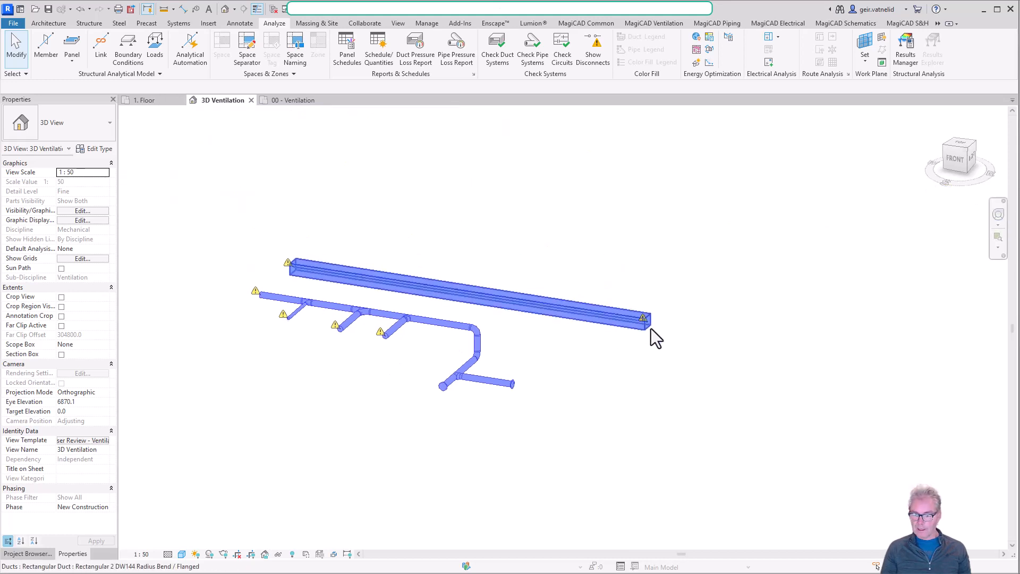